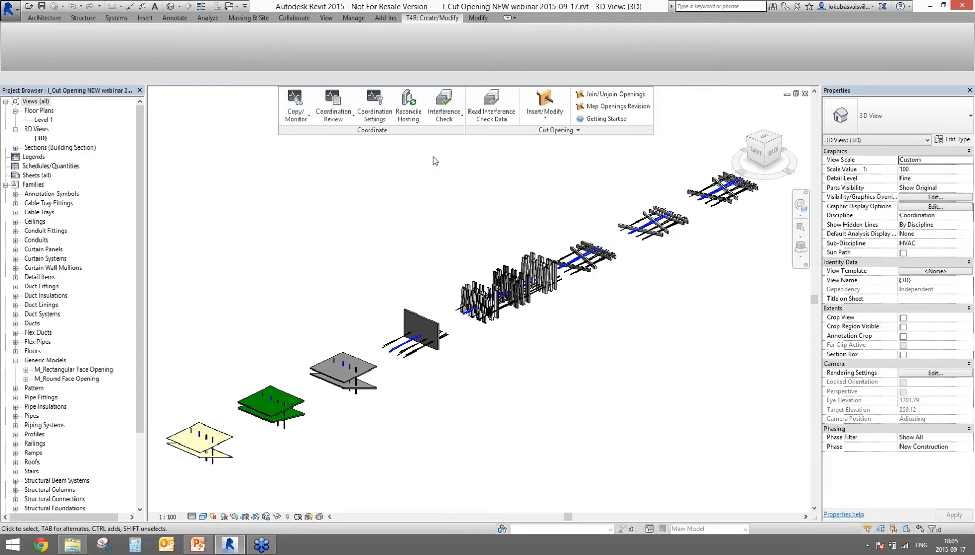
# Step: Start a new interference check with cable trays, conduits, ducts and pipes as the first set
pyautogui.click(443, 114)
pyautogui.click(491, 193)
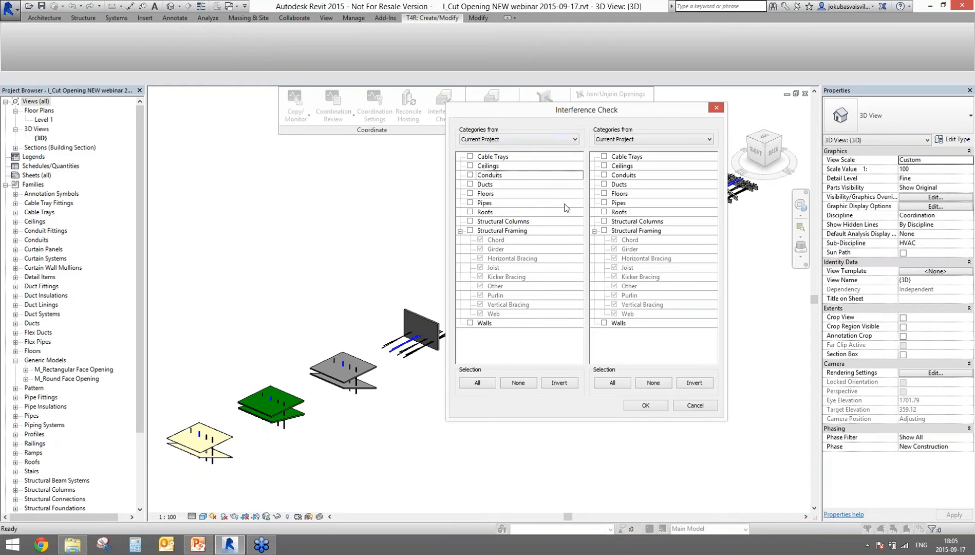
pyautogui.click(470, 156)
pyautogui.click(469, 175)
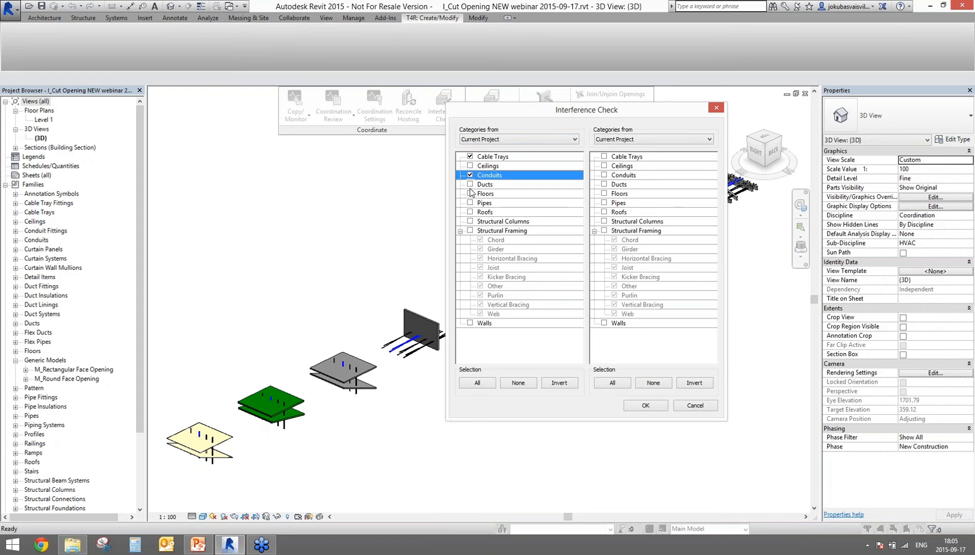
pyautogui.click(470, 184)
pyautogui.click(470, 202)
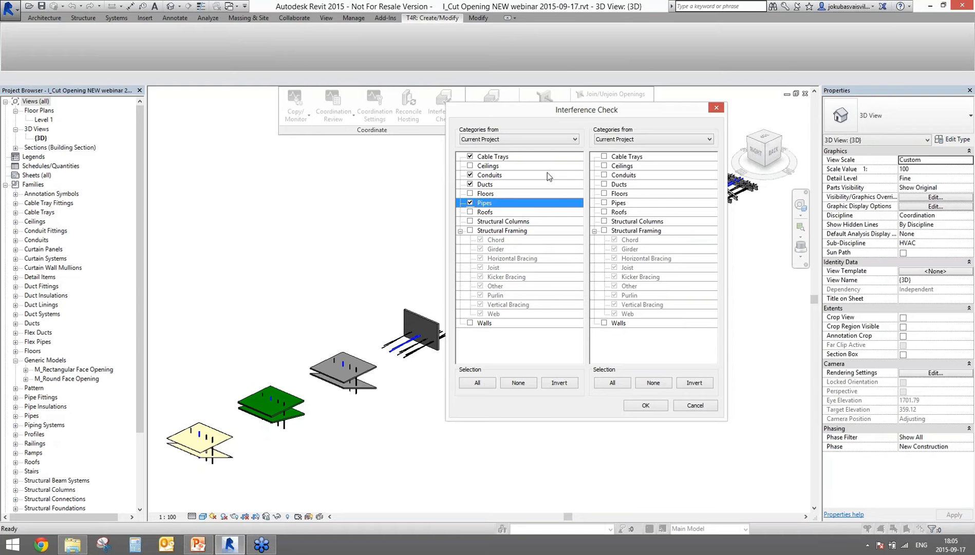
# Step: Check them against ceilings, floors, roofs, structural columns, structural framing and walls, and run it
pyautogui.click(604, 166)
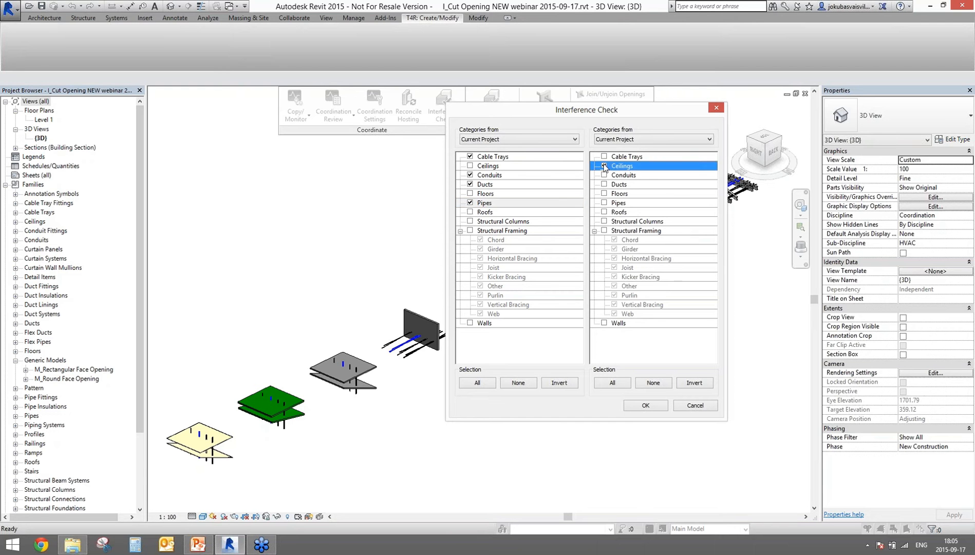
pyautogui.click(604, 193)
pyautogui.click(605, 212)
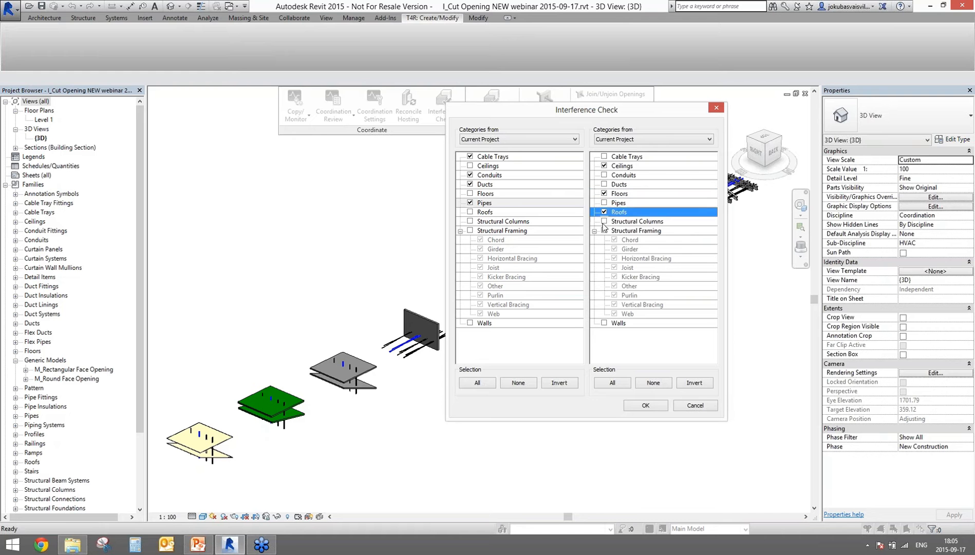
pyautogui.click(604, 221)
pyautogui.click(604, 231)
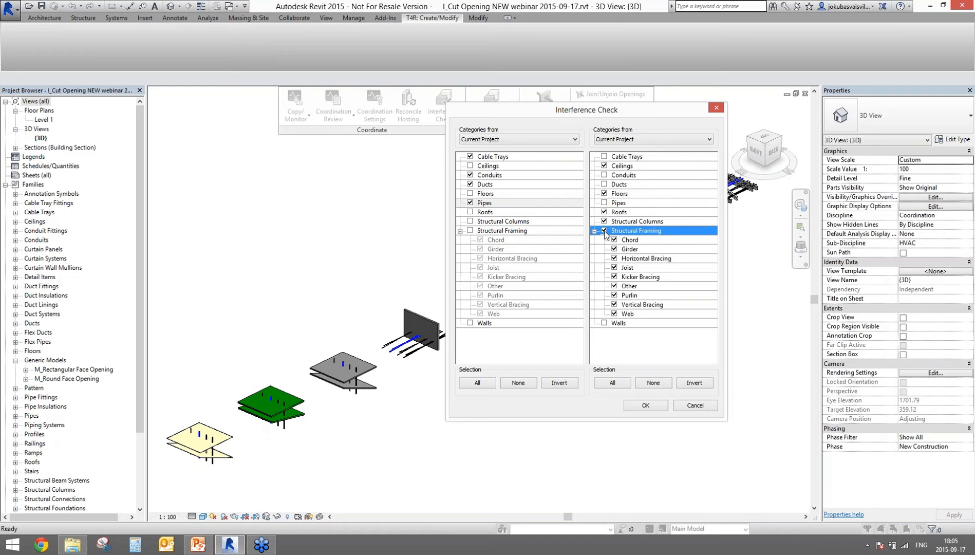
pyautogui.click(605, 323)
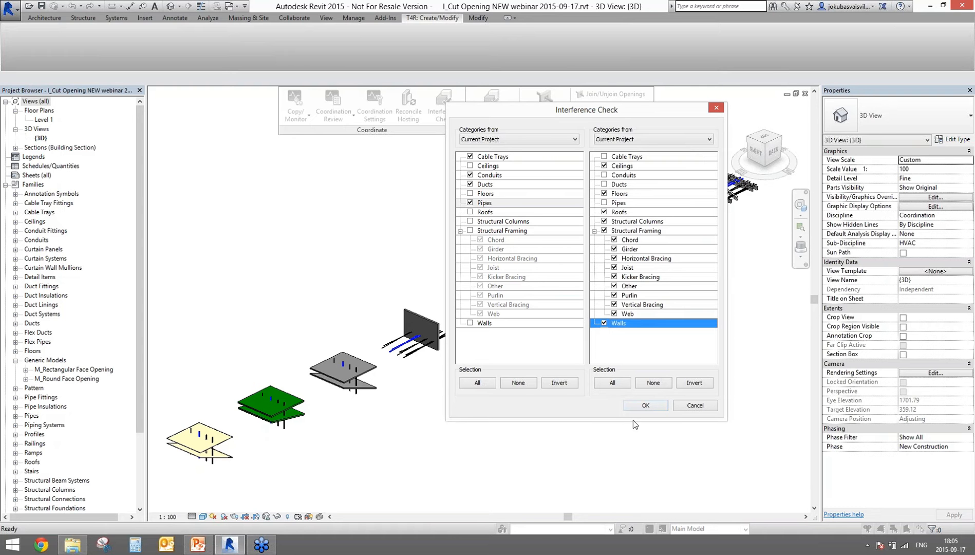
pyautogui.click(643, 407)
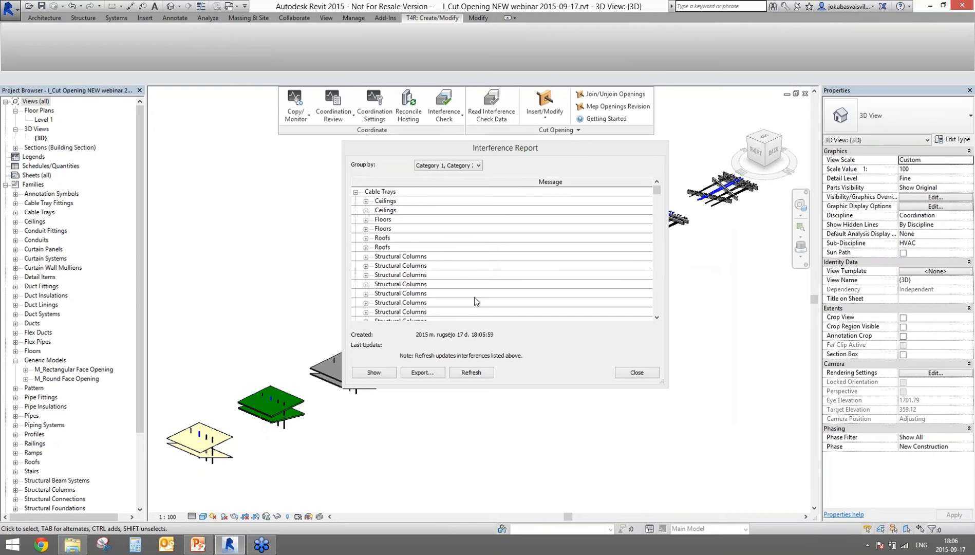
# Step: Export the interference report to the Desktop with an edited file name, then close it
pyautogui.moveTo(657, 192)
pyautogui.mouseDown()
pyautogui.moveTo(658, 310)
pyautogui.moveTo(657, 189)
pyautogui.mouseUp()
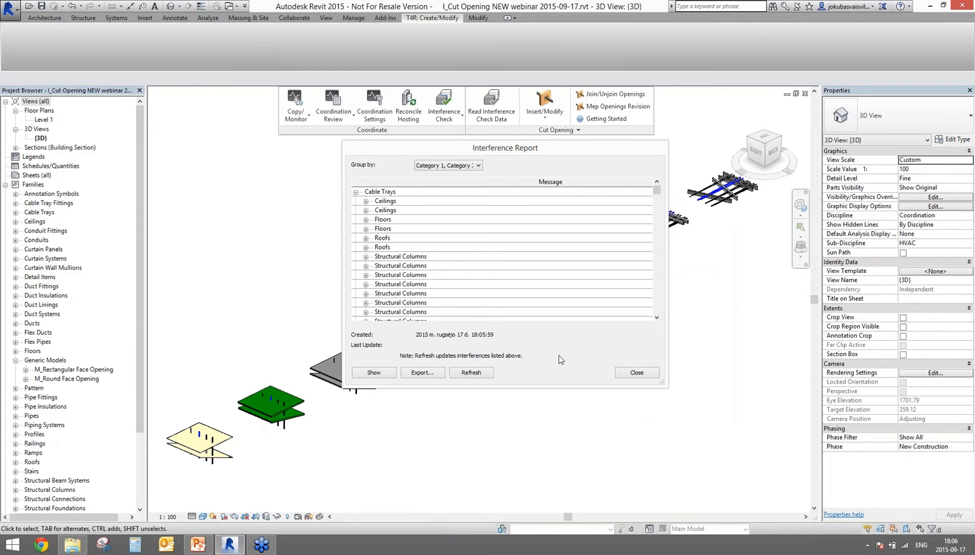
pyautogui.click(429, 374)
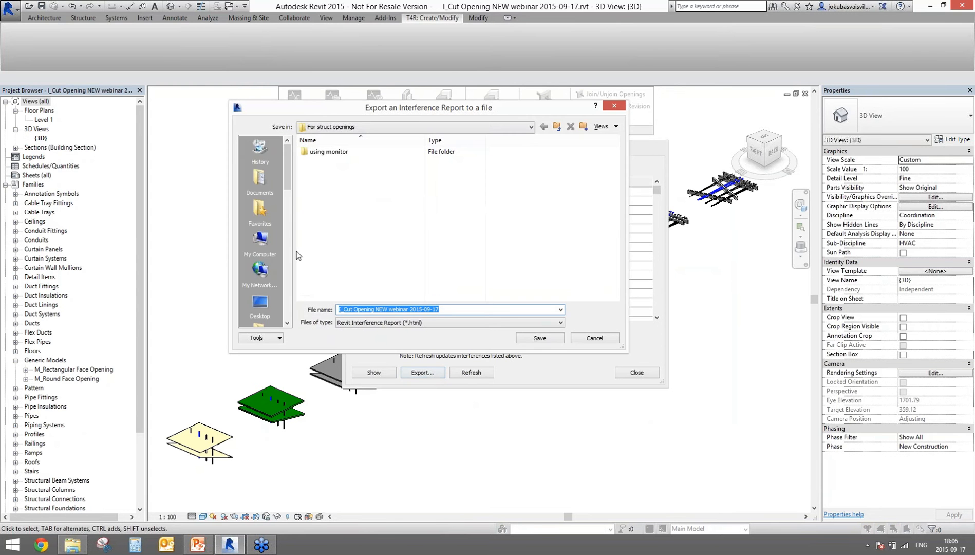
pyautogui.click(260, 304)
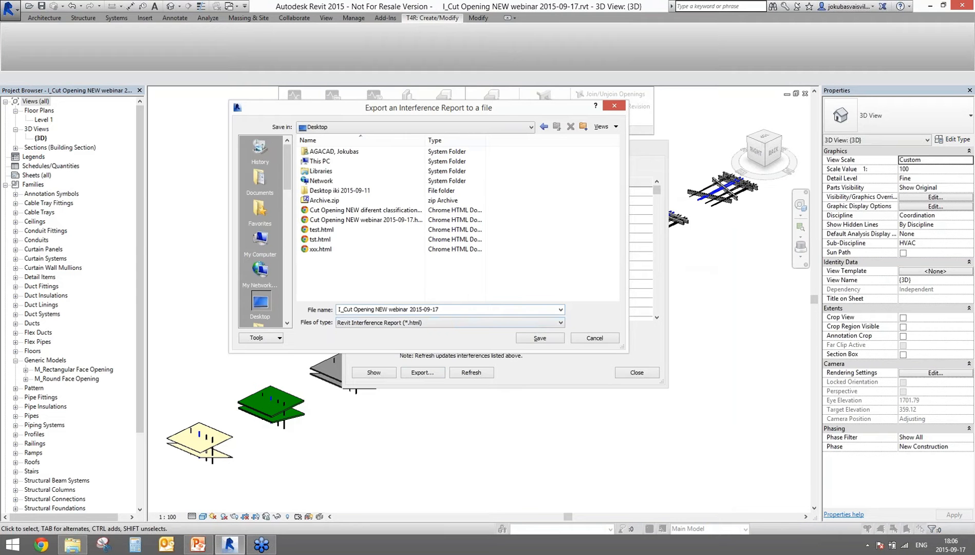
pyautogui.click(341, 309)
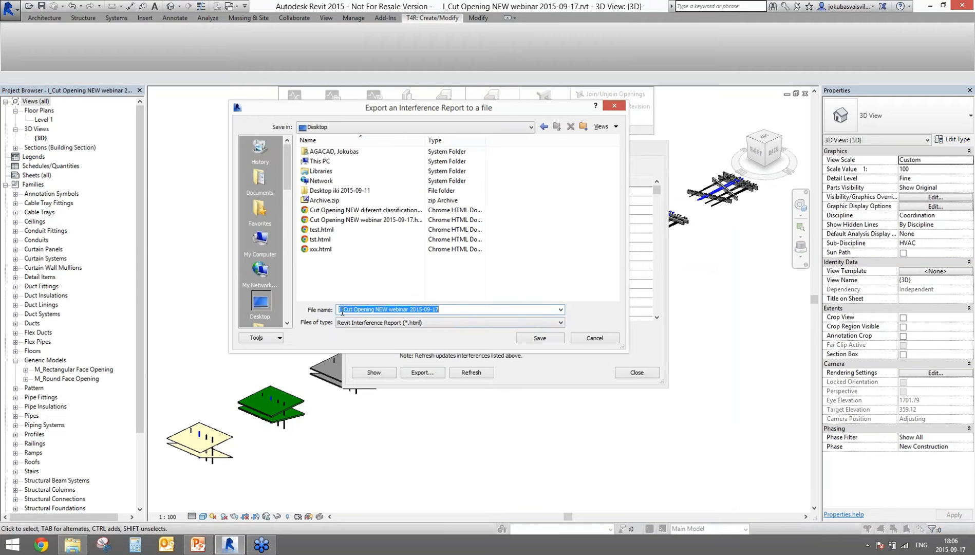
pyautogui.click(339, 309)
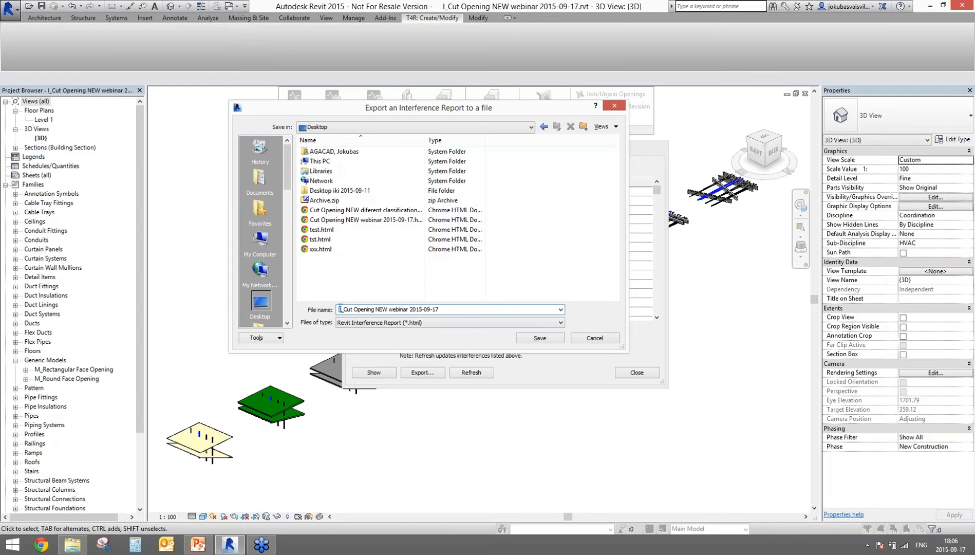
pyautogui.moveTo(340, 310); pyautogui.dragTo(336, 309)
pyautogui.click(541, 338)
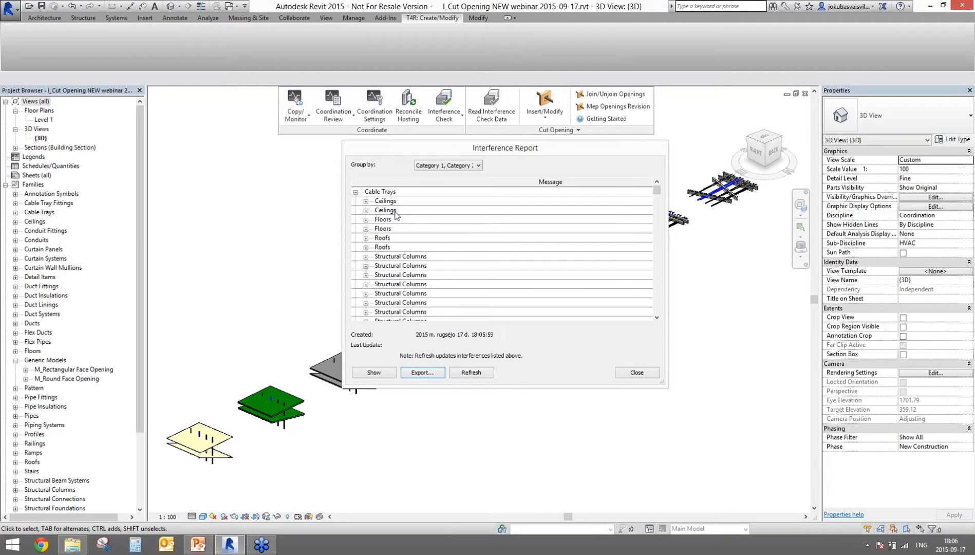
pyautogui.click(634, 372)
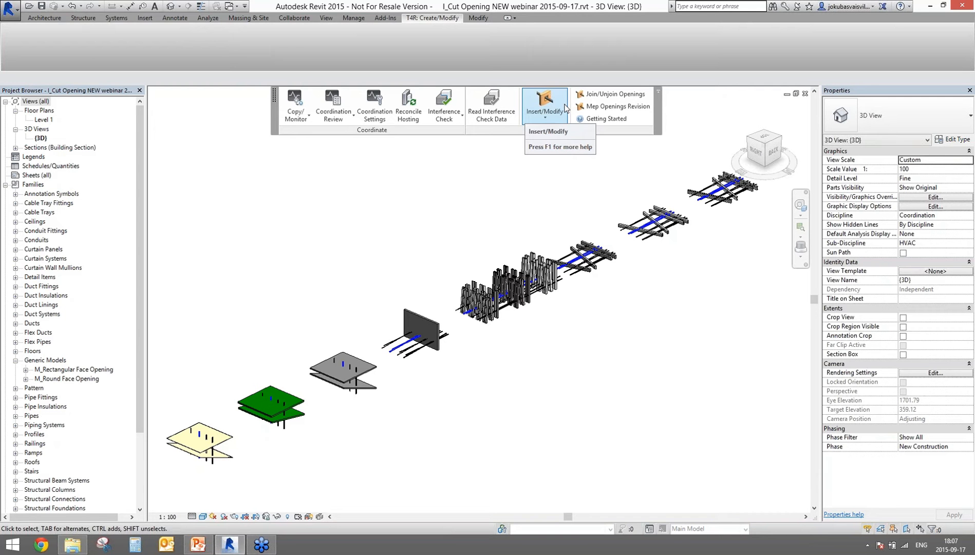
# Step: Open Mep Openings Configuration from the Cut Opening panel's slide-out
pyautogui.click(555, 129)
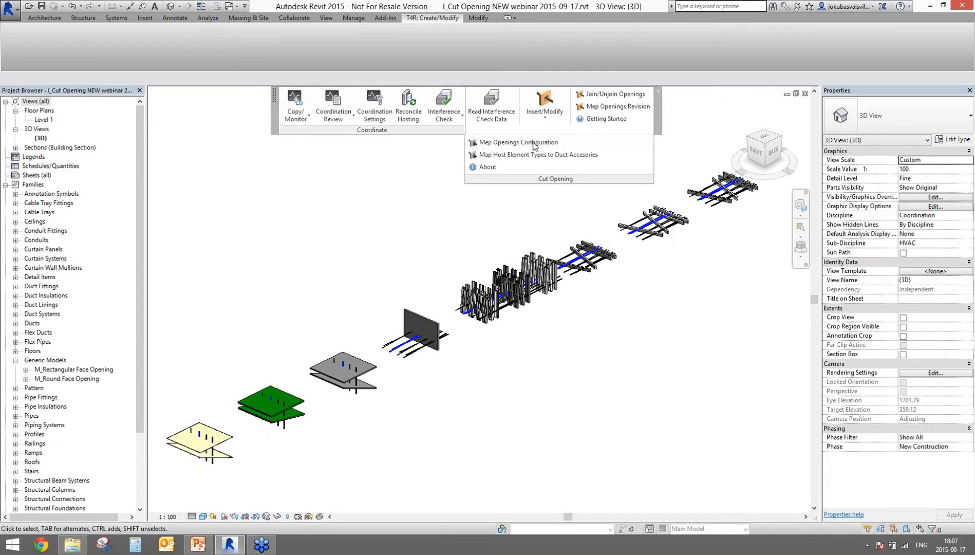
pyautogui.click(504, 142)
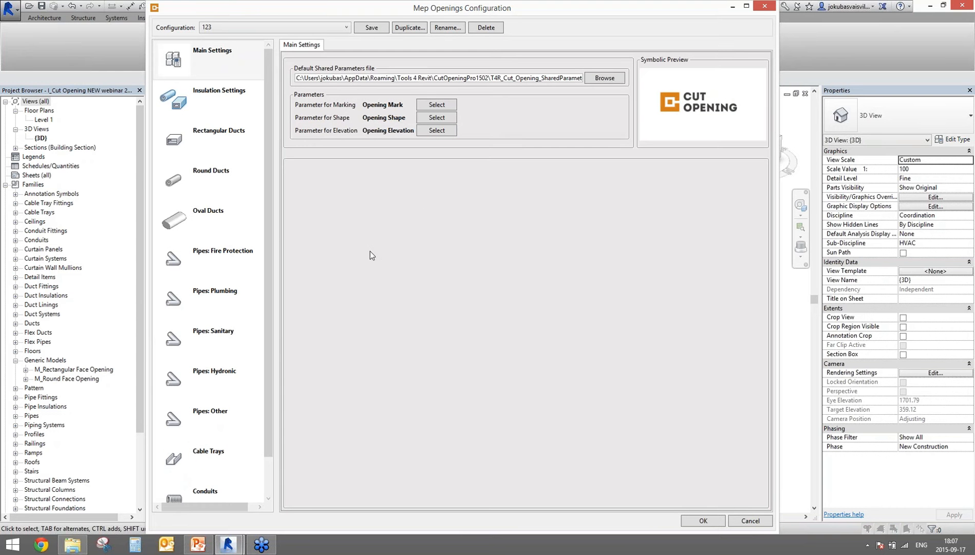
# Step: Scroll the category list and select Pipes: Other to show its cut offsets
pyautogui.moveTo(267, 217); pyautogui.dragTo(263, 102)
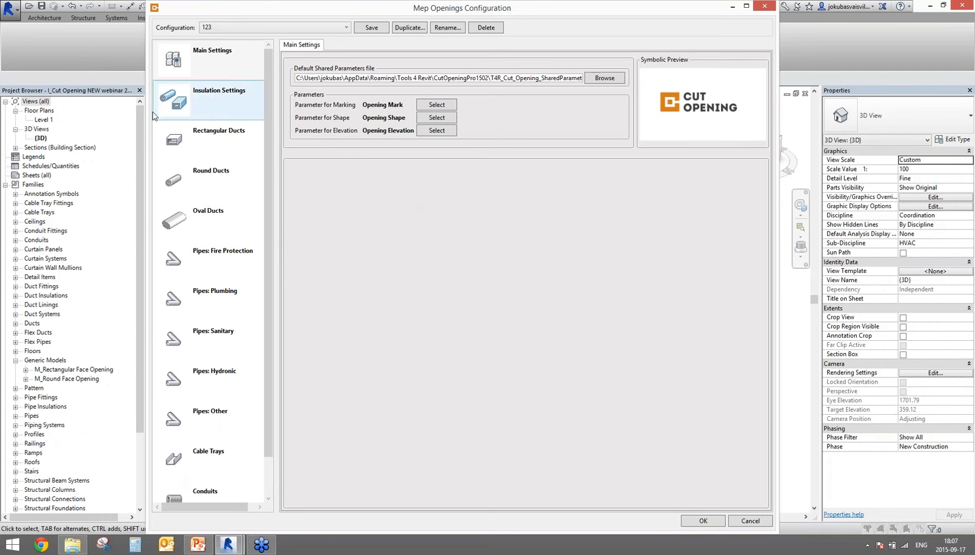
pyautogui.moveTo(266, 412); pyautogui.dragTo(273, 433)
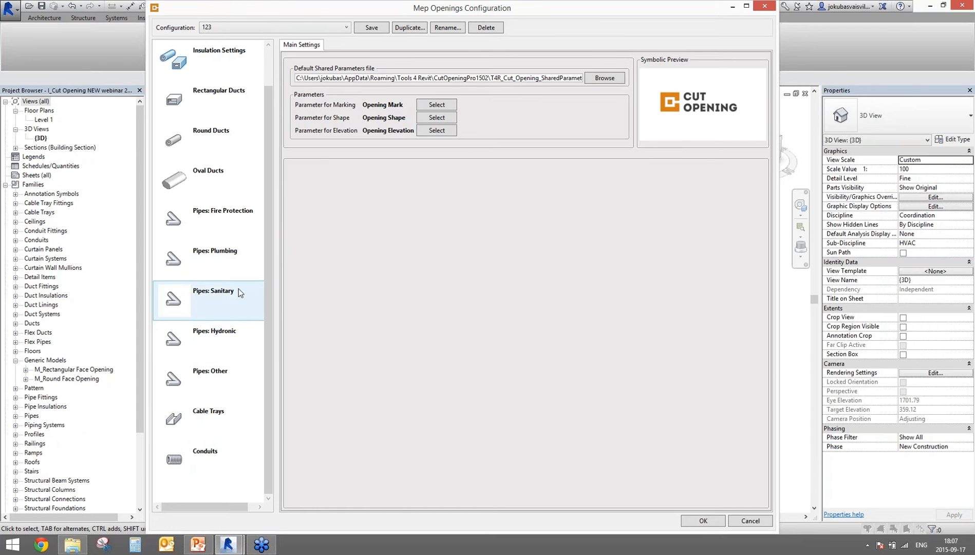
pyautogui.click(226, 373)
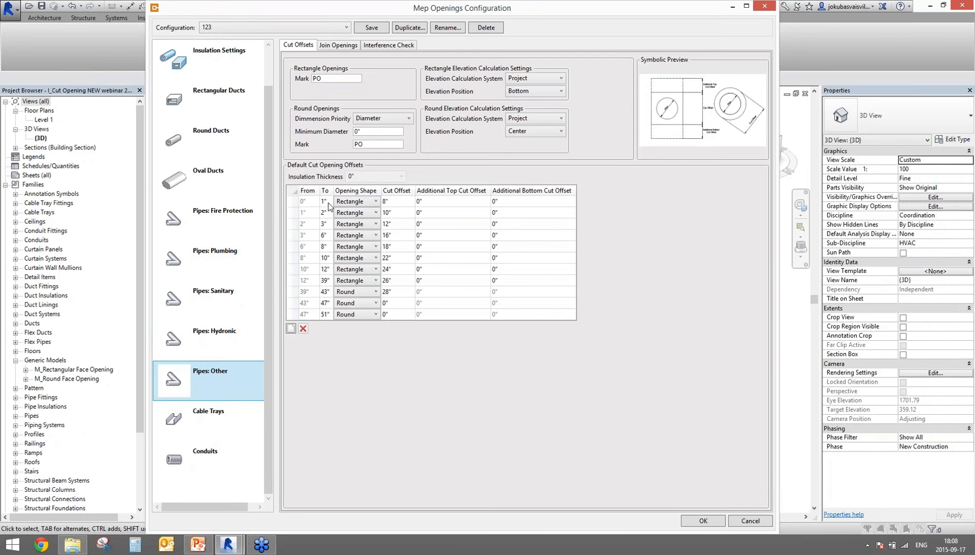
# Step: Select the first two rows' size ranges and cut offset values in the offsets table
pyautogui.moveTo(327, 202); pyautogui.dragTo(306, 200)
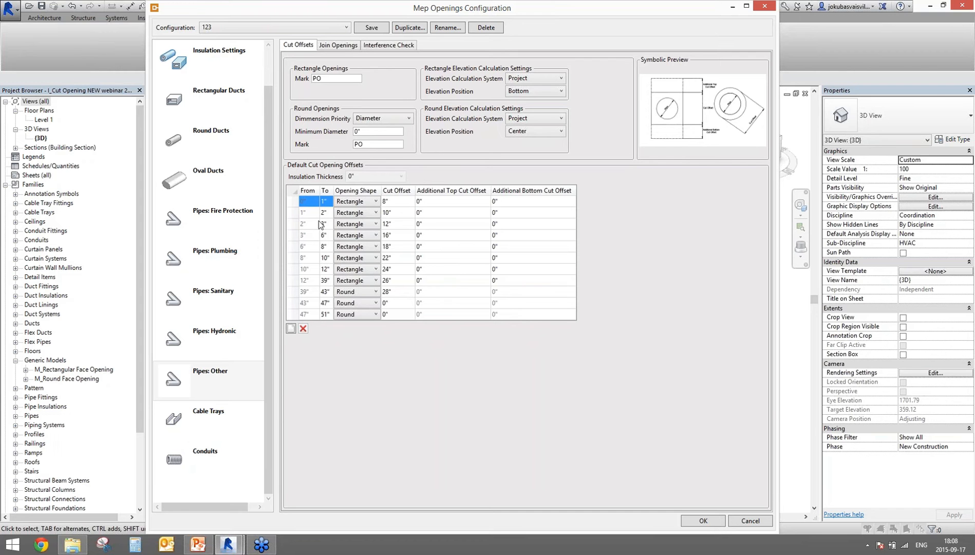
pyautogui.click(407, 203)
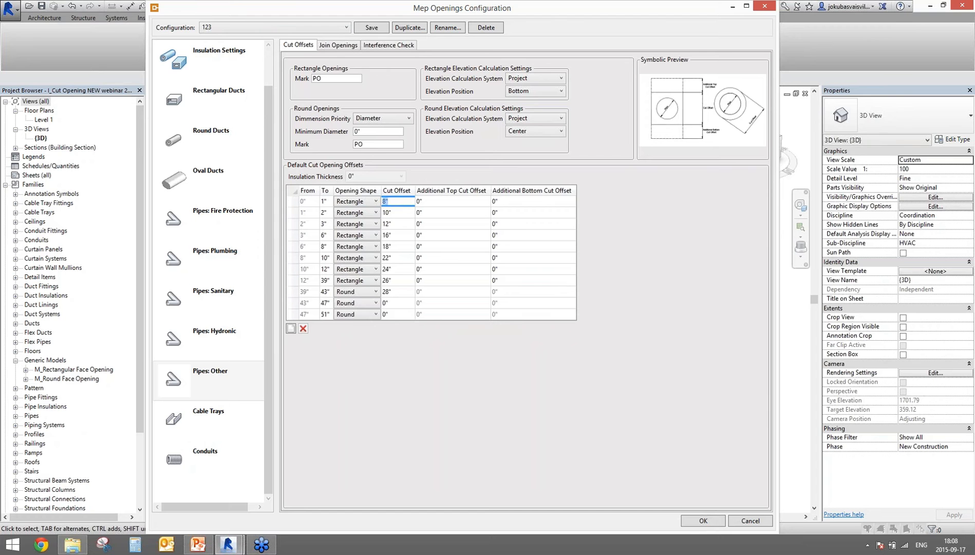
pyautogui.click(327, 203)
pyautogui.moveTo(328, 203); pyautogui.dragTo(303, 206)
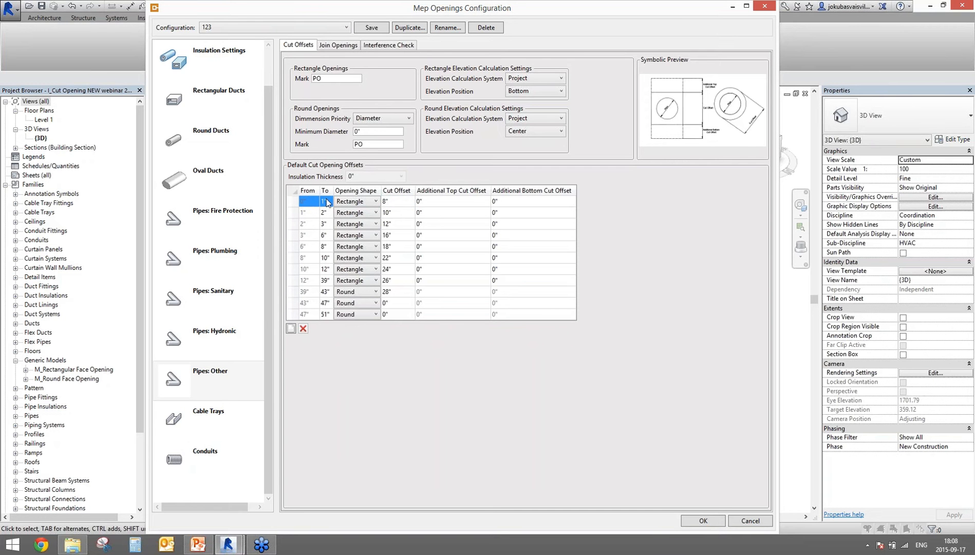
pyautogui.click(395, 203)
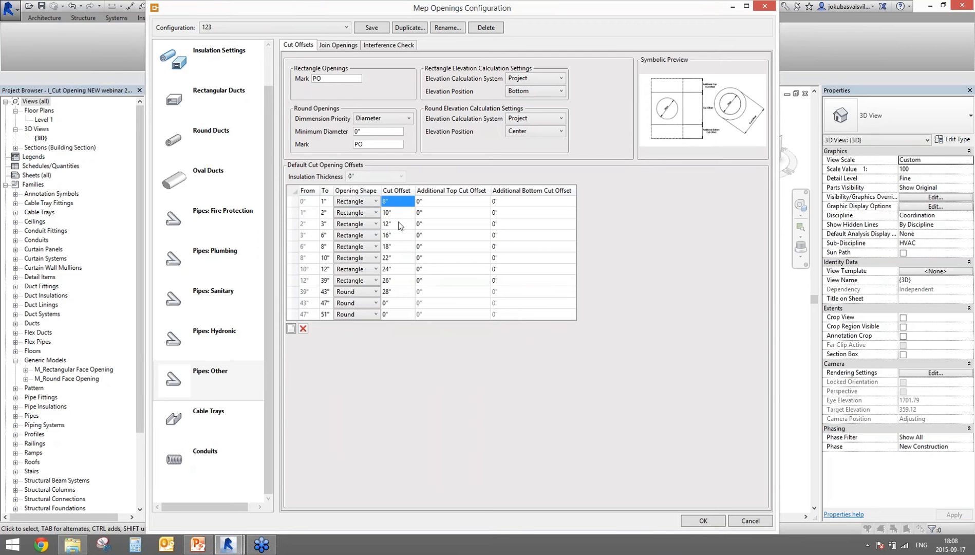
pyautogui.click(327, 213)
pyautogui.click(329, 214)
pyautogui.click(398, 213)
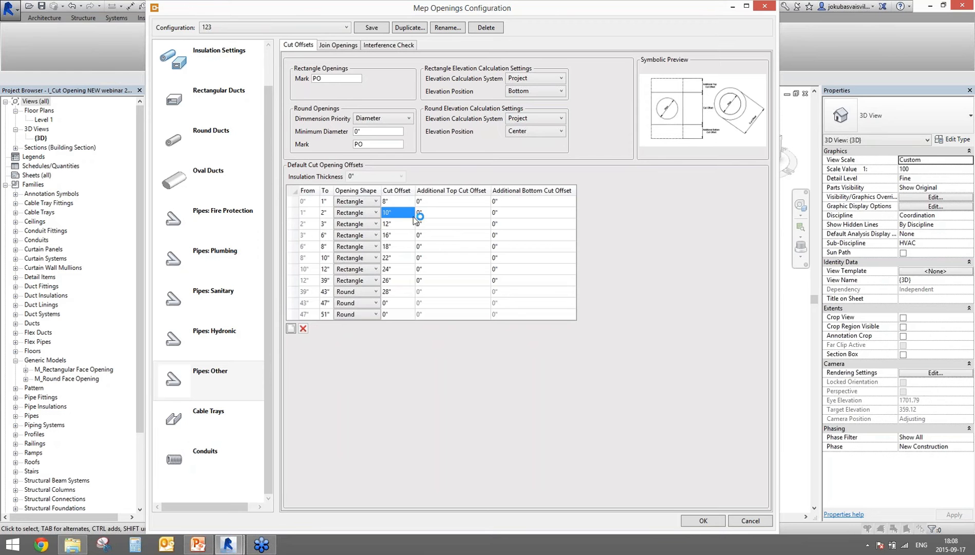
# Step: Set the 39"–43", 43"–47" and 47"–51" rows' Opening Shape to Rectangle
pyautogui.click(371, 292)
pyautogui.click(364, 302)
pyautogui.click(375, 303)
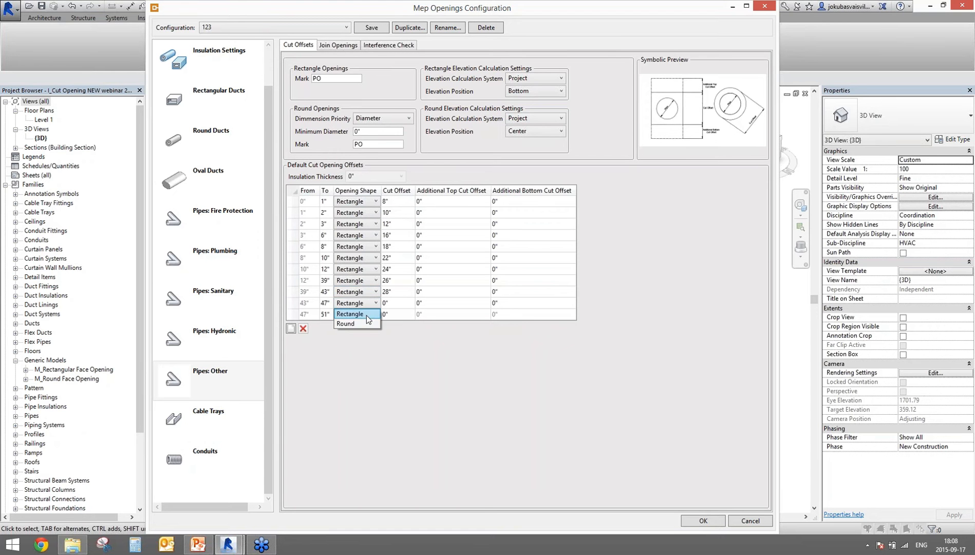
pyautogui.click(366, 315)
pyautogui.click(361, 313)
pyautogui.click(360, 325)
pyautogui.moveTo(680, 122)
pyautogui.moveTo(670, 142)
# Step: Switch to the Default Configuration and show its Pipes: Other offsets
pyautogui.click(336, 24)
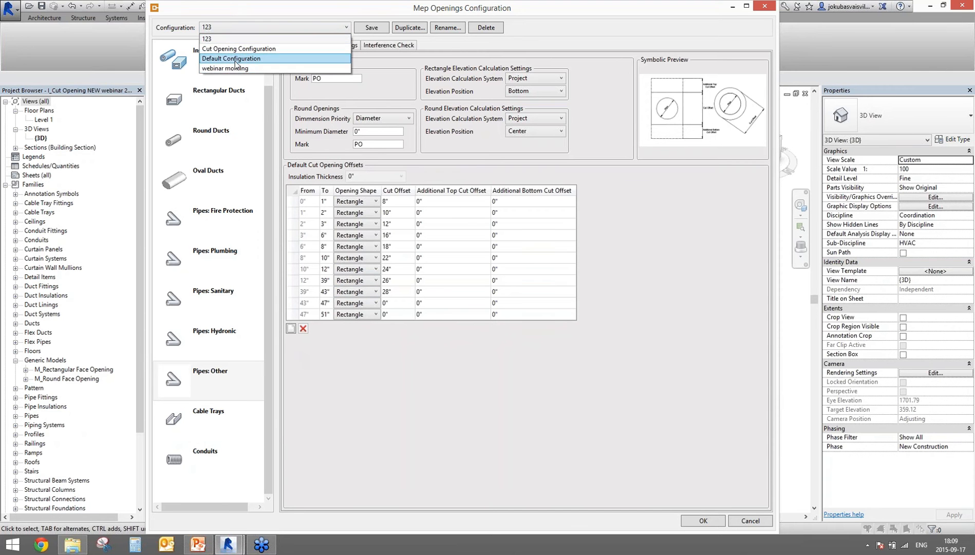
pyautogui.click(236, 59)
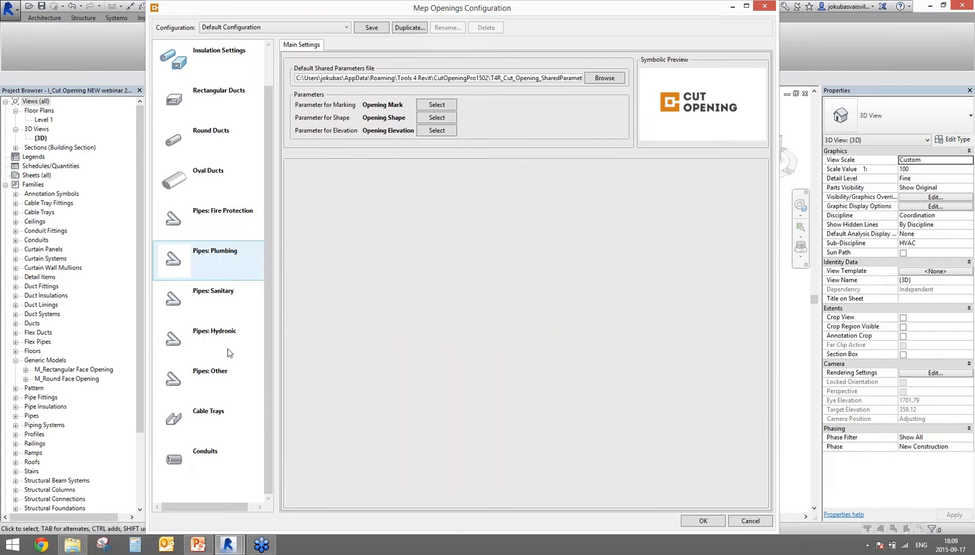
pyautogui.click(227, 379)
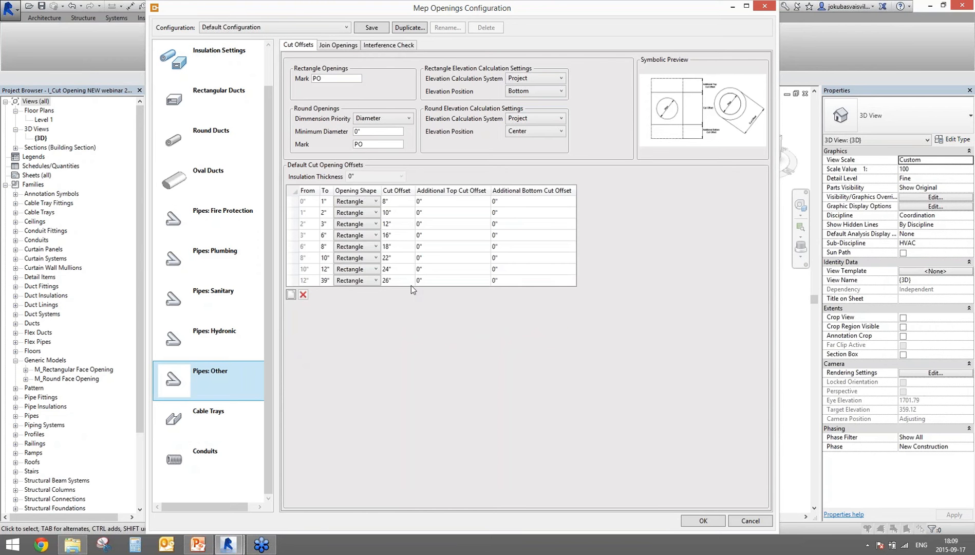
# Step: Add 39"–43" and 43"–47" rows and set both to Rectangle openings
pyautogui.click(293, 296)
pyautogui.click(291, 306)
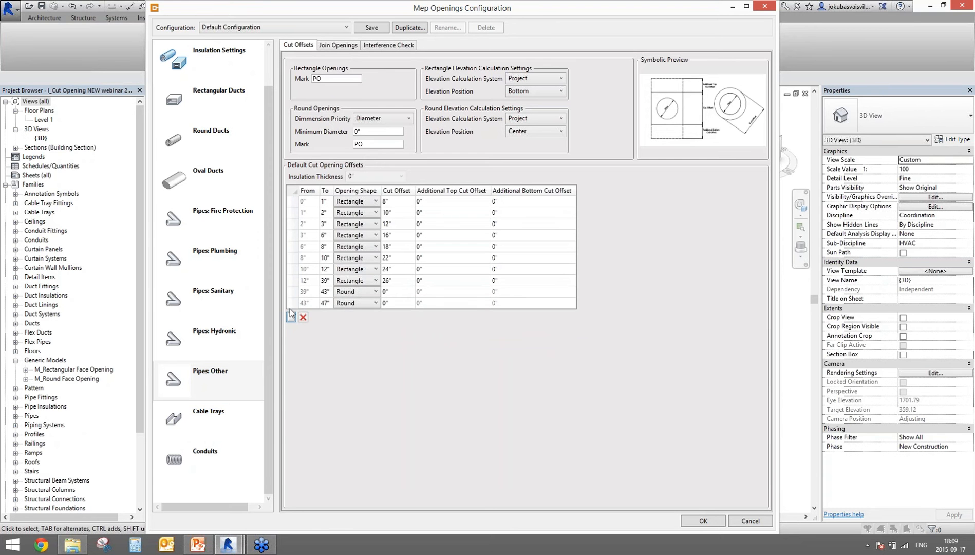
pyautogui.click(325, 303)
pyautogui.click(403, 303)
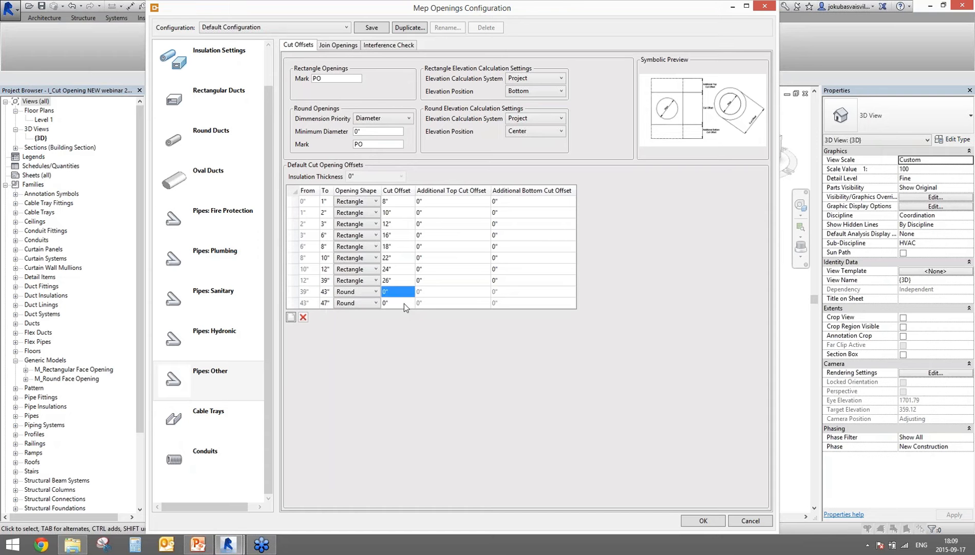
pyautogui.click(371, 291)
pyautogui.click(359, 304)
pyautogui.click(352, 312)
pyautogui.click(447, 291)
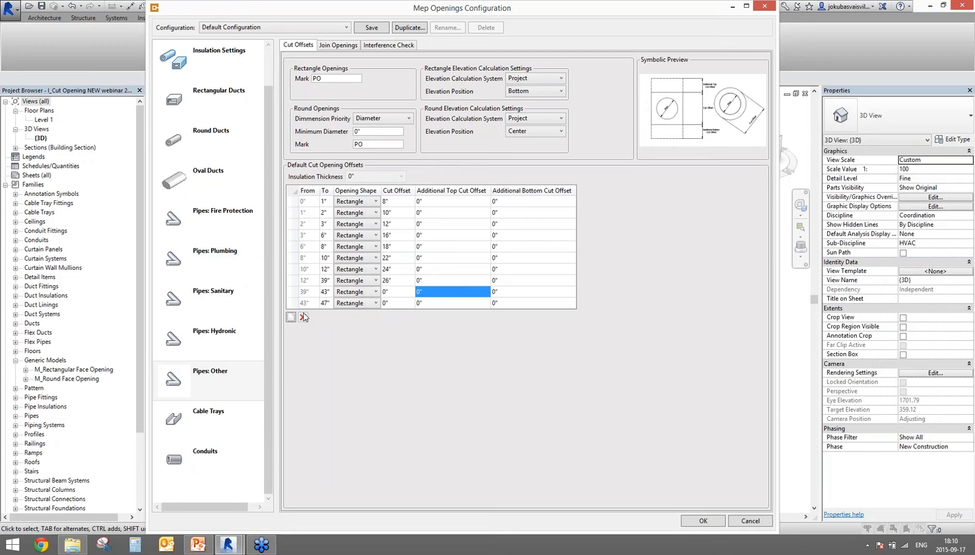
# Step: Turn off automatic joining of Pipes: Other openings, then show its Interference Check settings
pyautogui.click(337, 45)
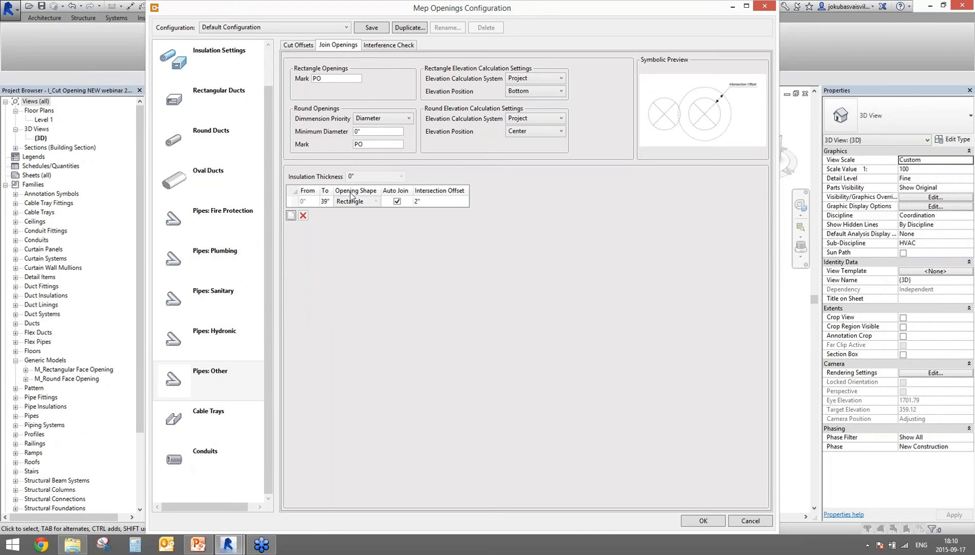
pyautogui.click(324, 202)
pyautogui.click(429, 204)
pyautogui.moveTo(641, 126)
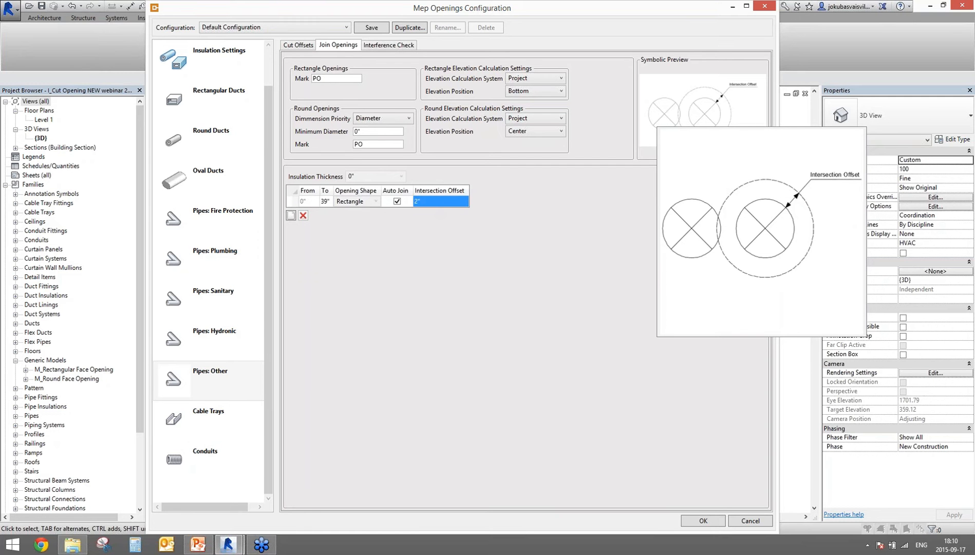
pyautogui.click(397, 201)
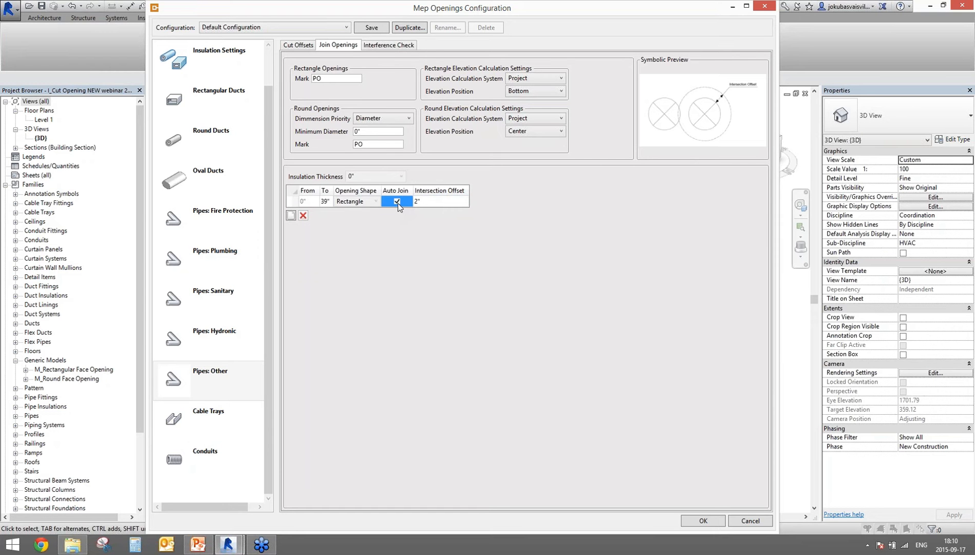
pyautogui.click(389, 45)
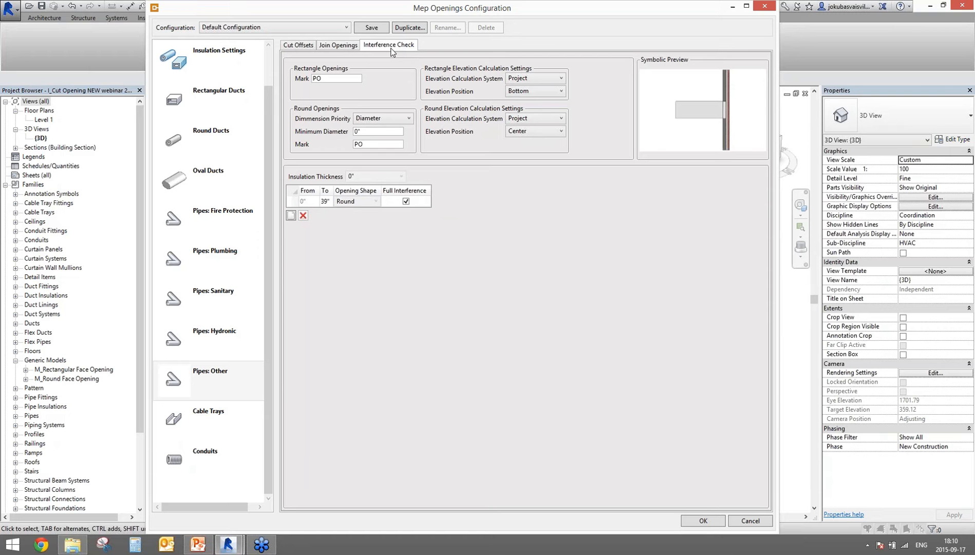
pyautogui.moveTo(709, 134)
pyautogui.moveTo(709, 114)
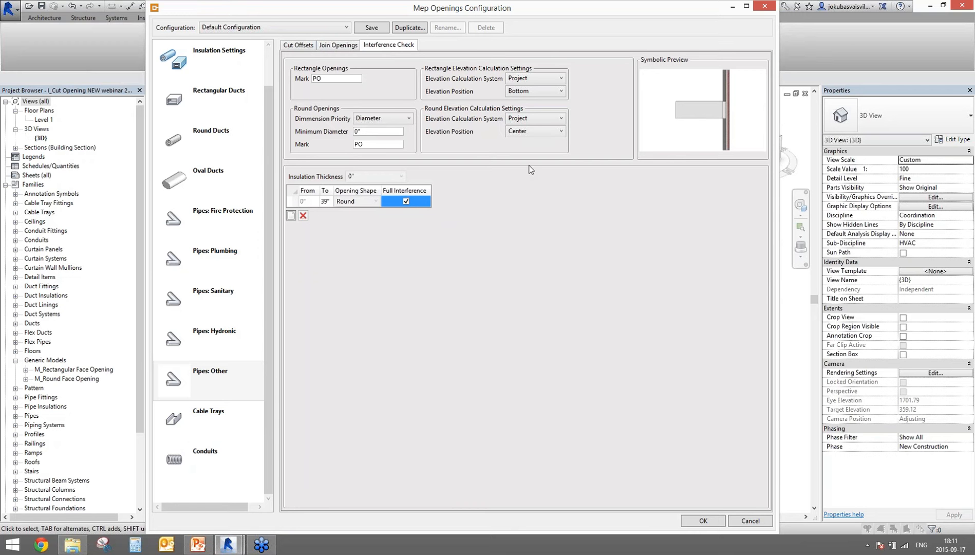
pyautogui.moveTo(431, 148)
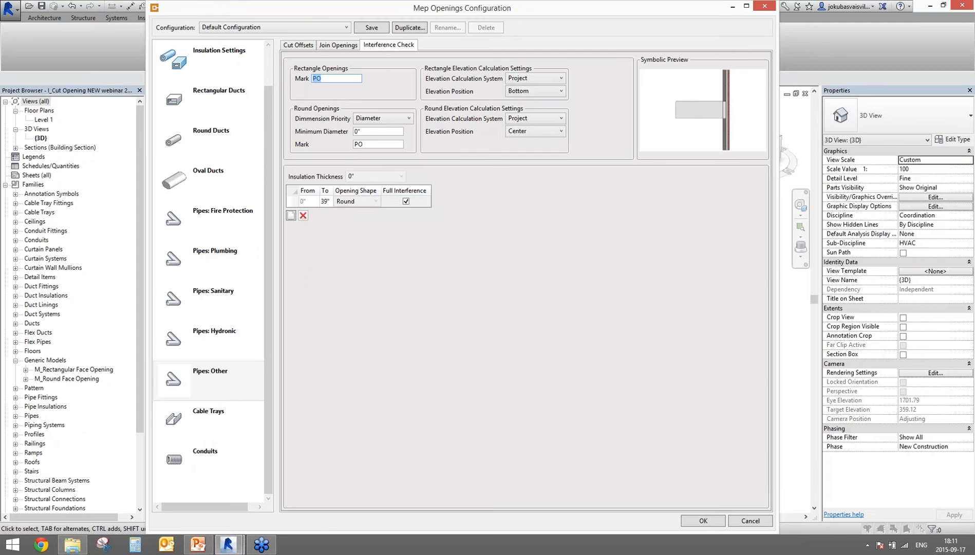
pyautogui.moveTo(330, 78); pyautogui.dragTo(302, 79)
# Step: Review Pipes: Hydronic settings, then show the Pipes: Fire Protection cut offsets marked PFP
pyautogui.click(315, 79)
pyautogui.click(214, 343)
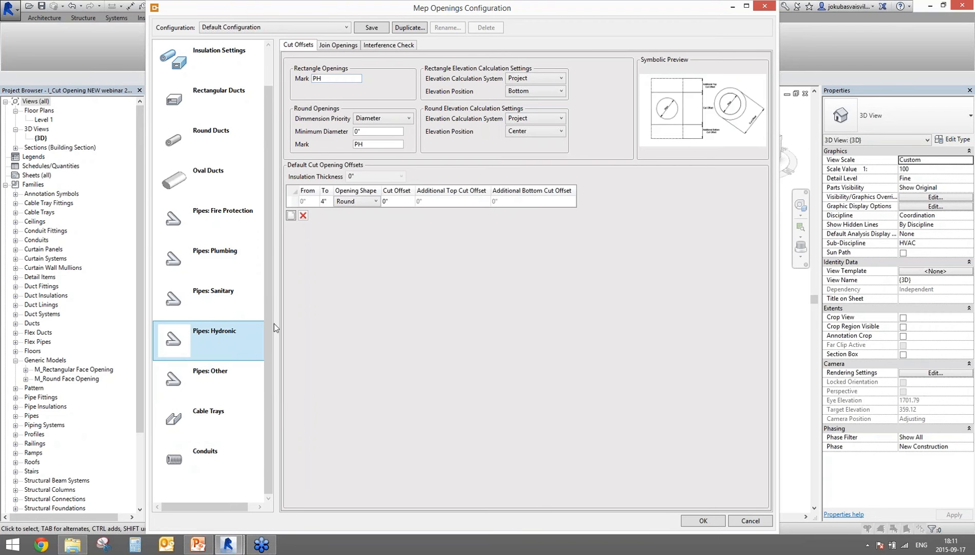
pyautogui.click(314, 80)
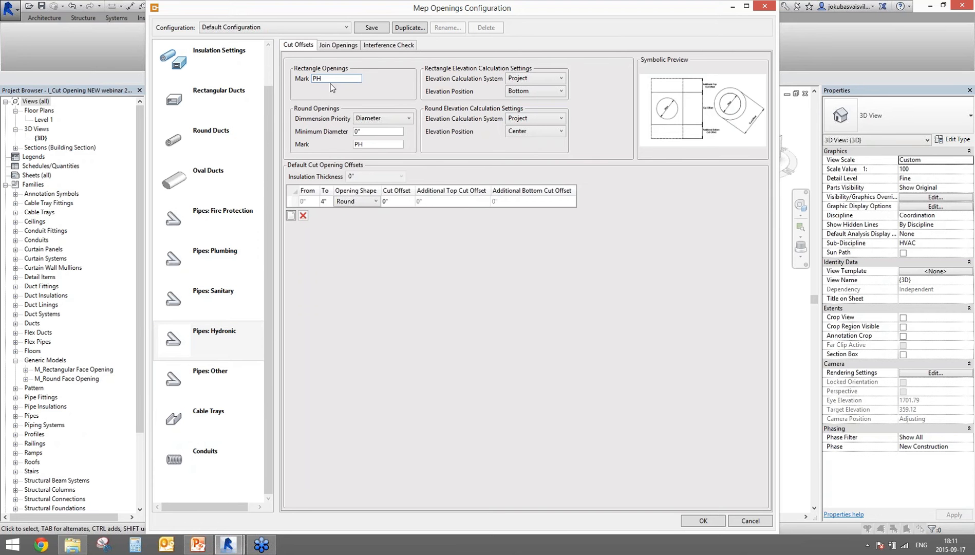
pyautogui.click(213, 220)
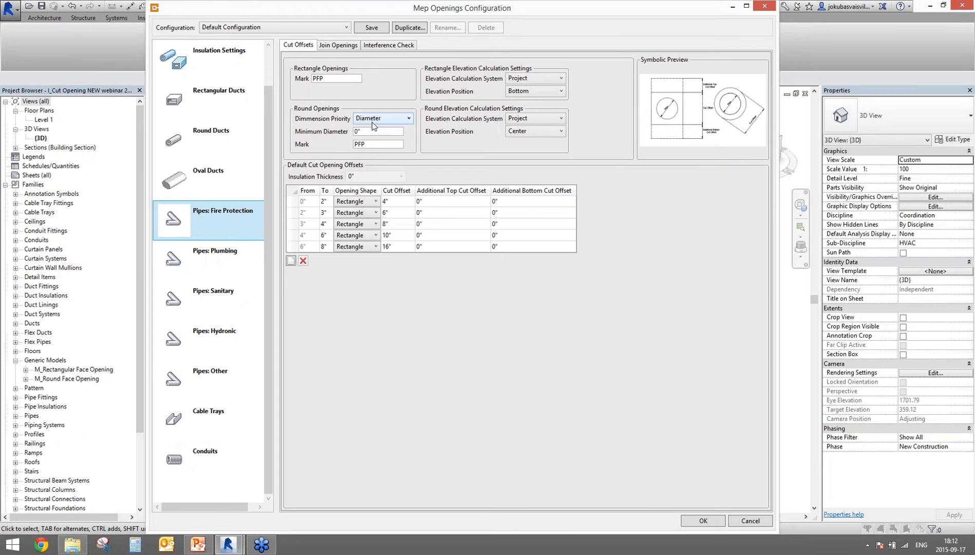
# Step: Keep fire protection elevation at Project system and Bottom position, then return to Main Settings
pyautogui.click(553, 79)
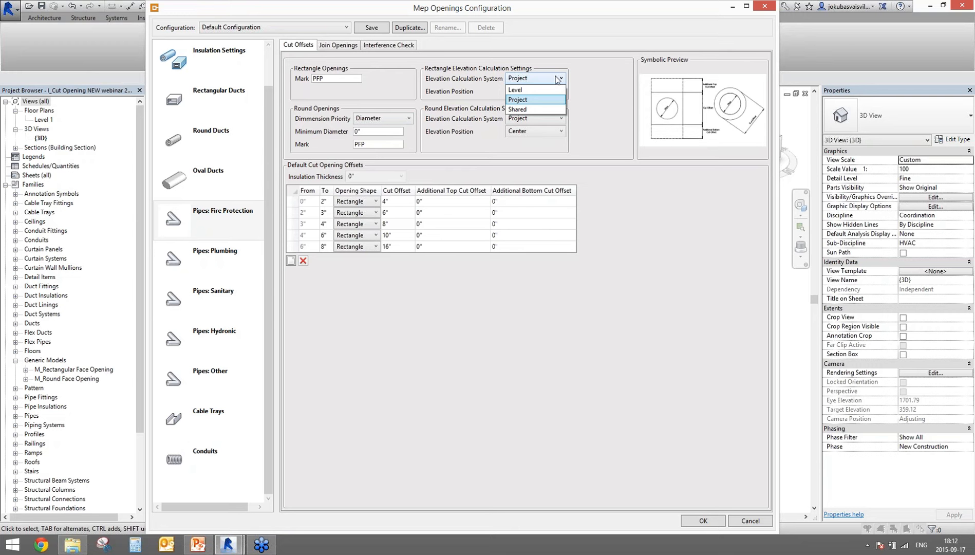
pyautogui.click(536, 99)
pyautogui.click(562, 91)
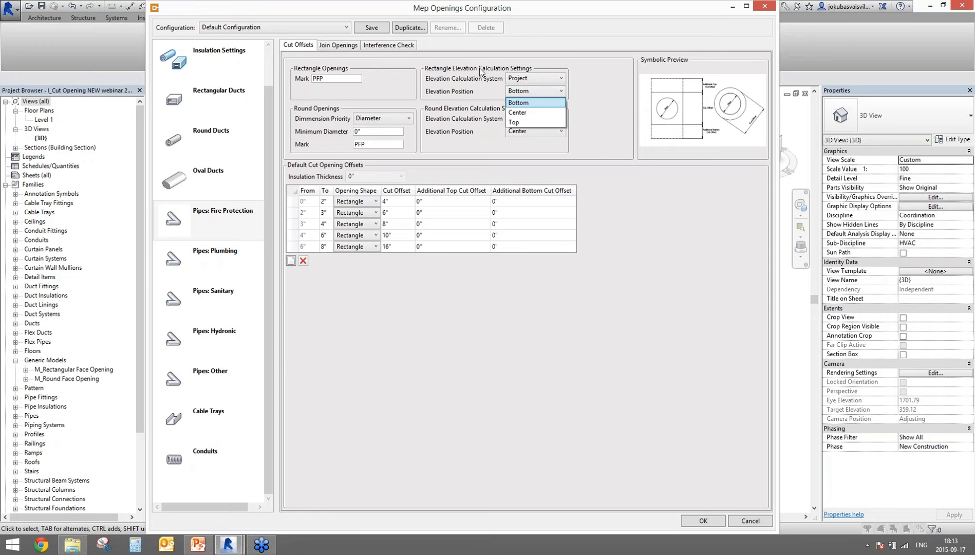
pyautogui.click(598, 150)
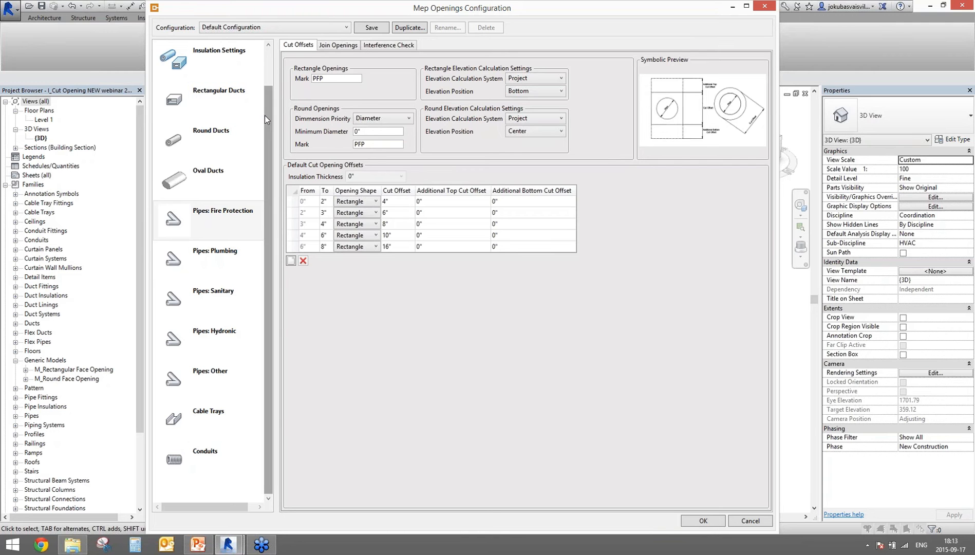
pyautogui.scroll(1, 264, 115)
pyautogui.click(220, 58)
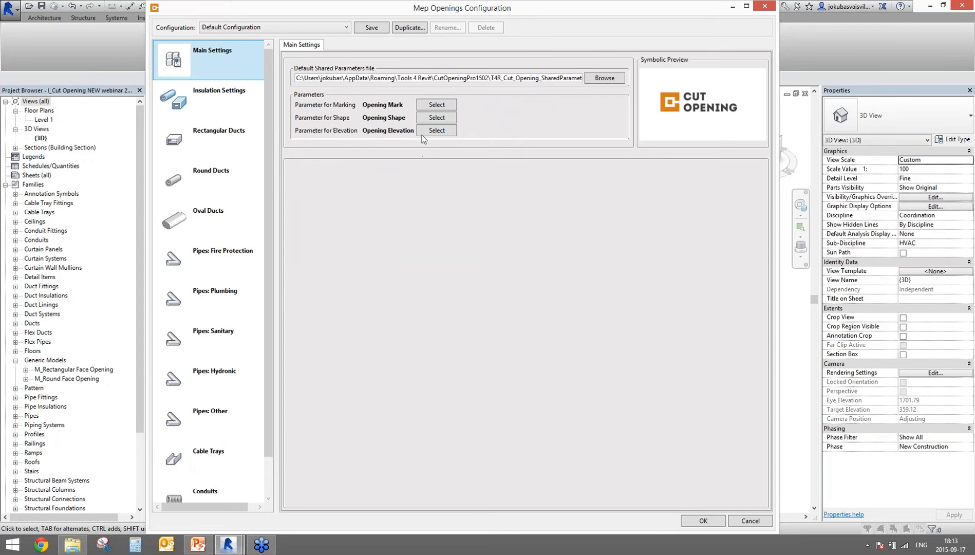
# Step: Inspect the 0" insulation thickness and the Round Ducts opening shape options
pyautogui.click(238, 112)
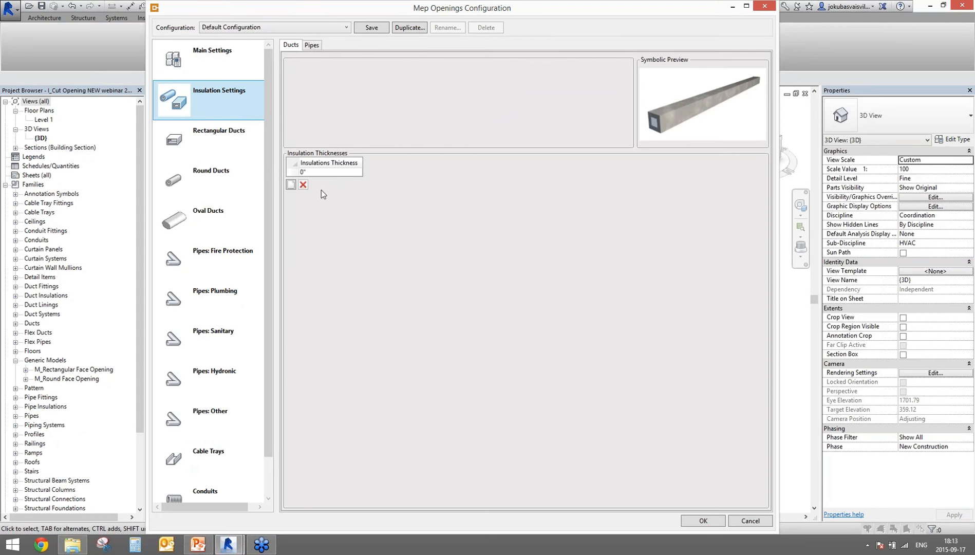
pyautogui.click(314, 171)
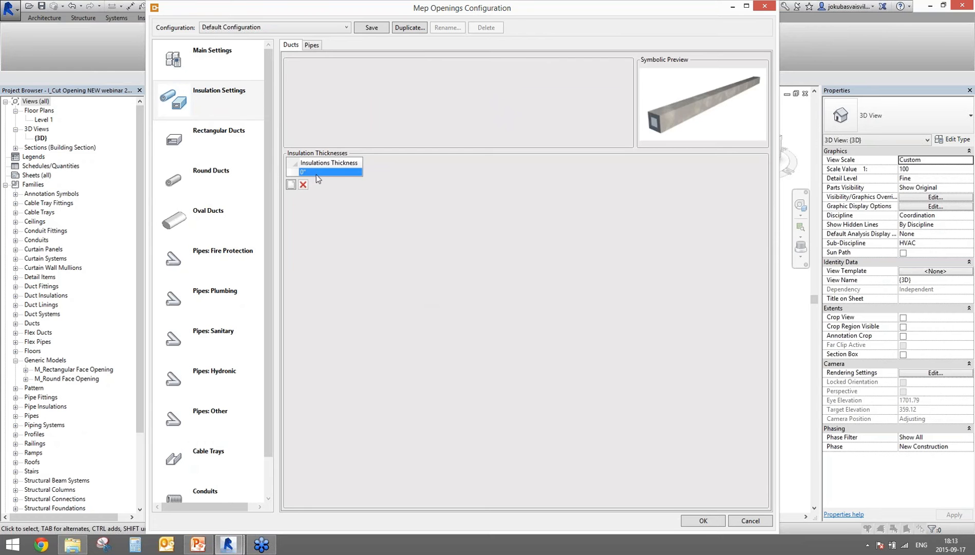
pyautogui.click(216, 180)
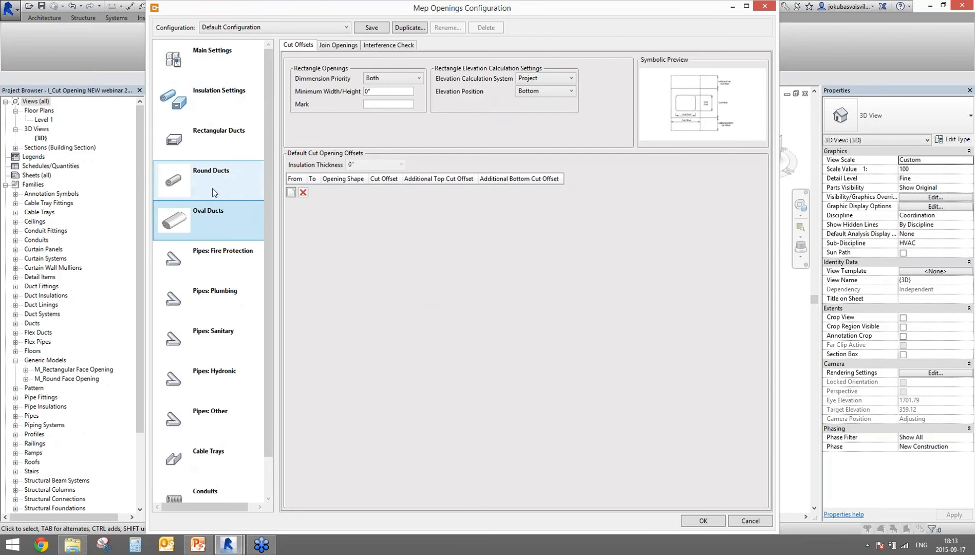
pyautogui.click(329, 201)
pyautogui.click(373, 204)
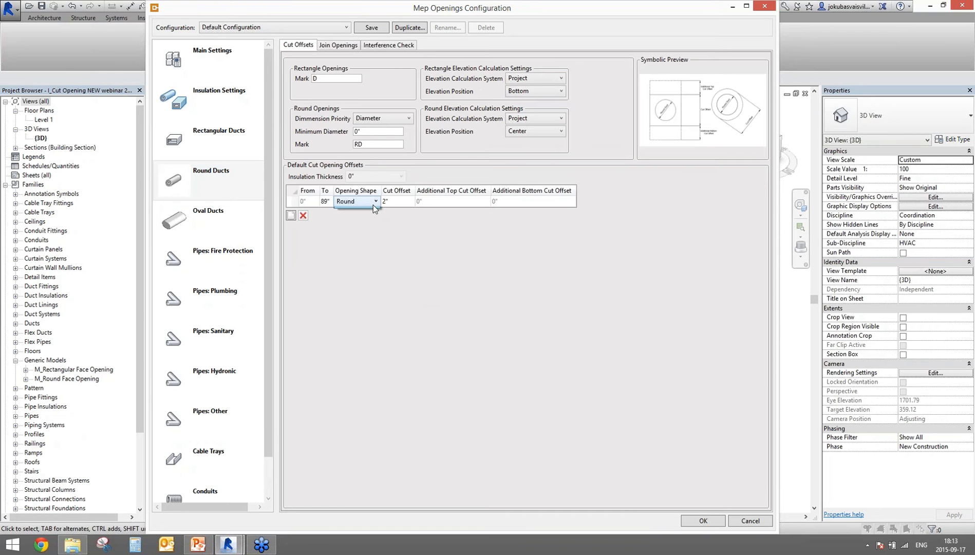
pyautogui.click(395, 204)
# Step: Add a 1" insulation thickness and select it in the Round Ducts offsets
pyautogui.click(221, 109)
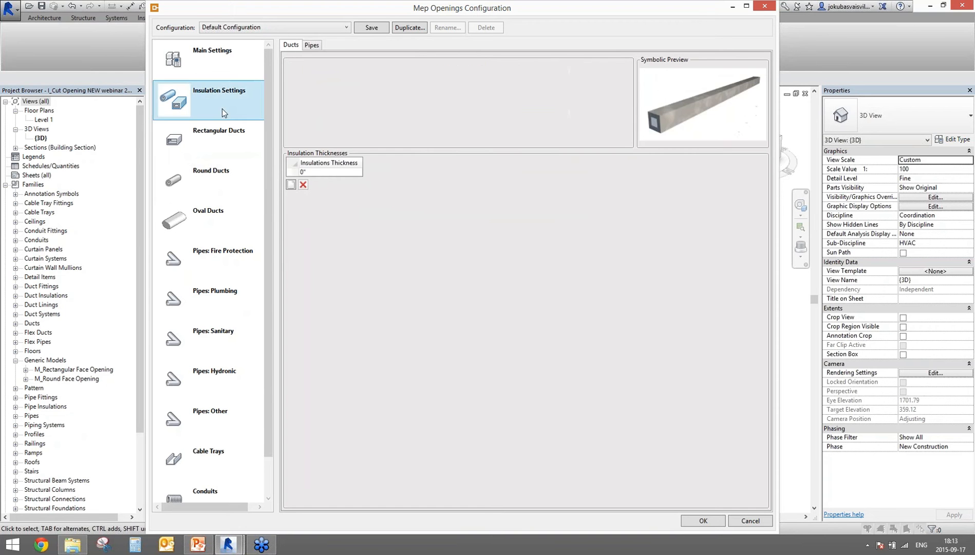
pyautogui.click(290, 186)
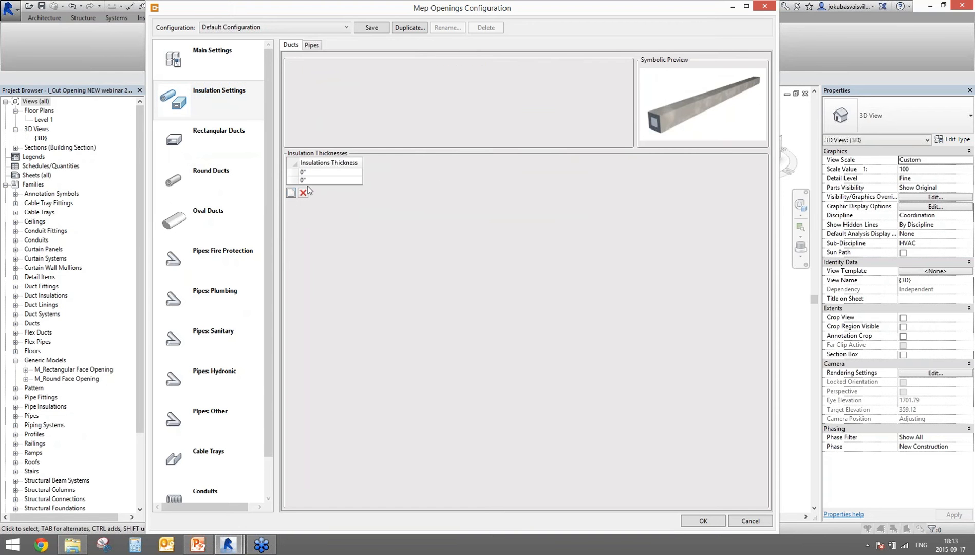
pyautogui.click(291, 194)
pyautogui.click(308, 189)
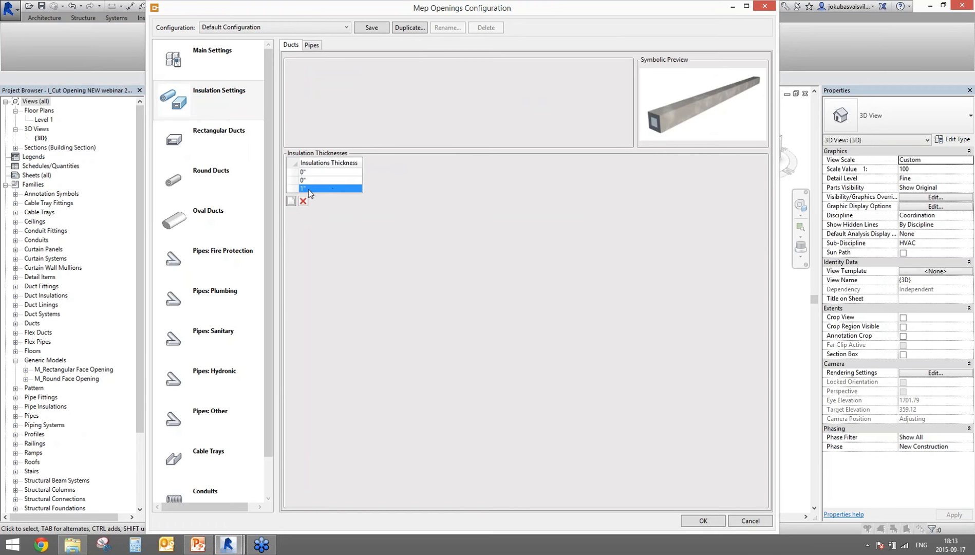
pyautogui.click(211, 176)
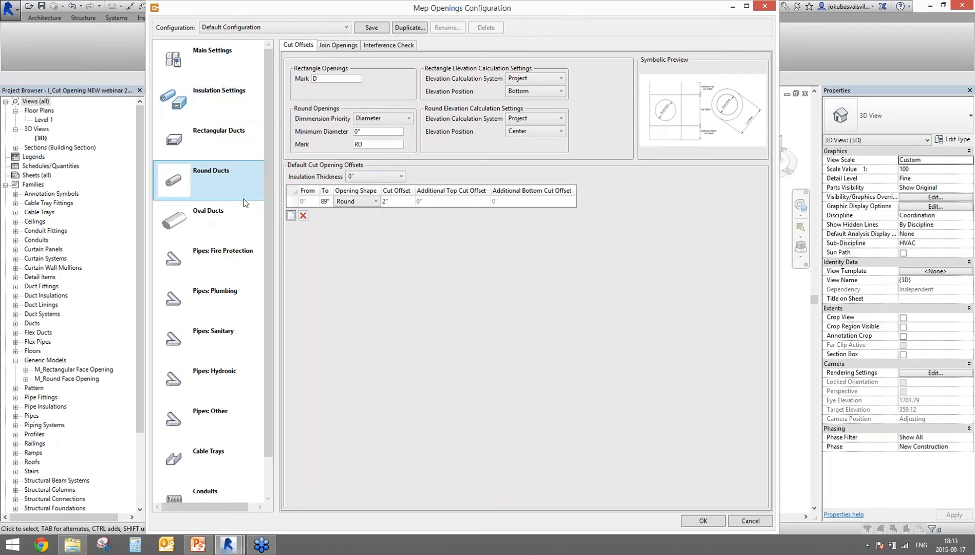
pyautogui.click(387, 176)
# Step: For 1"-insulated round ducts, add 0"–4" and 4"–8" Round rows, each with a 1" cut offset
pyautogui.click(358, 205)
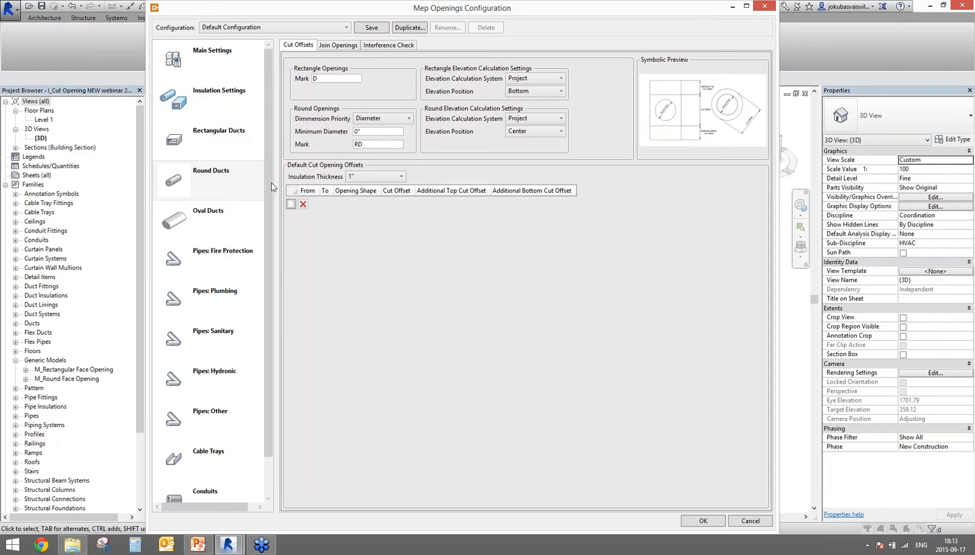
pyautogui.click(291, 205)
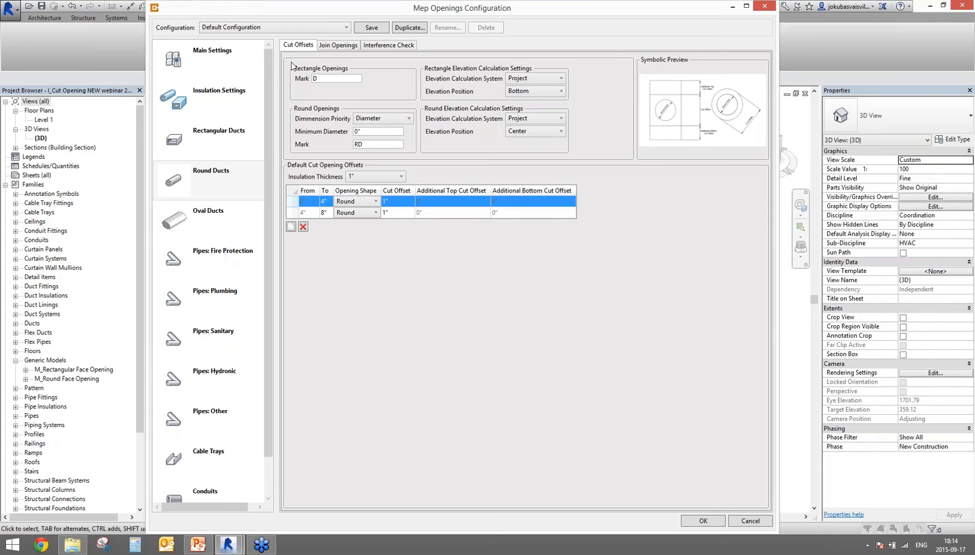
pyautogui.click(245, 28)
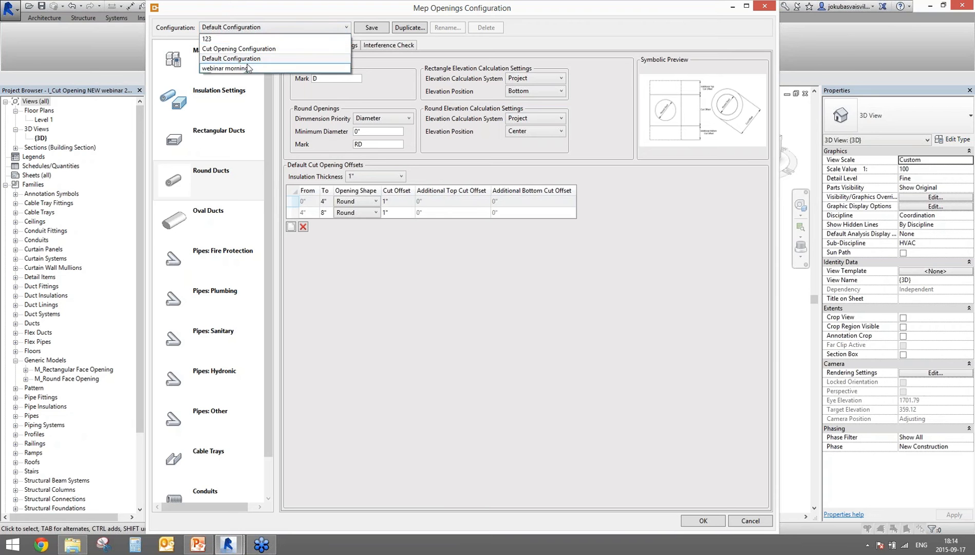
# Step: Duplicate the current opening configuration as 'ABC' and close the configuration window
pyautogui.click(286, 30)
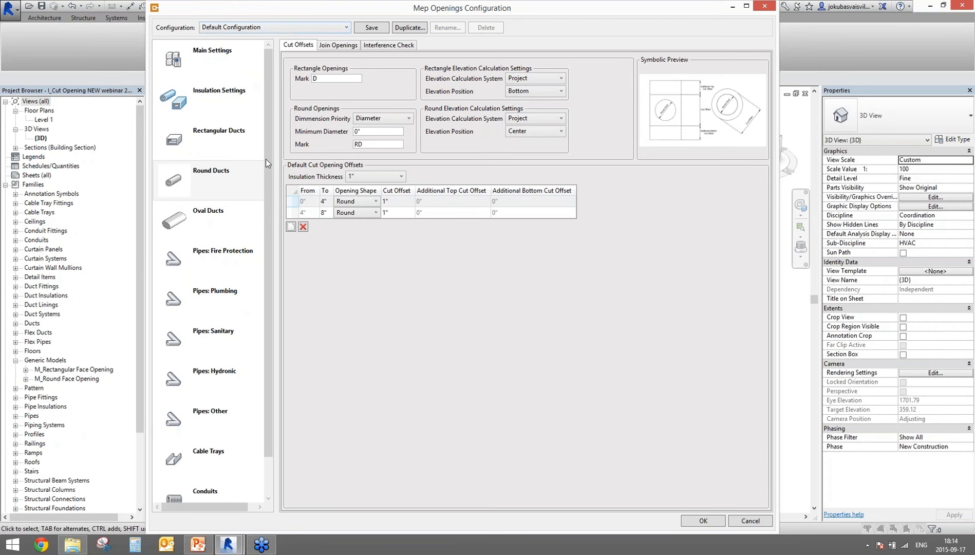
pyautogui.moveTo(267, 158); pyautogui.dragTo(269, 83)
pyautogui.click(702, 521)
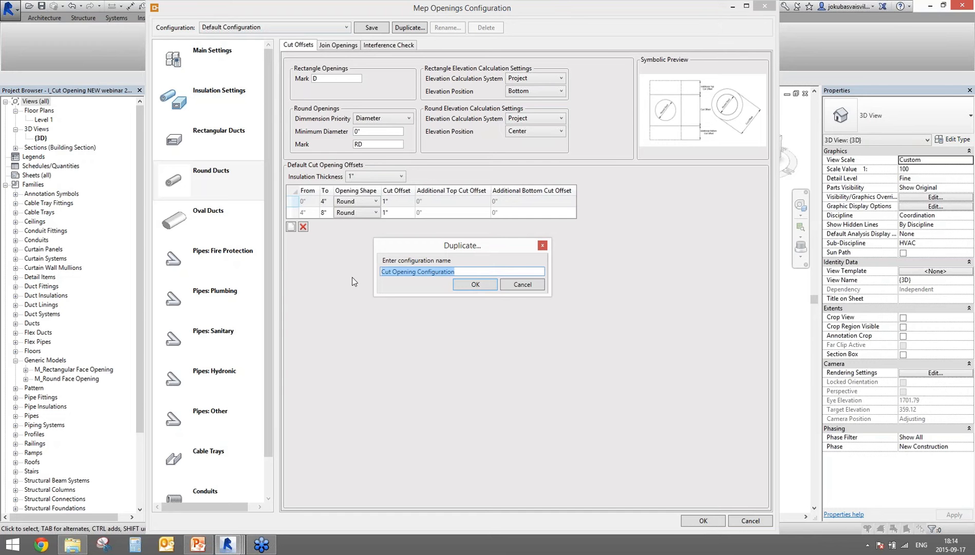
pyautogui.write('ABC')
pyautogui.doubleClick(405, 276)
pyautogui.click(472, 285)
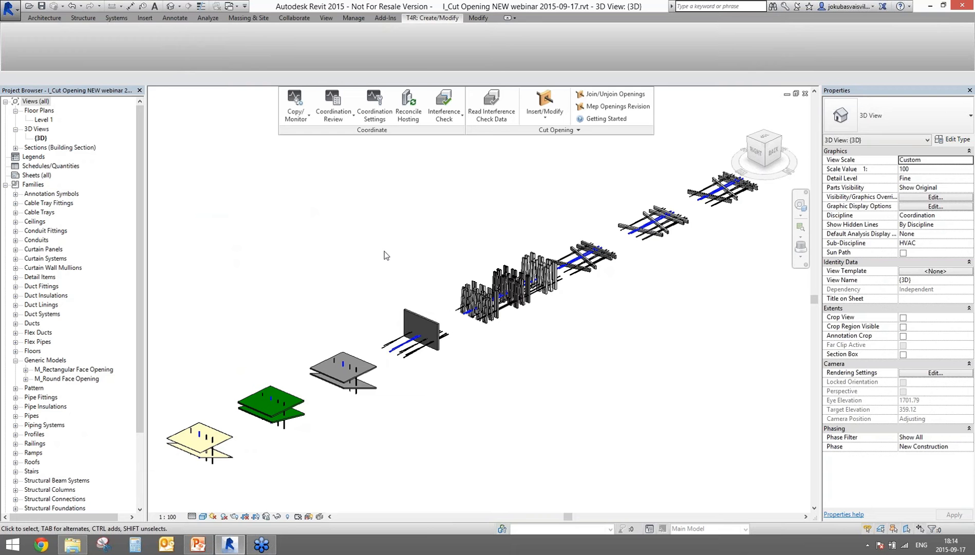
# Step: Launch Read Interference Check Data from the Interference Check dropdown
pyautogui.click(439, 101)
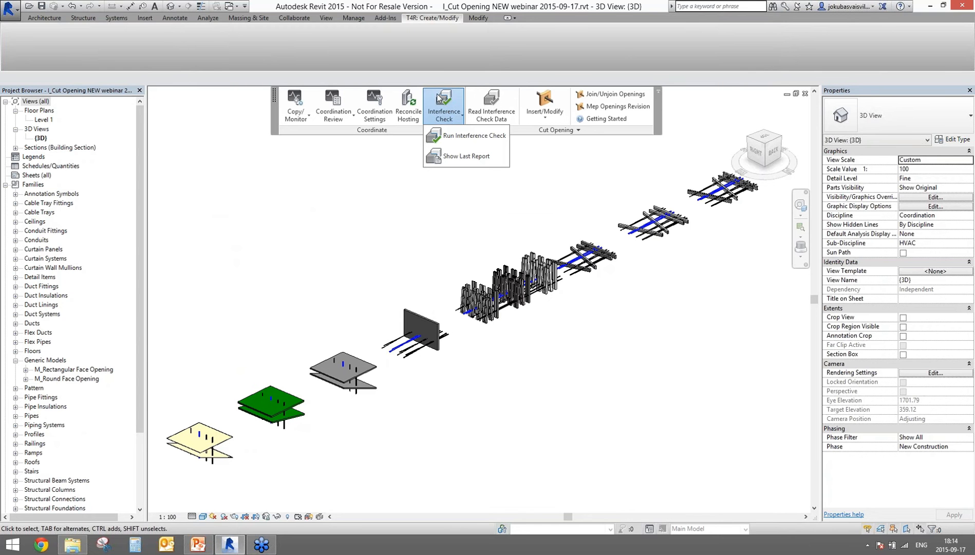
pyautogui.click(491, 115)
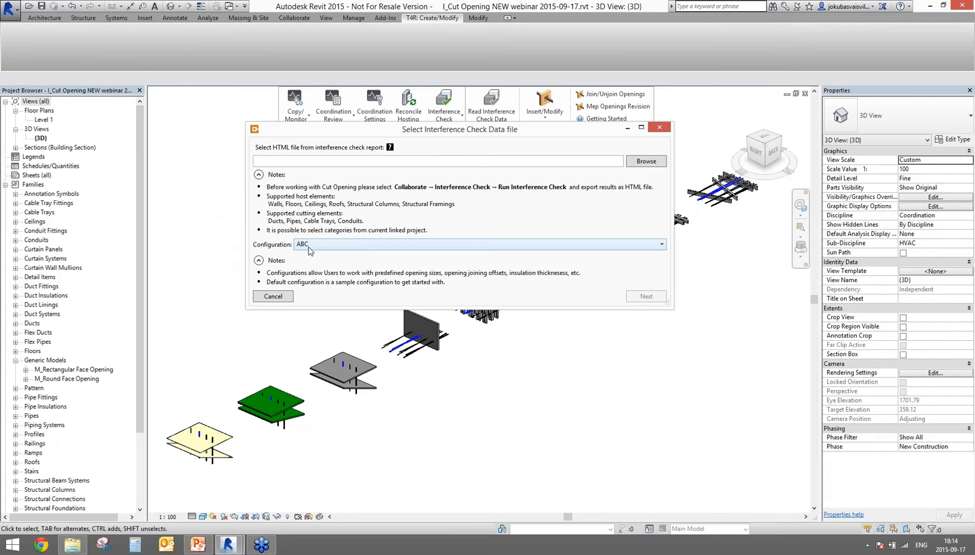
# Step: Load the report 'I_Cut Opening NEW webinar 2015-09-17.html', viewing files as medium icons
pyautogui.click(636, 163)
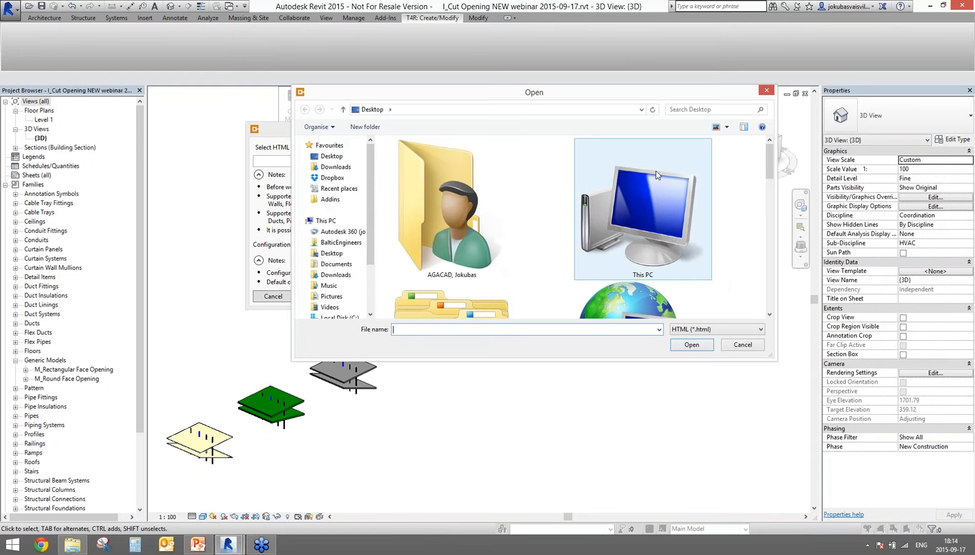
pyautogui.click(726, 126)
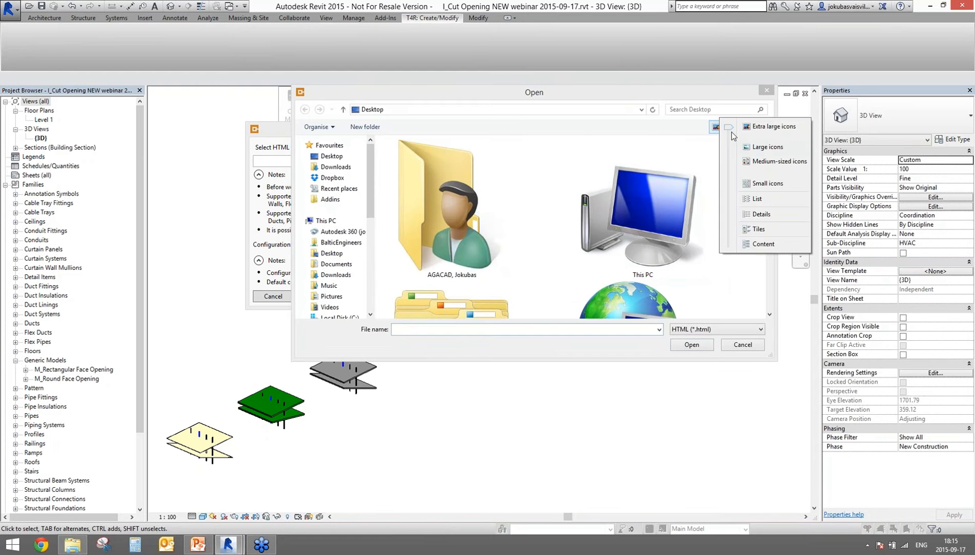
pyautogui.moveTo(732, 134); pyautogui.dragTo(736, 170)
pyautogui.click(667, 172)
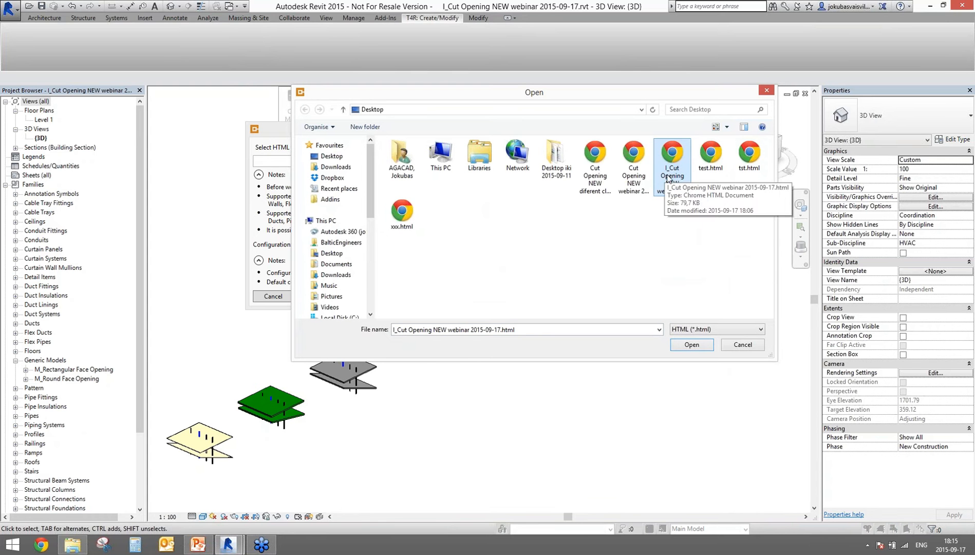
pyautogui.click(691, 343)
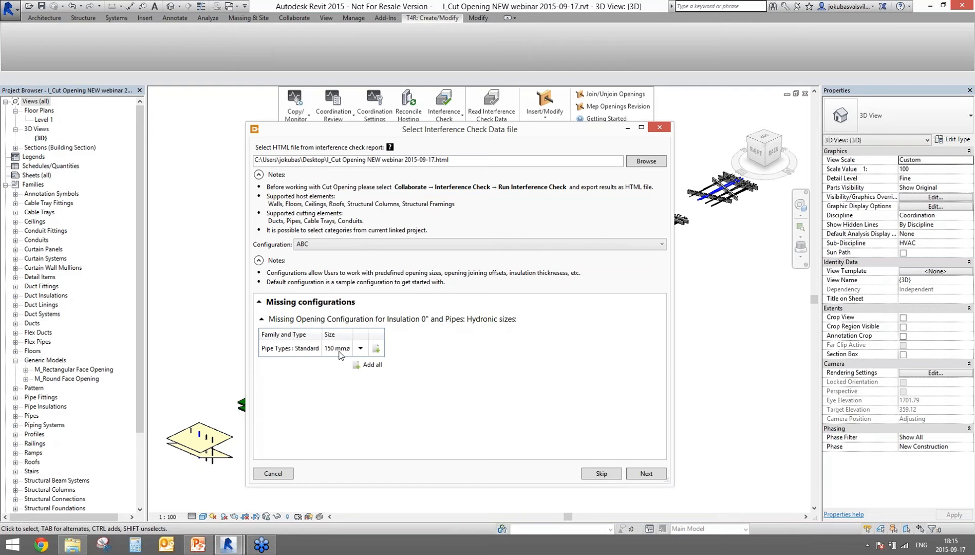
# Step: Preview the hydronic pipe elements lacking a configuration (1121888, 1122698, 1124452) in the model
pyautogui.click(360, 349)
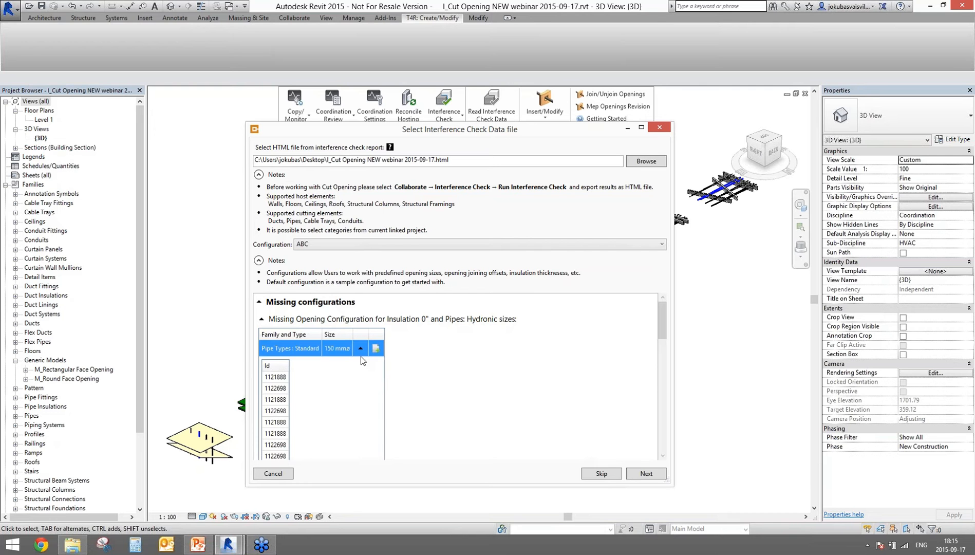
pyautogui.scroll(-6, 350, 369)
pyautogui.scroll(6, 299, 354)
pyautogui.click(281, 380)
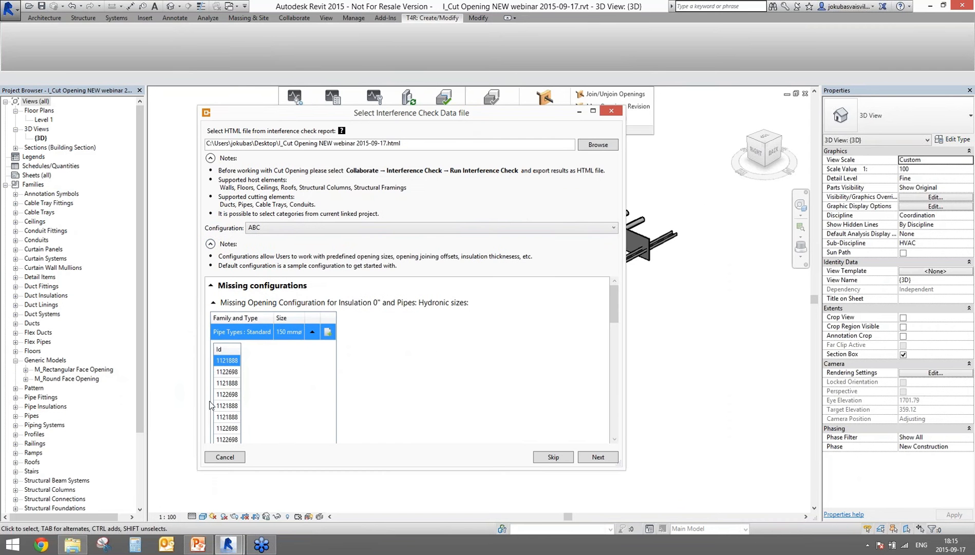
pyautogui.click(227, 373)
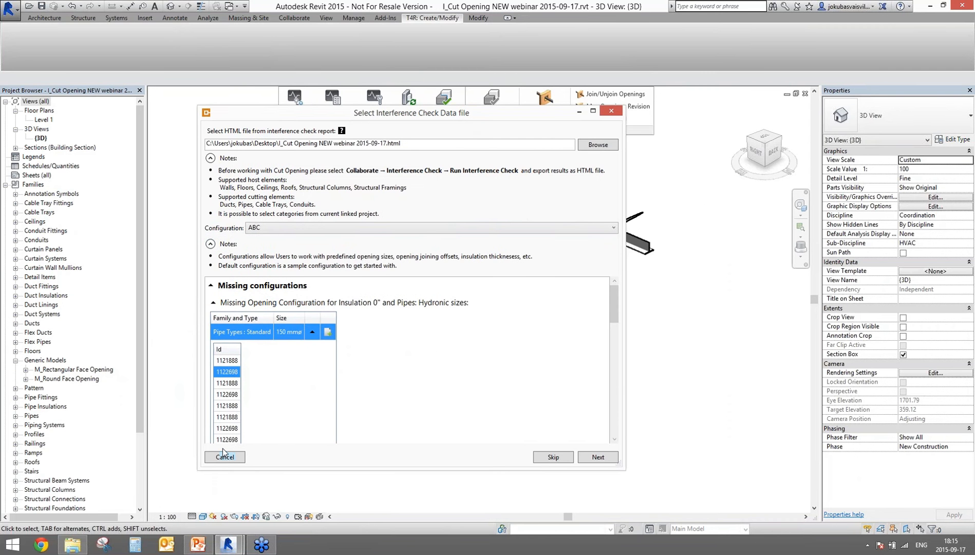
pyautogui.click(227, 430)
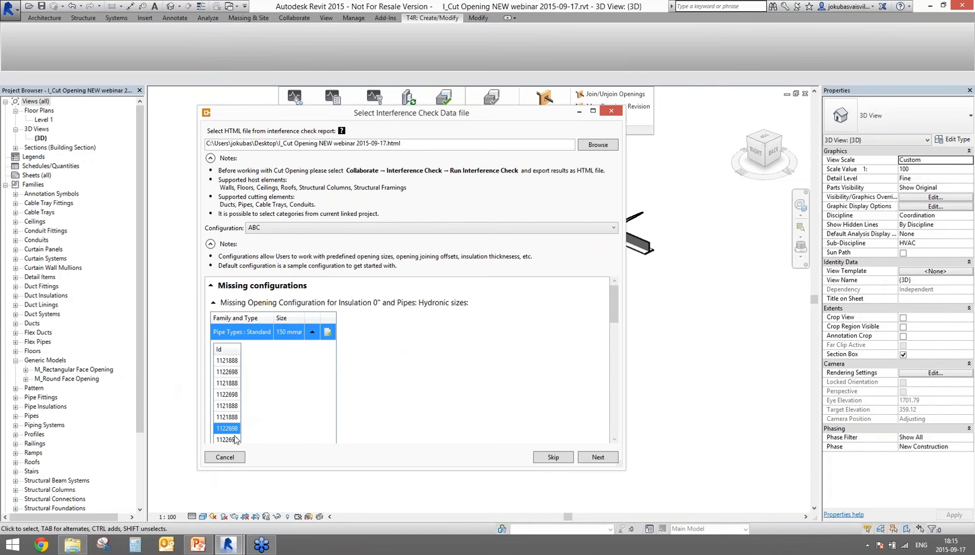
pyautogui.scroll(-4, 248, 410)
pyautogui.click(229, 418)
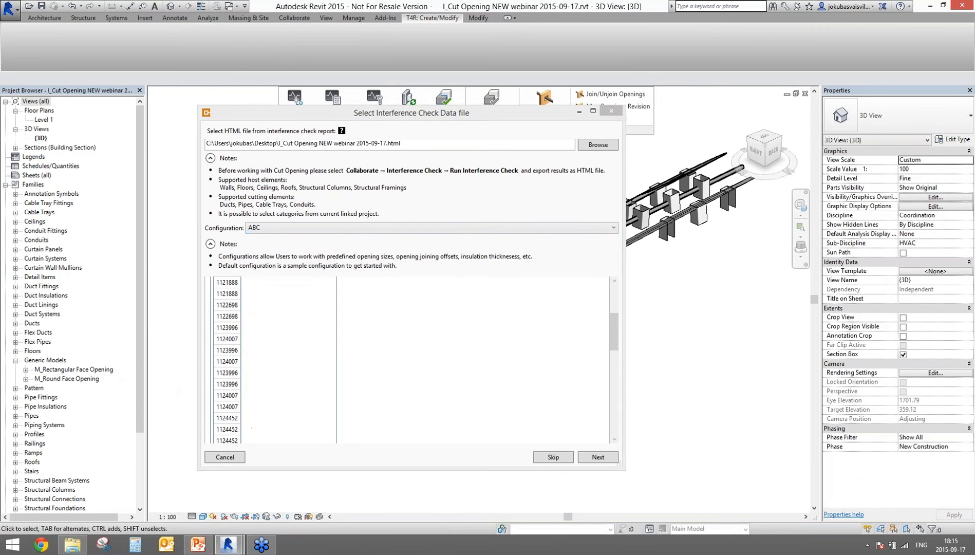
pyautogui.moveTo(509, 118); pyautogui.dragTo(534, 94)
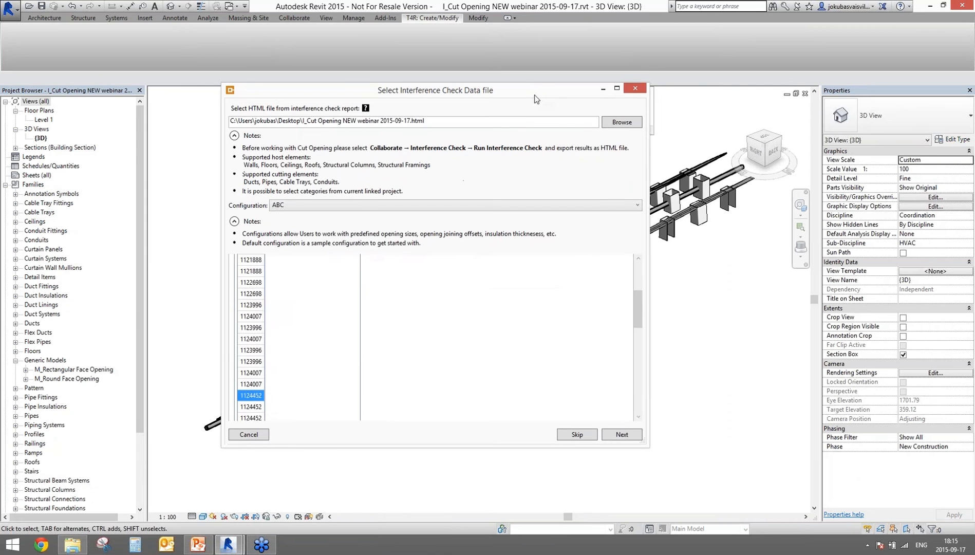
pyautogui.scroll(5, 341, 357)
# Step: Add all missing 150 mm hydronic pipe settings to the ABC configuration
pyautogui.click(336, 310)
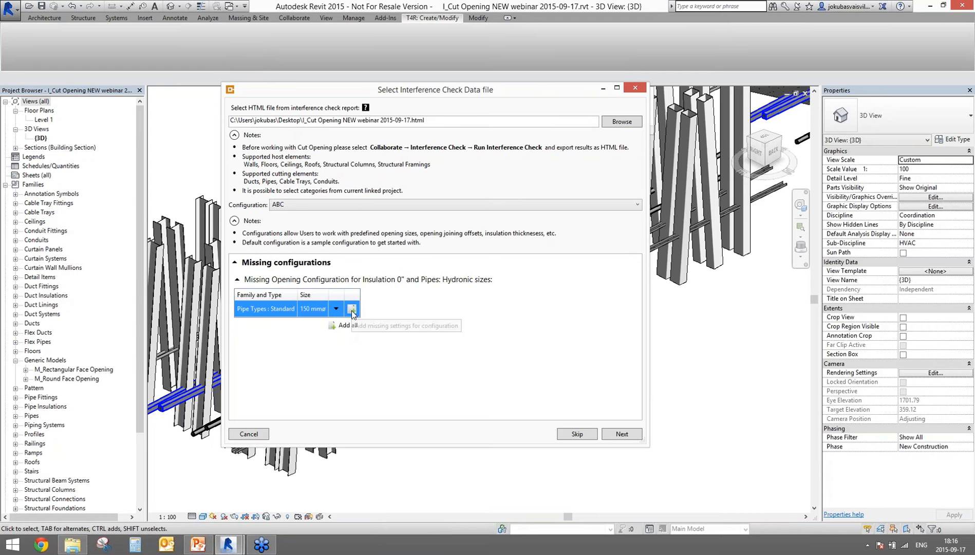
pyautogui.click(353, 327)
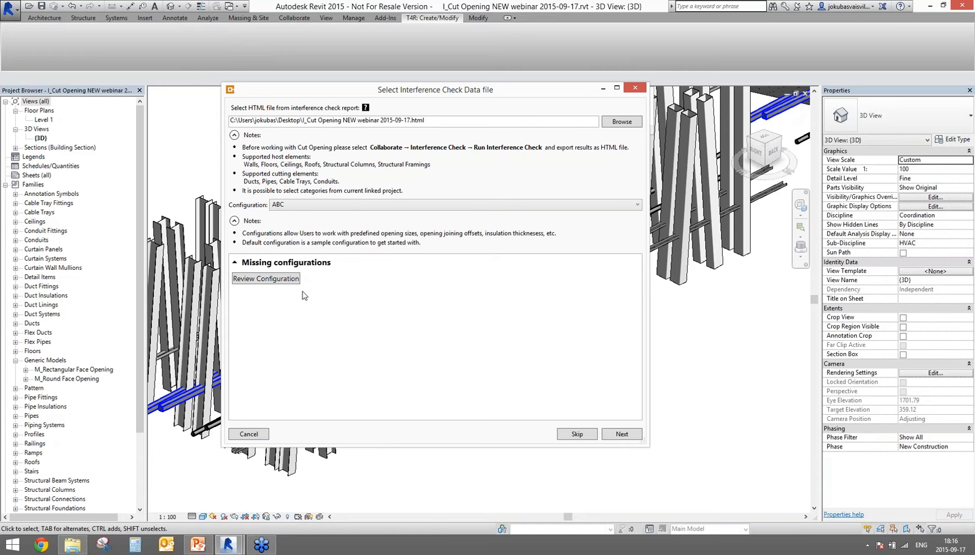
pyautogui.click(275, 282)
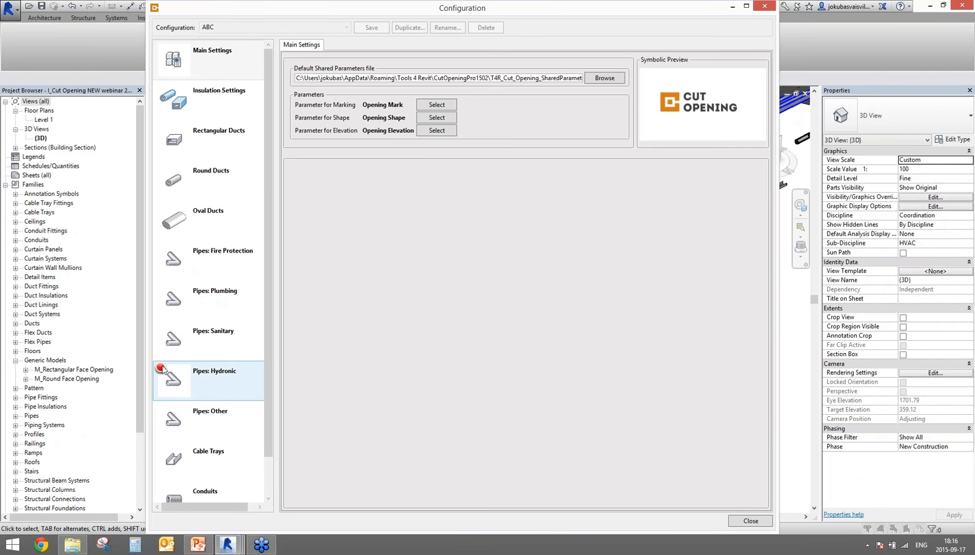
# Step: Set the Pipes: Hydronic 4"–8" row's cut offset to 2", review Join Openings and Interference Check tabs, then close
pyautogui.click(193, 385)
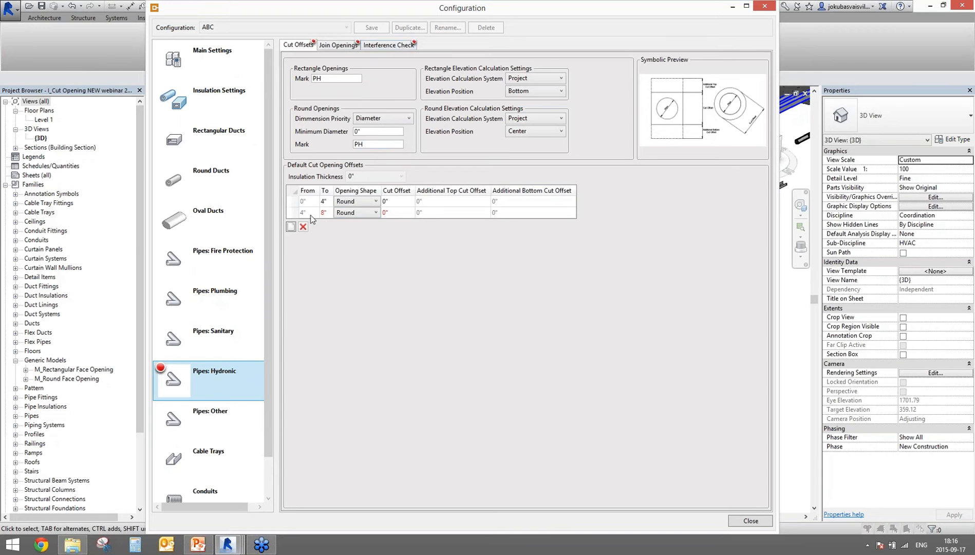
pyautogui.moveTo(331, 213); pyautogui.dragTo(310, 213)
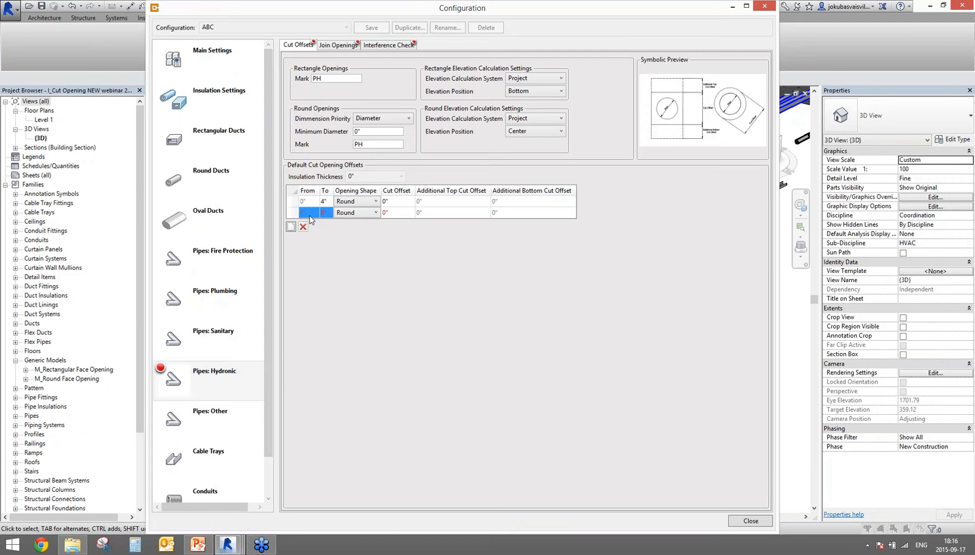
pyautogui.click(396, 214)
pyautogui.write('2')
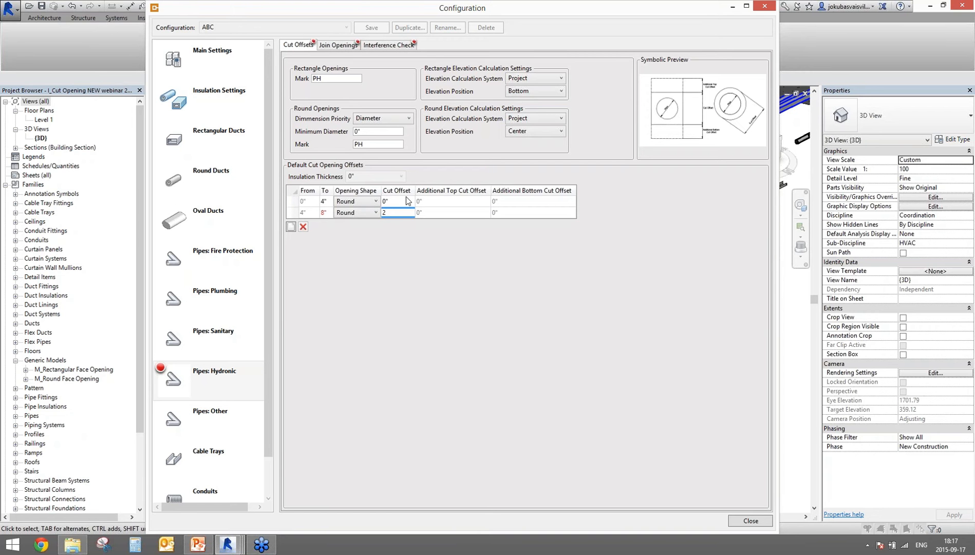
pyautogui.click(335, 45)
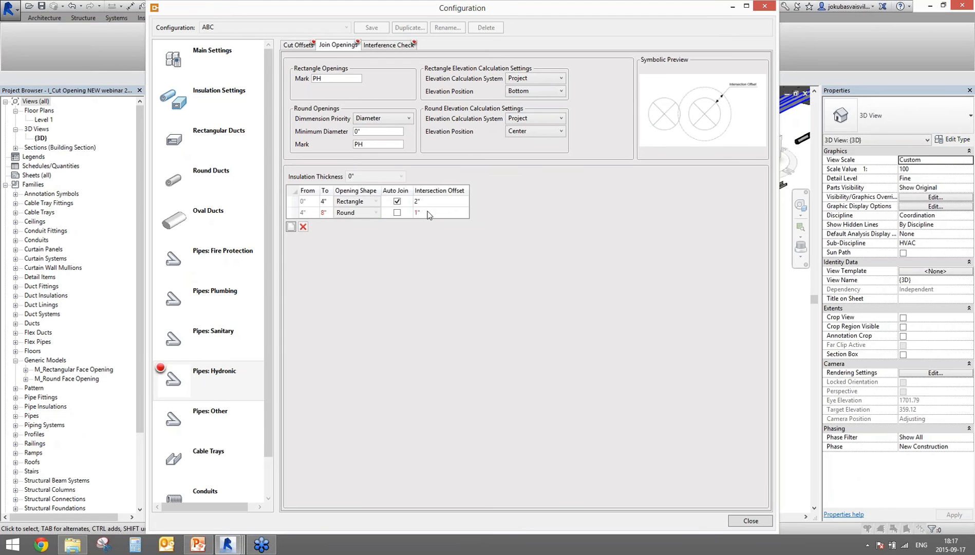
pyautogui.click(388, 45)
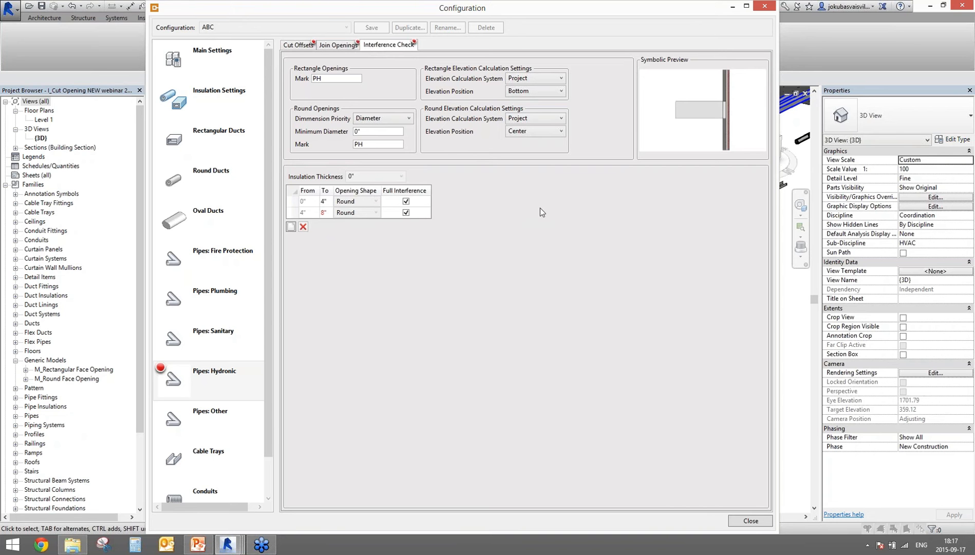
pyautogui.click(754, 524)
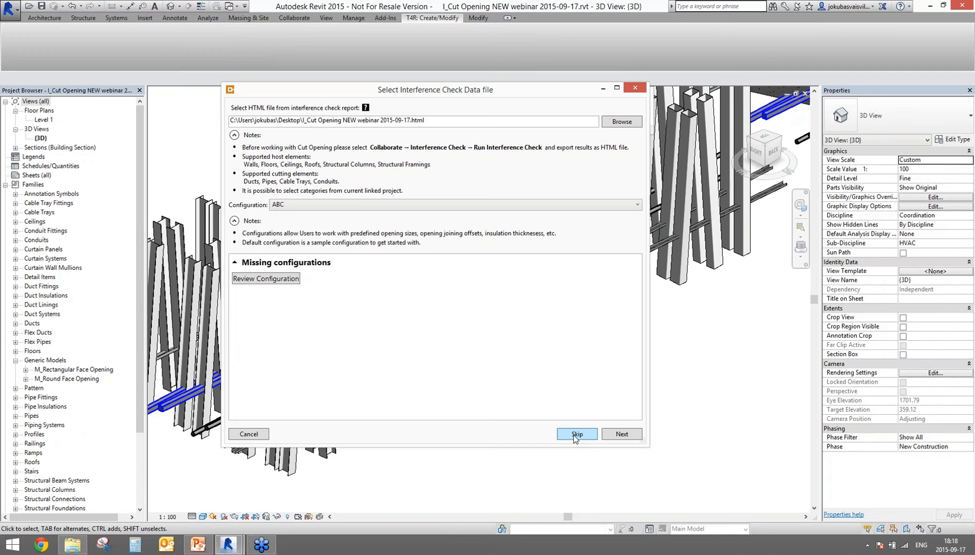
# Step: Skip the missing configurations and maximize the Read Interference Check Data window
pyautogui.click(622, 434)
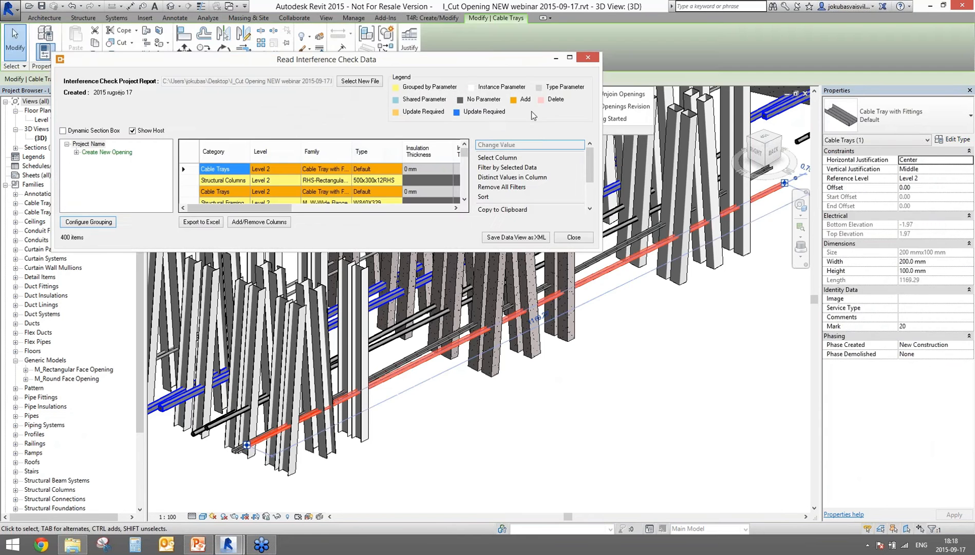
pyautogui.click(570, 57)
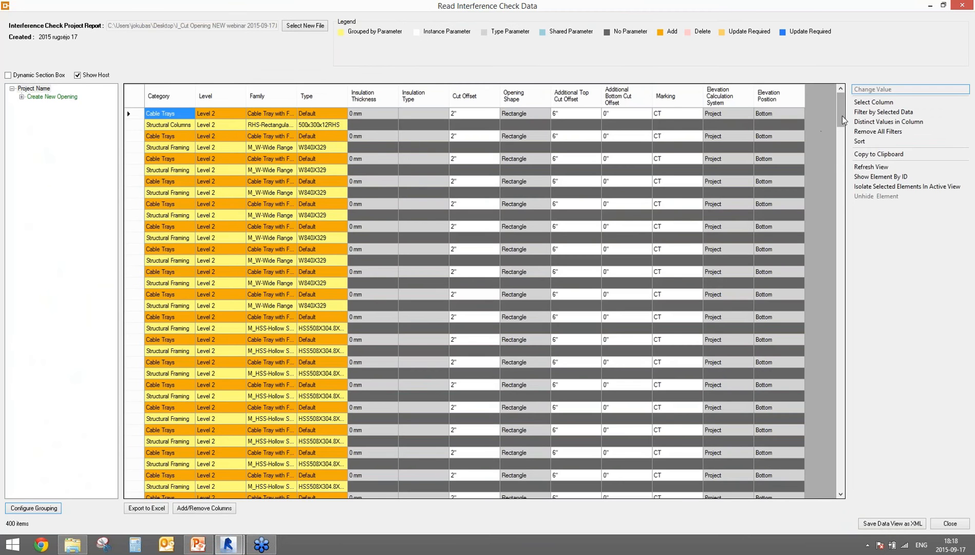
pyautogui.moveTo(842, 120)
pyautogui.mouseDown()
pyautogui.moveTo(841, 396)
pyautogui.moveTo(817, 362)
pyautogui.moveTo(846, 108)
pyautogui.mouseUp()
# Step: Add Marking from Selected Parameters to the data grouping
pyautogui.click(33, 508)
pyautogui.moveTo(111, 253); pyautogui.dragTo(163, 105)
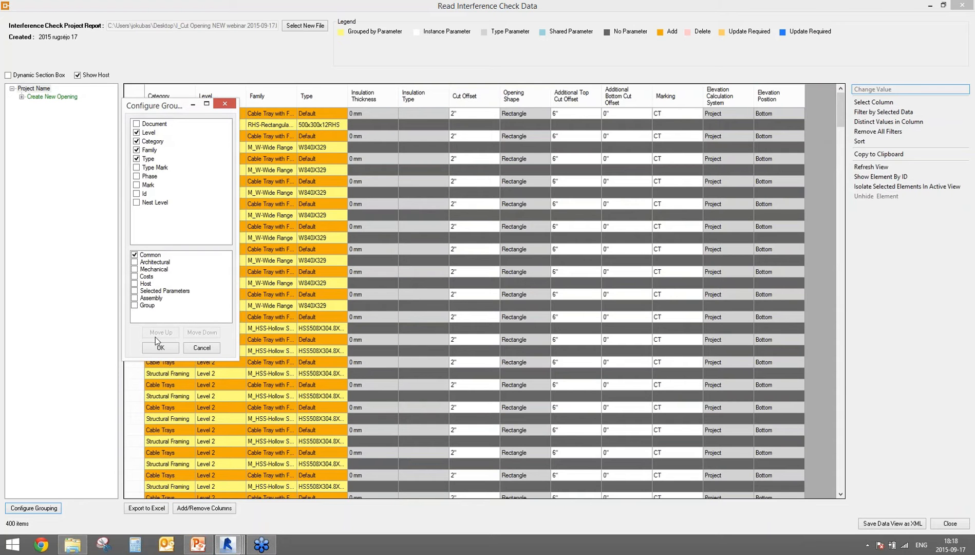
pyautogui.click(134, 291)
pyautogui.moveTo(227, 204); pyautogui.dragTo(227, 232)
pyautogui.click(143, 222)
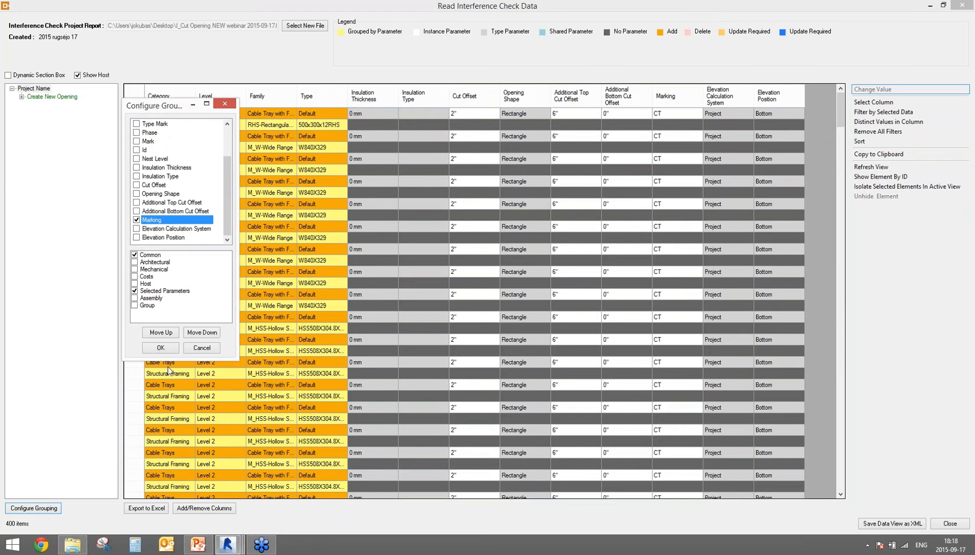
pyautogui.click(161, 347)
# Step: Expand Create New Opening > Level 2 > Cable Trays > Default down to the CT openings
pyautogui.click(21, 97)
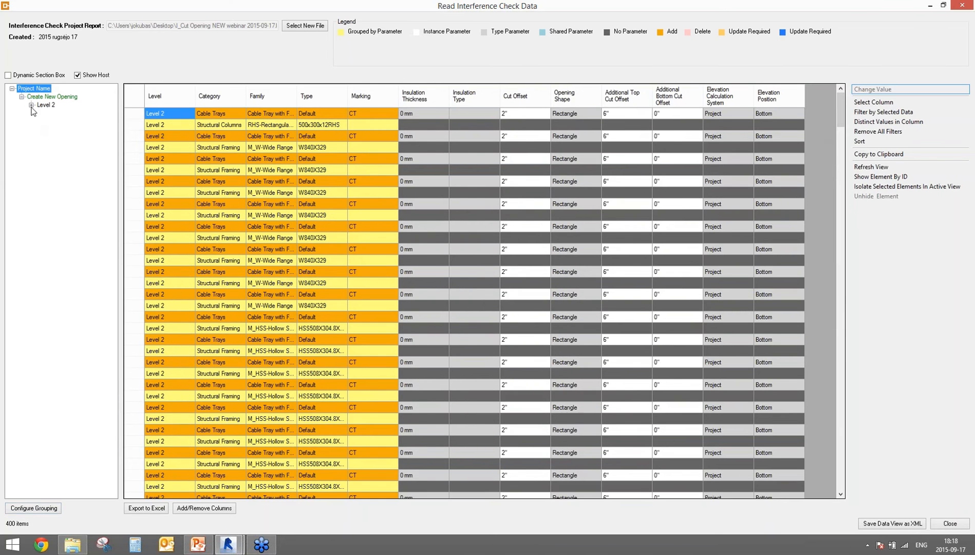
pyautogui.click(32, 105)
pyautogui.click(40, 113)
pyautogui.click(50, 121)
pyautogui.click(60, 130)
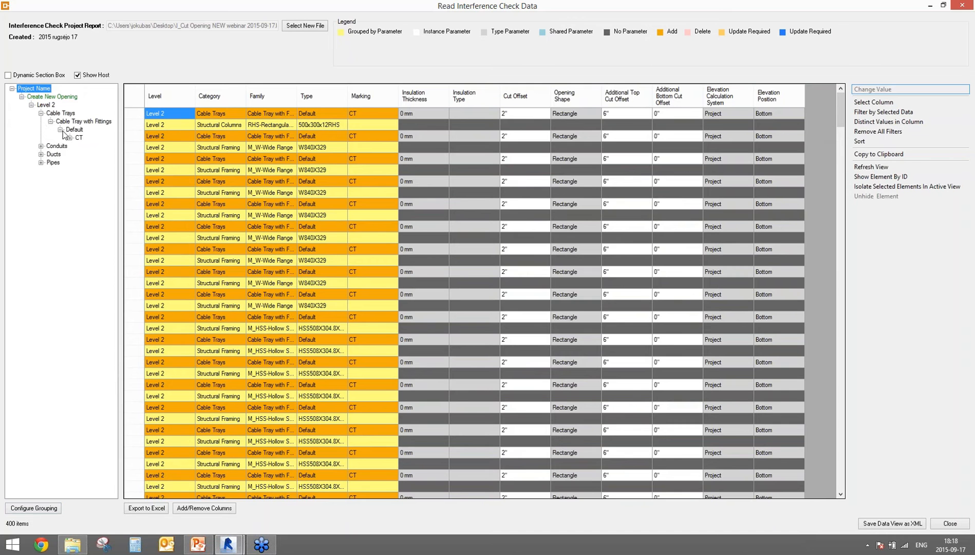
pyautogui.click(70, 138)
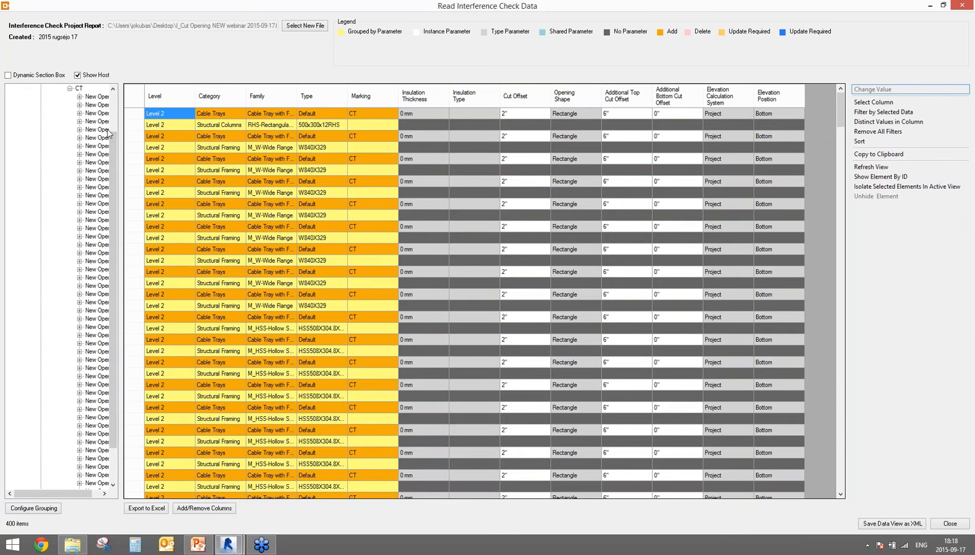
pyautogui.moveTo(114, 164); pyautogui.dragTo(116, 122)
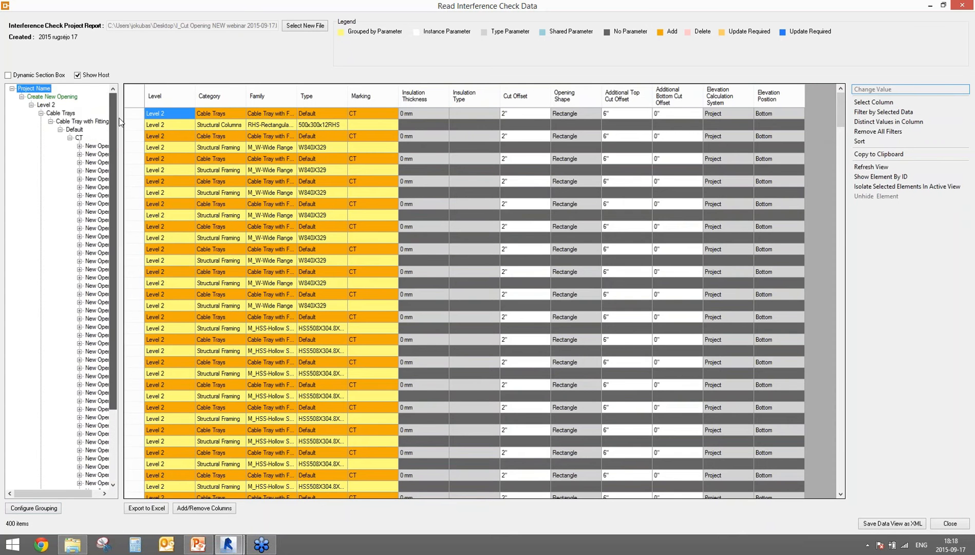
pyautogui.click(47, 98)
pyautogui.click(37, 90)
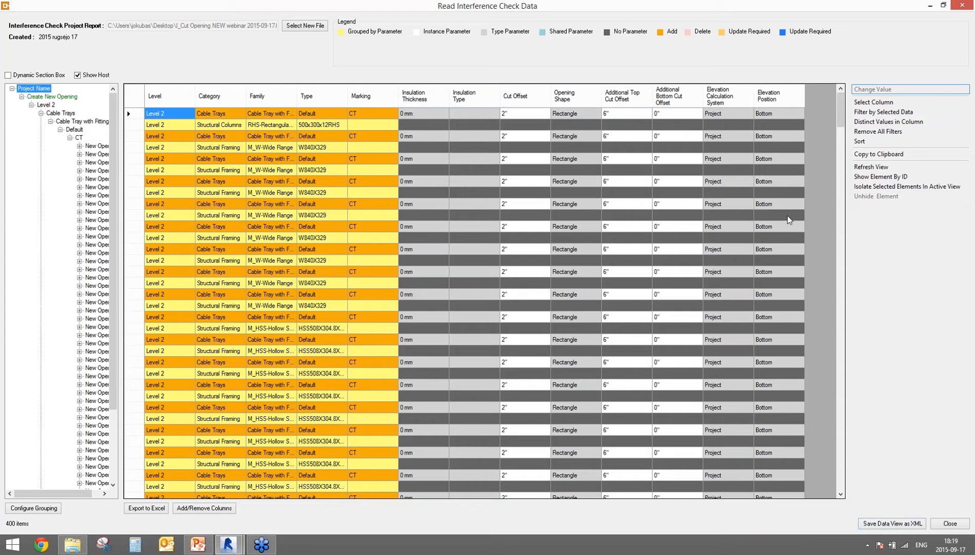
# Step: Save the data view as IXML.xml on the Desktop, close the data window, and return to Revit
pyautogui.click(889, 524)
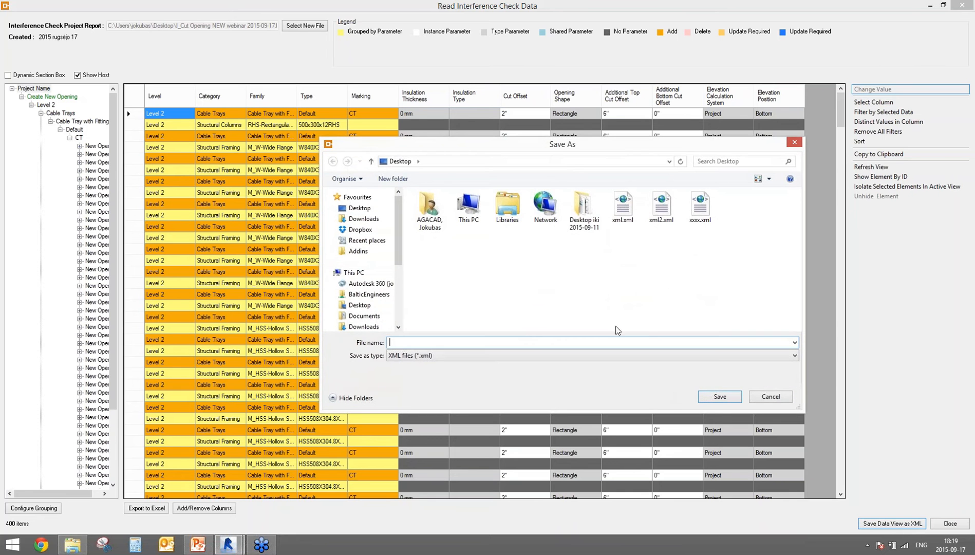
pyautogui.write('IXML')
pyautogui.click(724, 398)
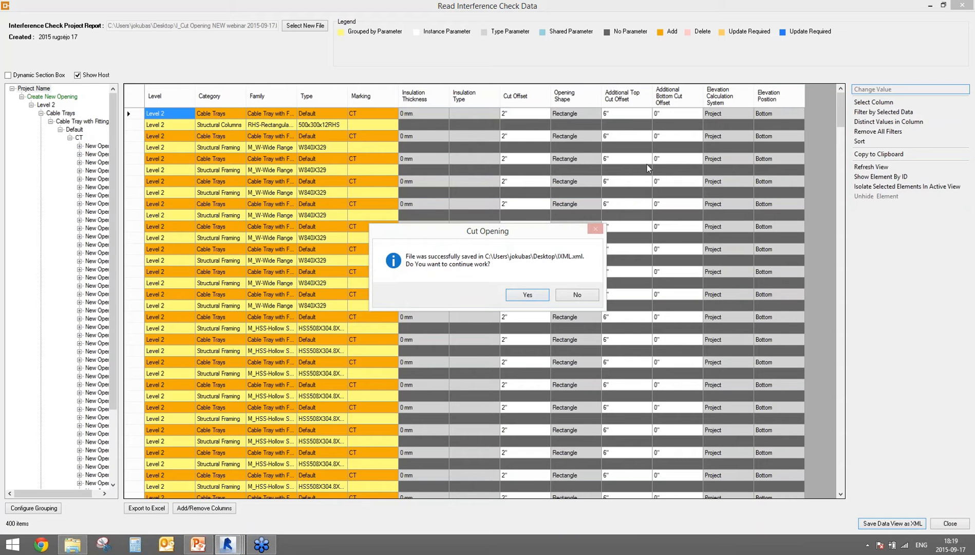
pyautogui.click(584, 300)
pyautogui.click(228, 544)
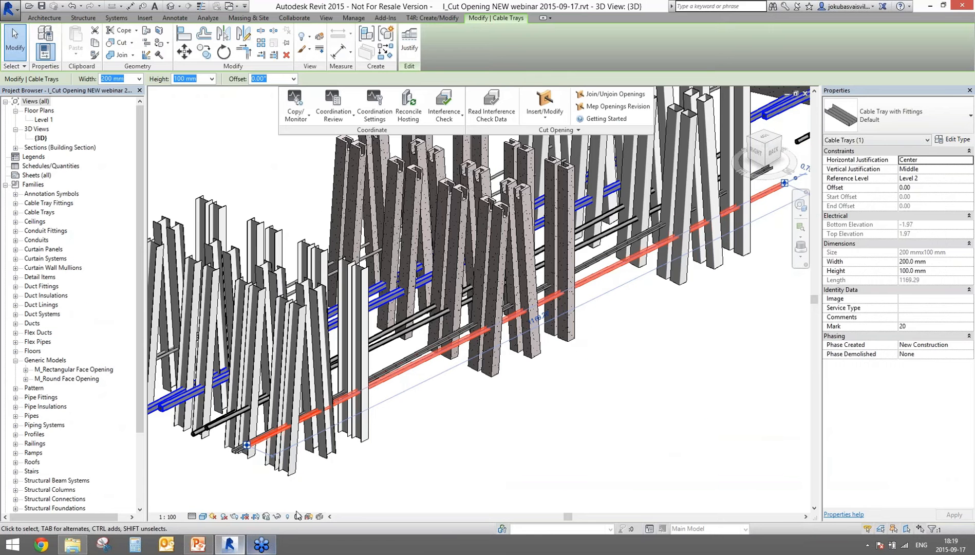
# Step: Deselect the cable tray and load IXML.xml into Insert/Modify MEP Openings
pyautogui.click(534, 437)
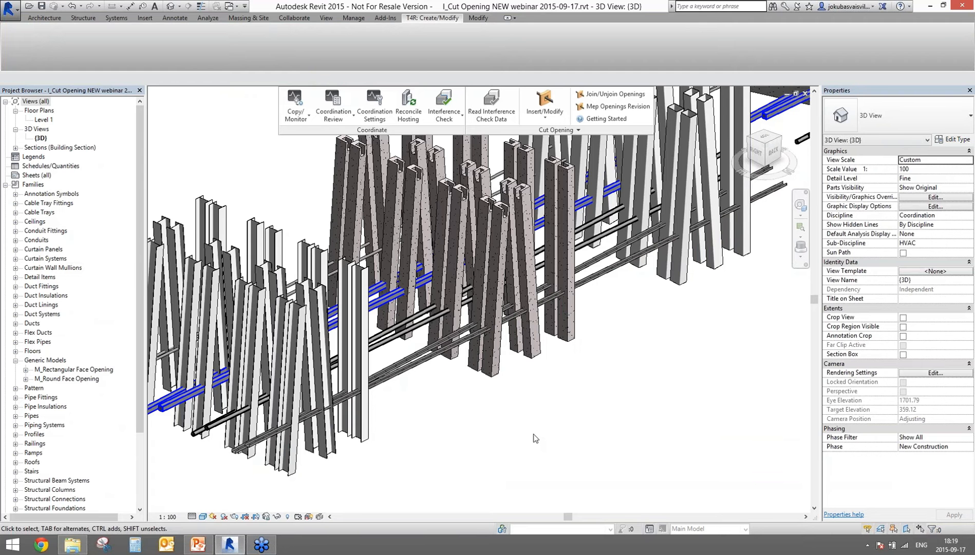
pyautogui.click(544, 110)
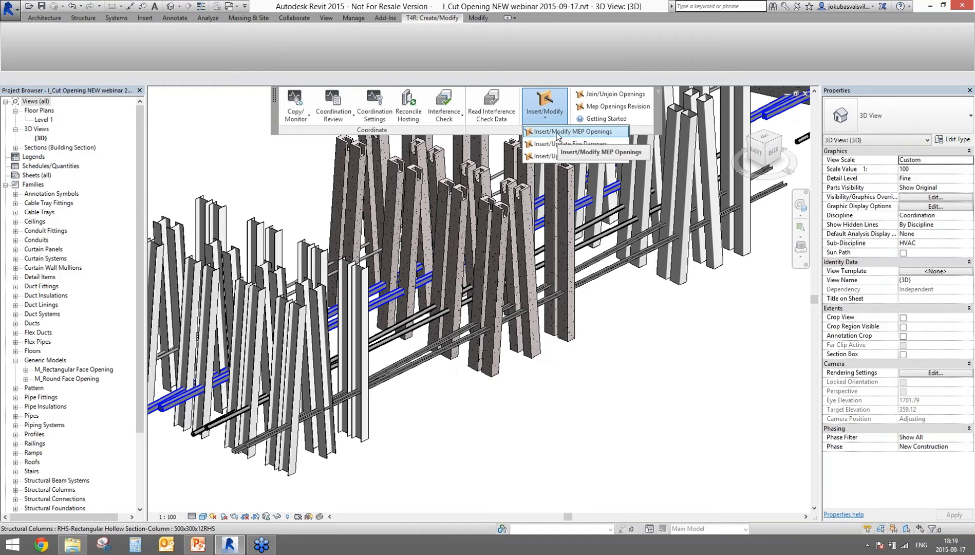
pyautogui.click(557, 132)
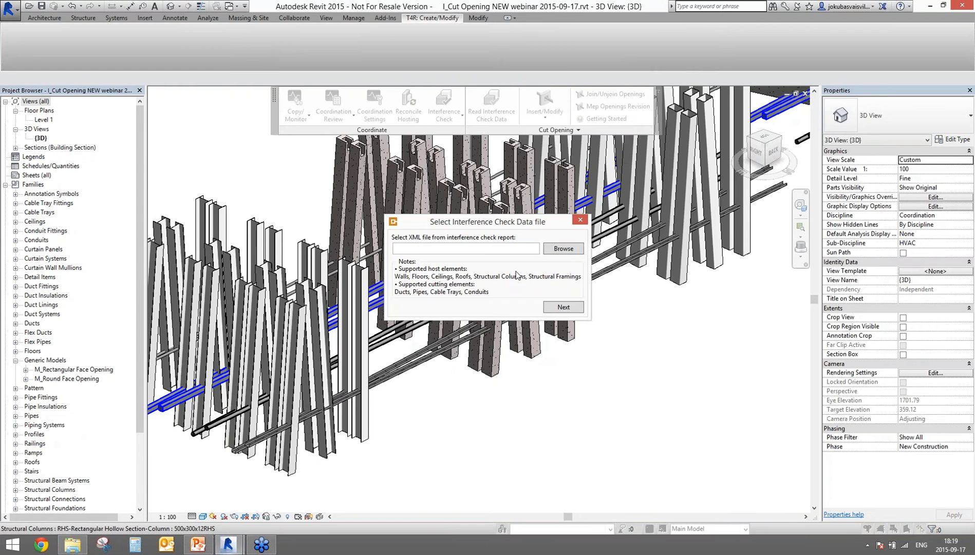
pyautogui.click(554, 250)
pyautogui.click(638, 211)
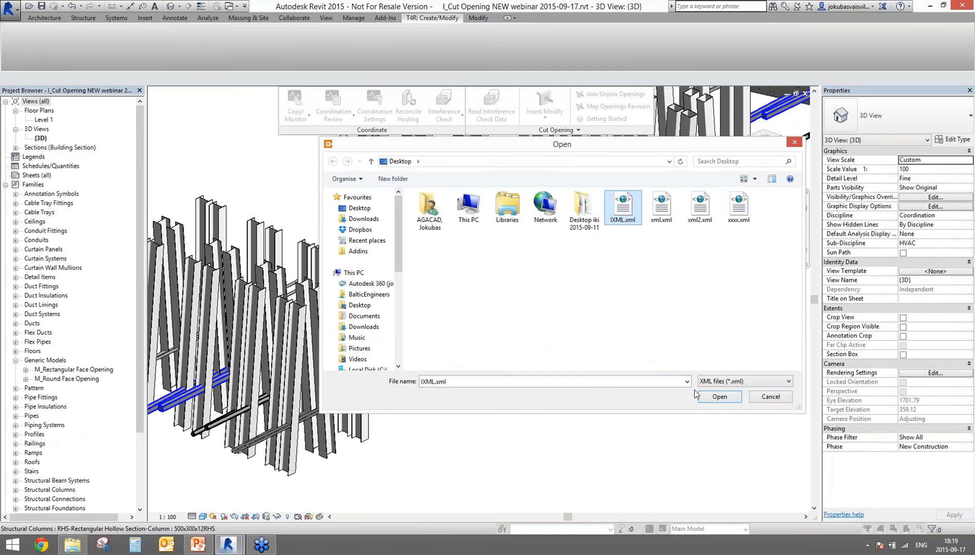
pyautogui.click(714, 397)
pyautogui.click(557, 315)
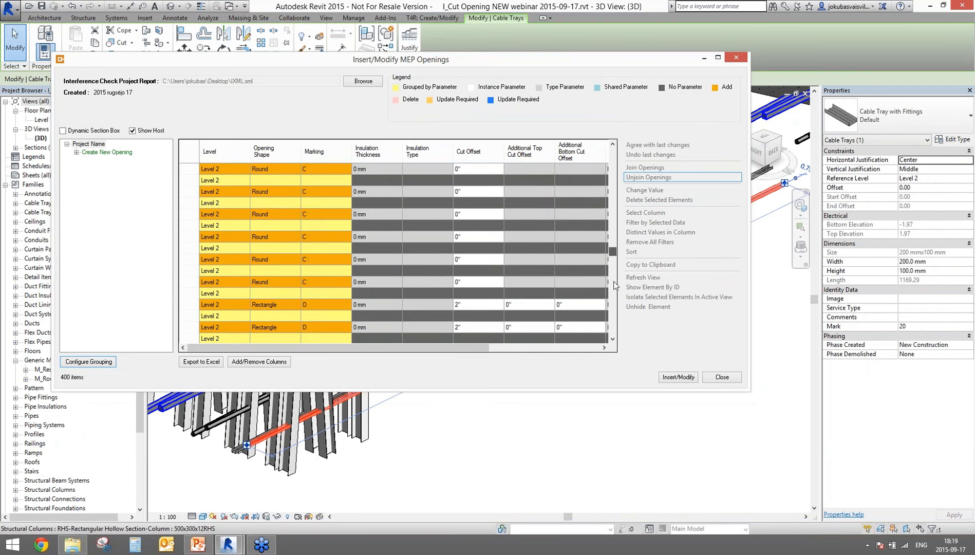
# Step: Pan and zoom the 3D view onto the green roof slab's openings around the vertical pipes
pyautogui.scroll(-5, 619, 158)
pyautogui.scroll(5, 642, 152)
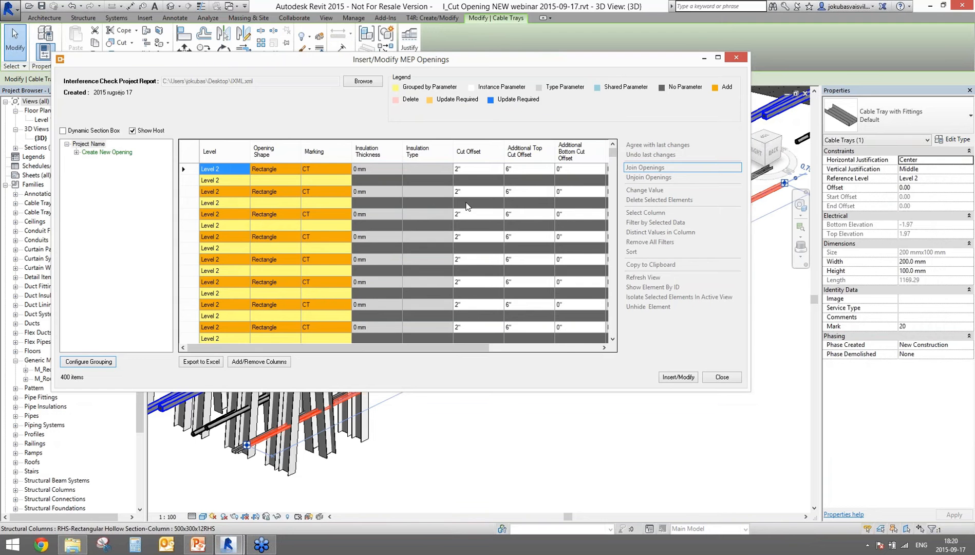
pyautogui.click(678, 376)
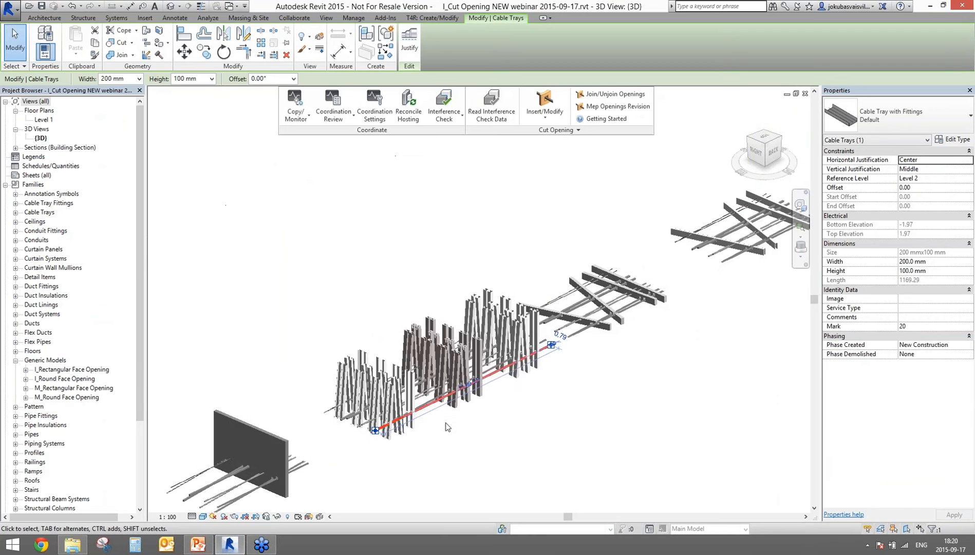
pyautogui.moveTo(452, 430); pyautogui.dragTo(644, 282, button='middle')
pyautogui.scroll(8, 310, 328)
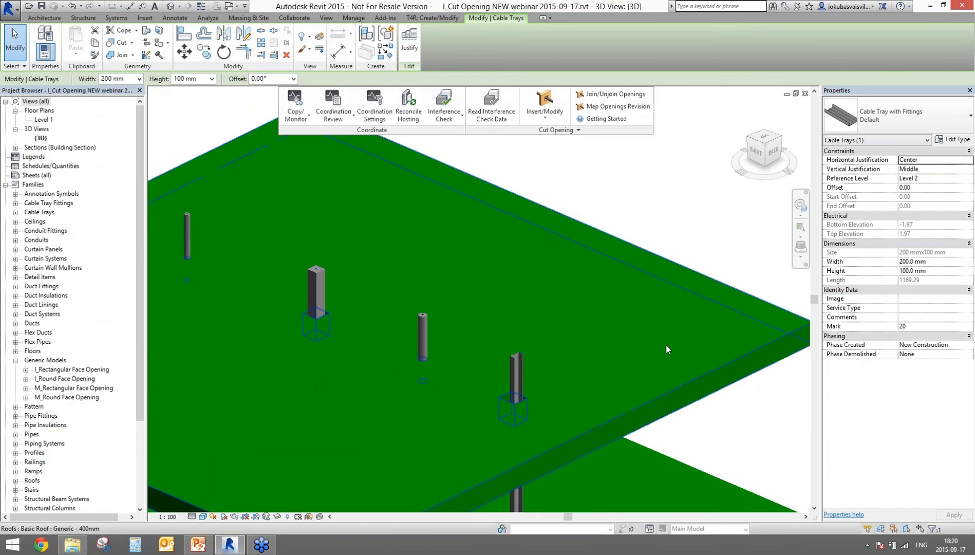
# Step: Zoom to the brick wall and select the rectangular opening around the cable tray to view its Properties
pyautogui.scroll(-4, 668, 349)
pyautogui.moveTo(669, 348); pyautogui.dragTo(608, 318, button='middle')
pyautogui.moveTo(609, 368); pyautogui.dragTo(225, 510, button='middle')
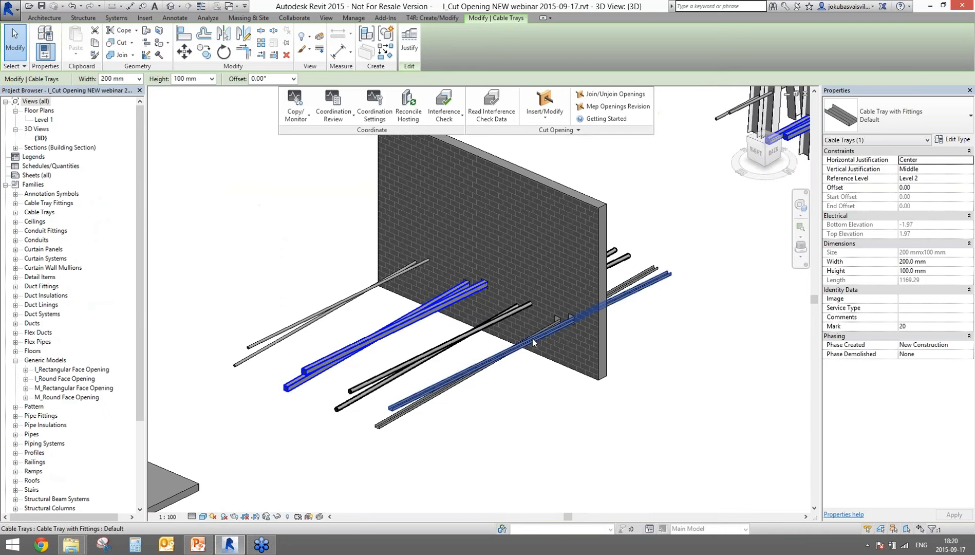
pyautogui.scroll(6, 490, 327)
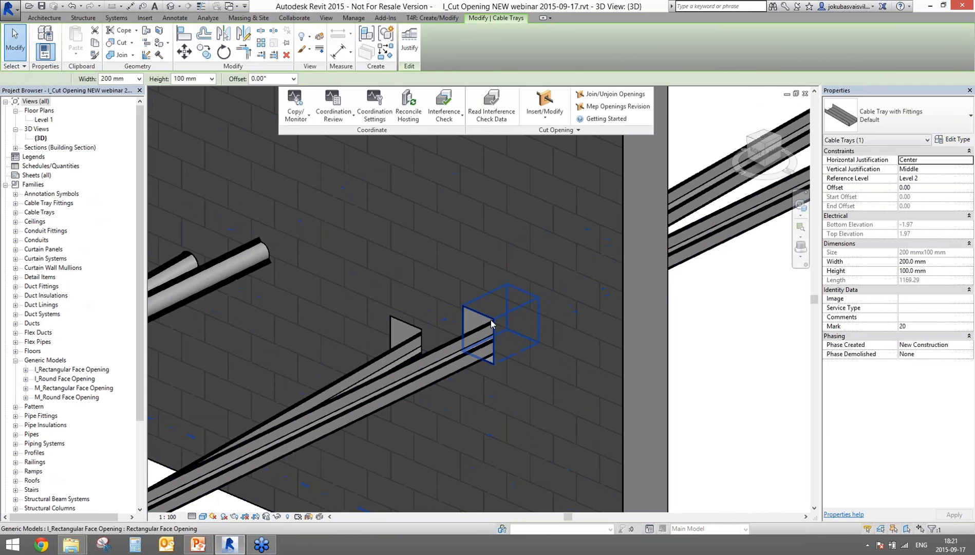
pyautogui.click(490, 319)
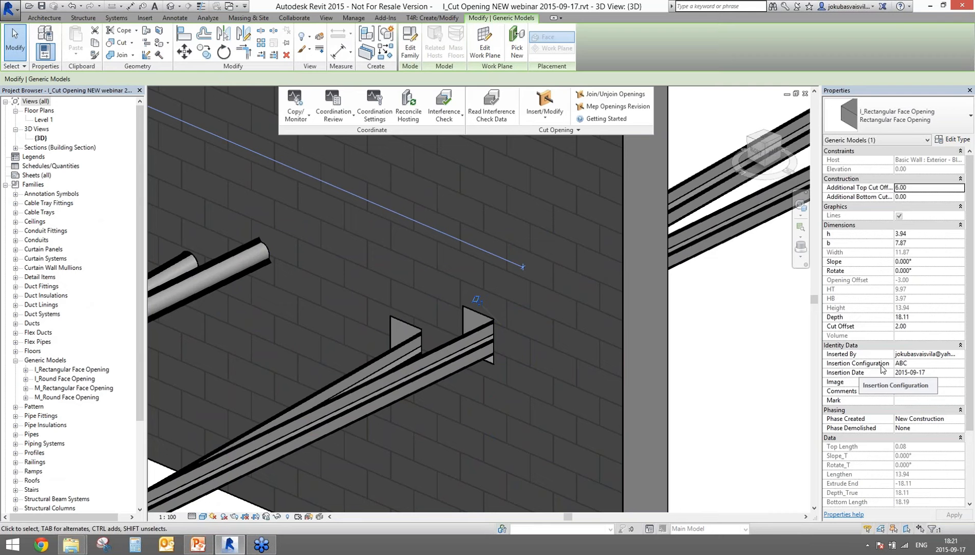
pyautogui.click(928, 373)
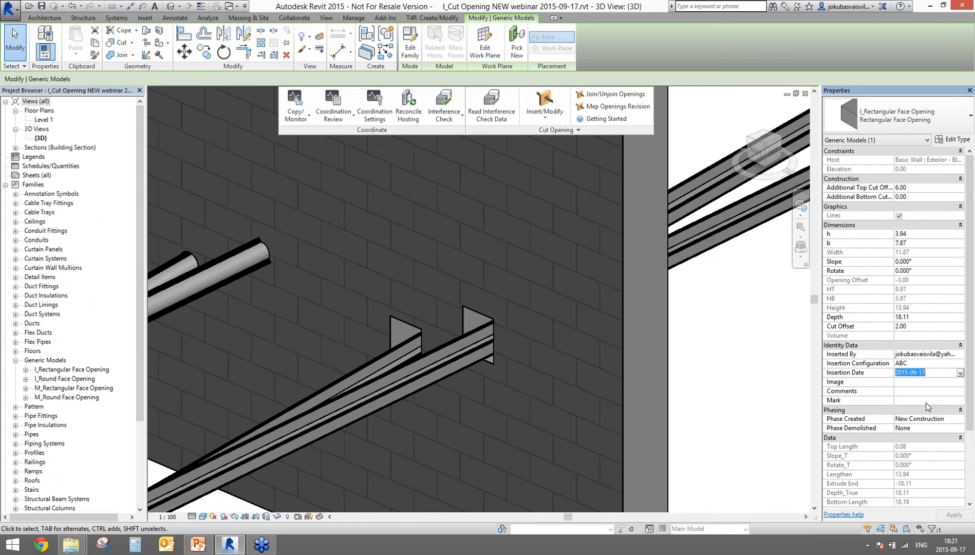
pyautogui.moveTo(969, 358); pyautogui.dragTo(974, 466)
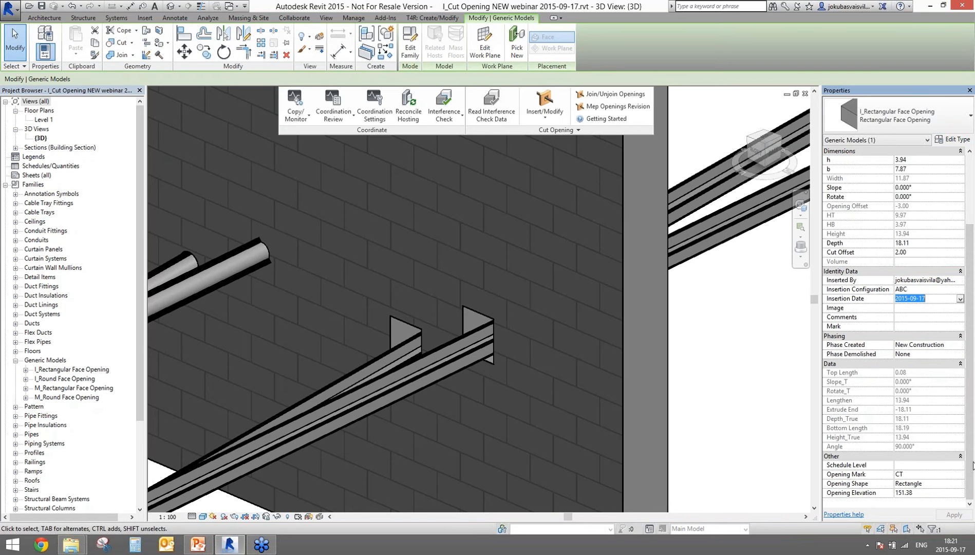
pyautogui.click(889, 474)
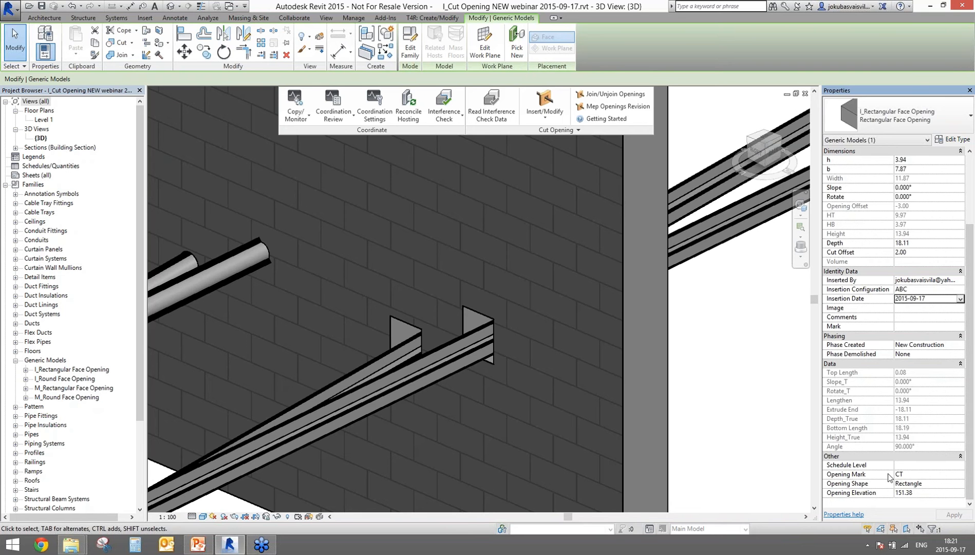
pyautogui.click(920, 474)
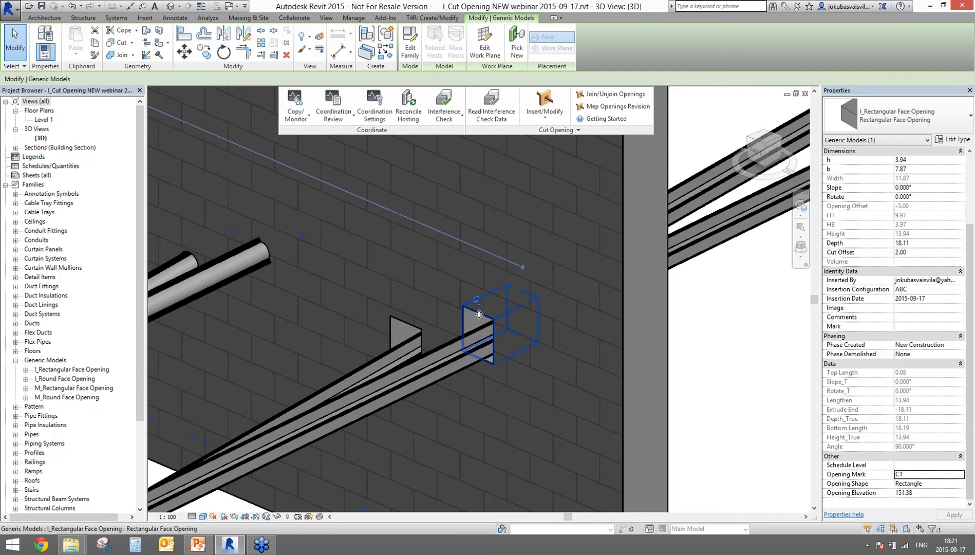
pyautogui.click(912, 475)
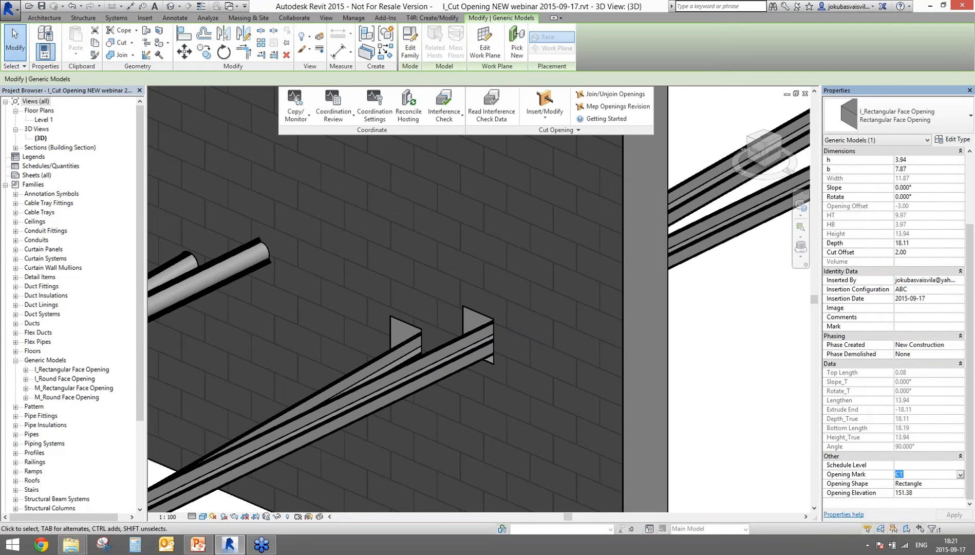
pyautogui.click(932, 494)
pyautogui.click(719, 435)
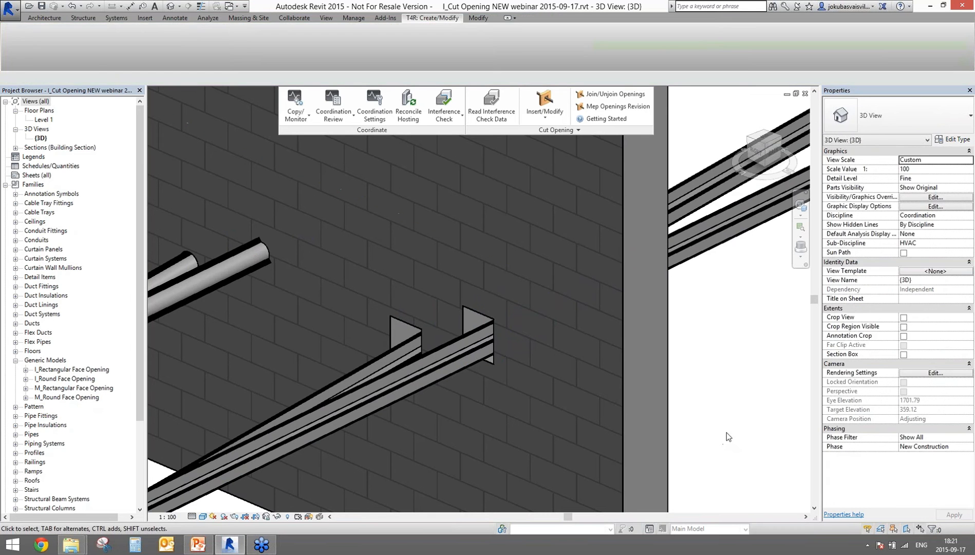
# Step: Pan and zoom out to frame the whole row of slabs, the brick wall and the pipe racks
pyautogui.scroll(-6, 727, 432)
pyautogui.moveTo(688, 328); pyautogui.dragTo(610, 401, button='middle')
pyautogui.moveTo(658, 339); pyautogui.dragTo(551, 298, button='middle')
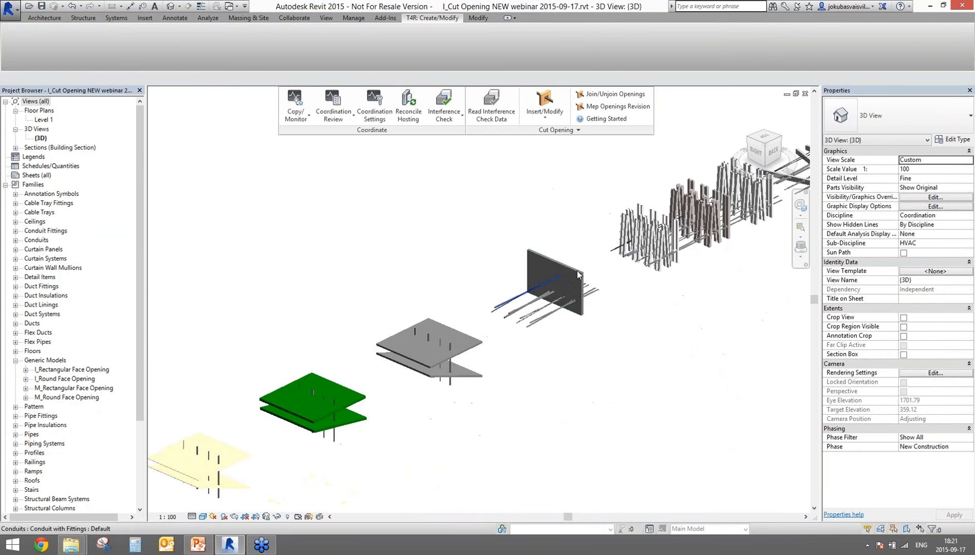
pyautogui.scroll(-1, 467, 429)
pyautogui.scroll(-1, 627, 443)
pyautogui.moveTo(627, 443); pyautogui.dragTo(497, 419, button='middle')
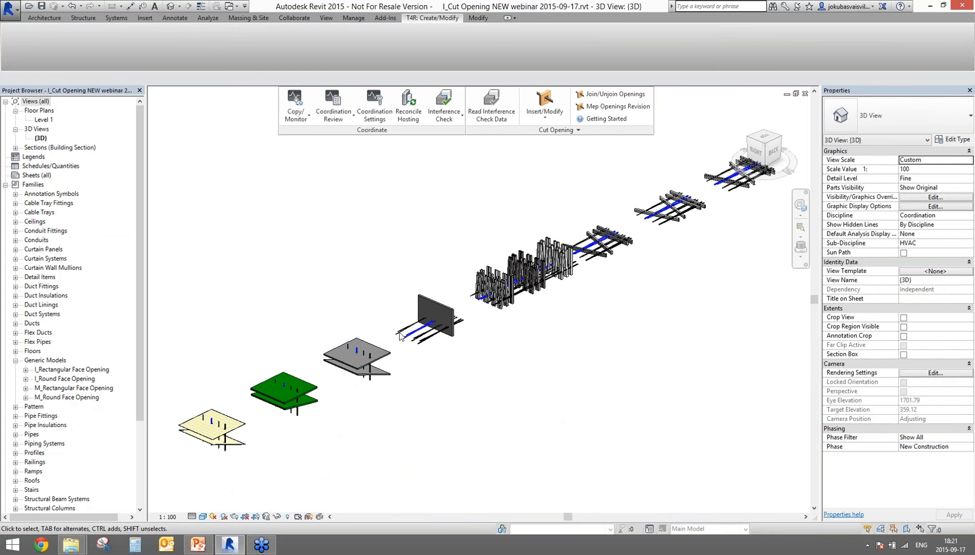
pyautogui.scroll(8, 397, 326)
pyautogui.scroll(-5, 617, 461)
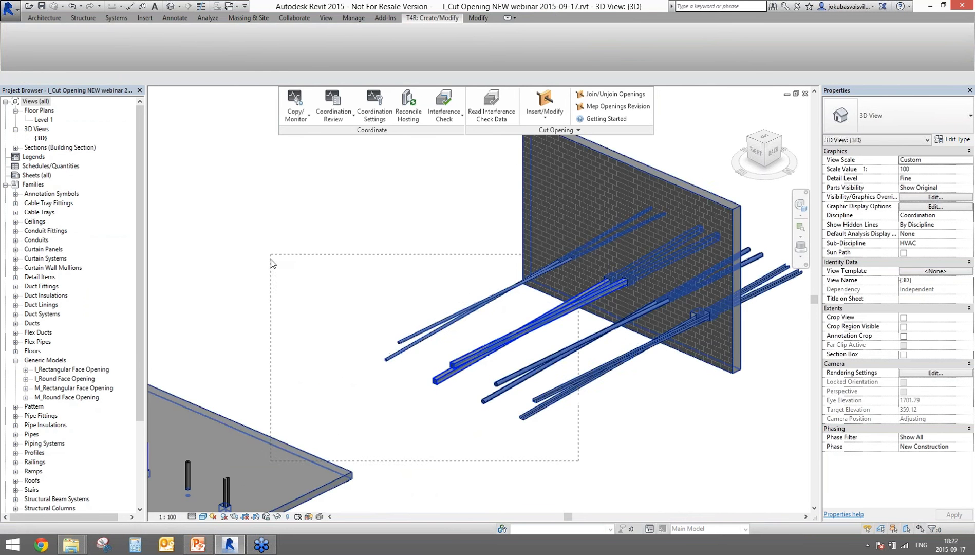
pyautogui.scroll(-4, 523, 414)
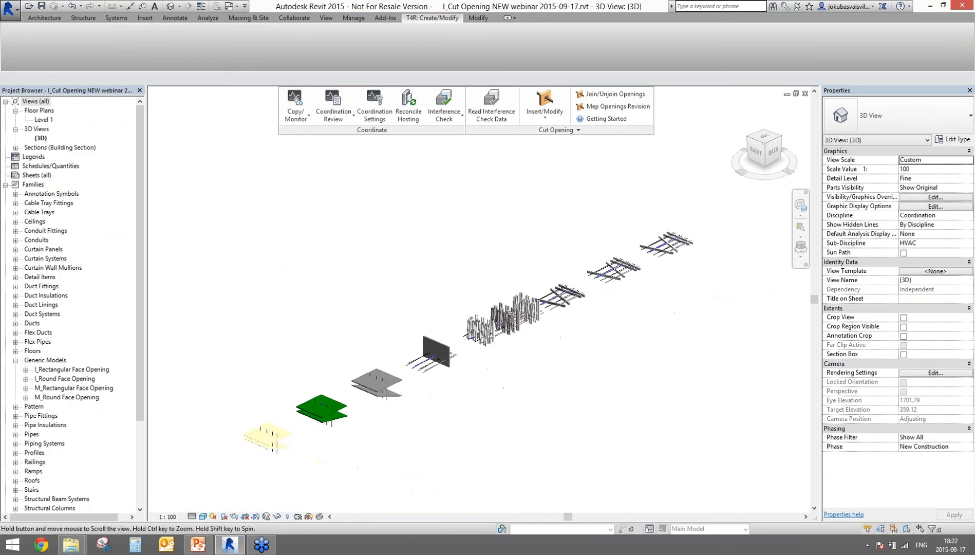
# Step: Close the webinar project without saving and select a pipe in the 1 - Mech plan
pyautogui.click(805, 94)
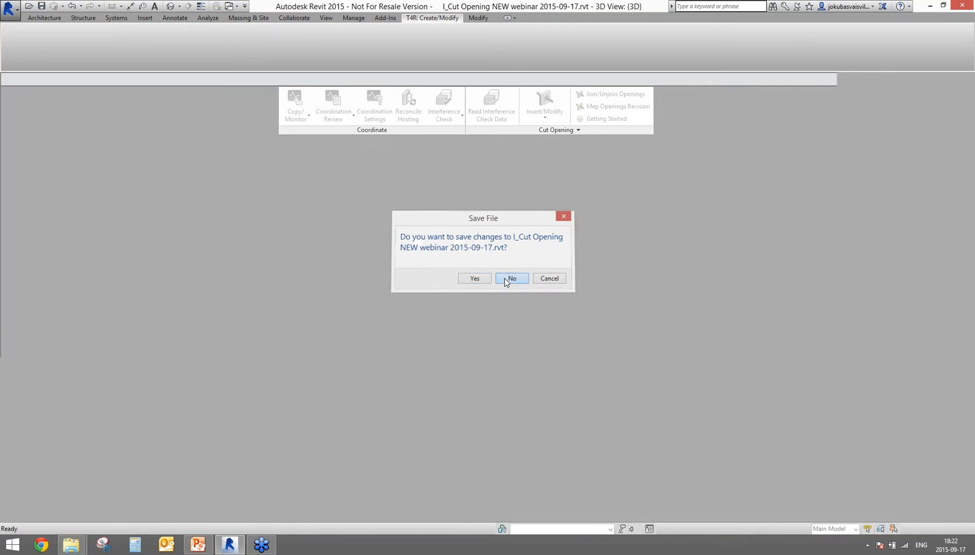
pyautogui.click(511, 278)
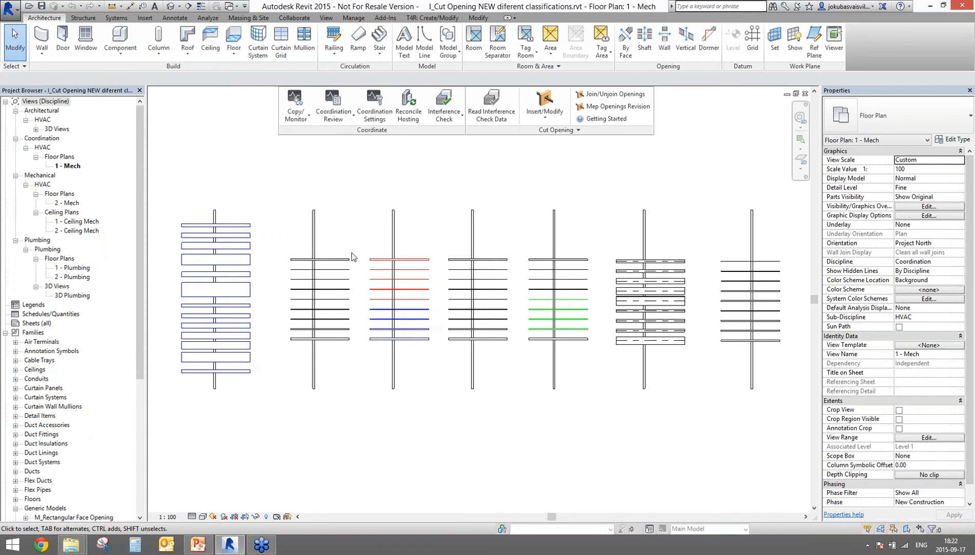
pyautogui.moveTo(347, 277); pyautogui.dragTo(357, 234)
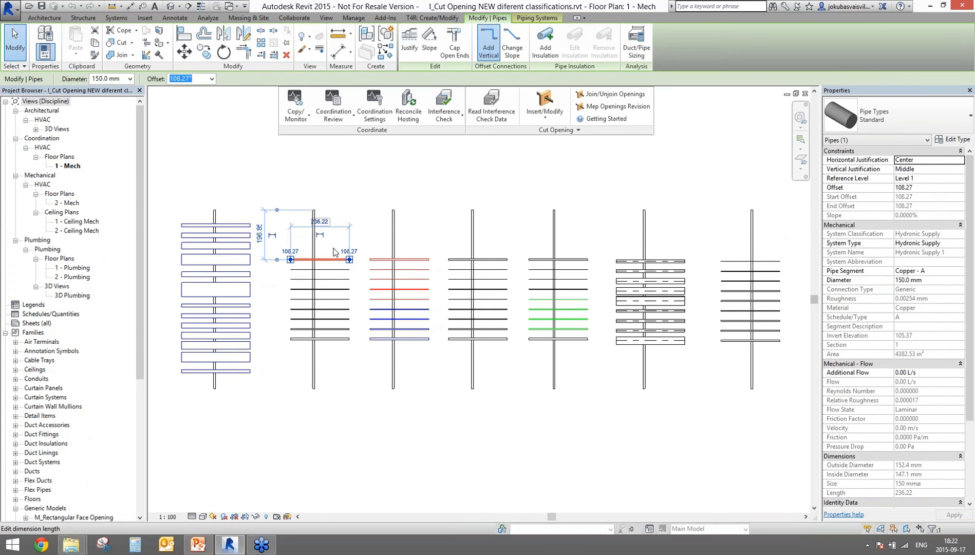
# Step: Check the System Type of pipes in the second, fourth and fifth groups, then clear the selection
pyautogui.click(415, 260)
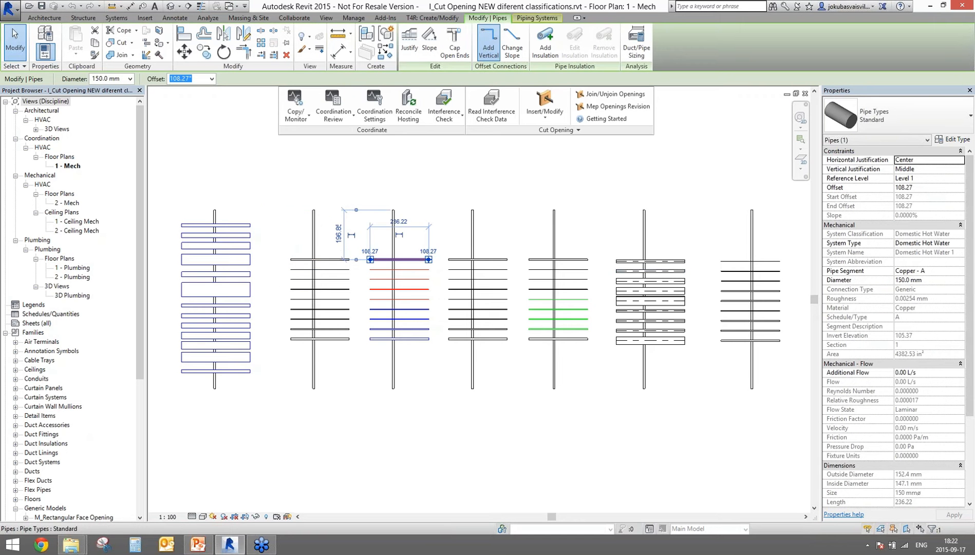
pyautogui.click(406, 310)
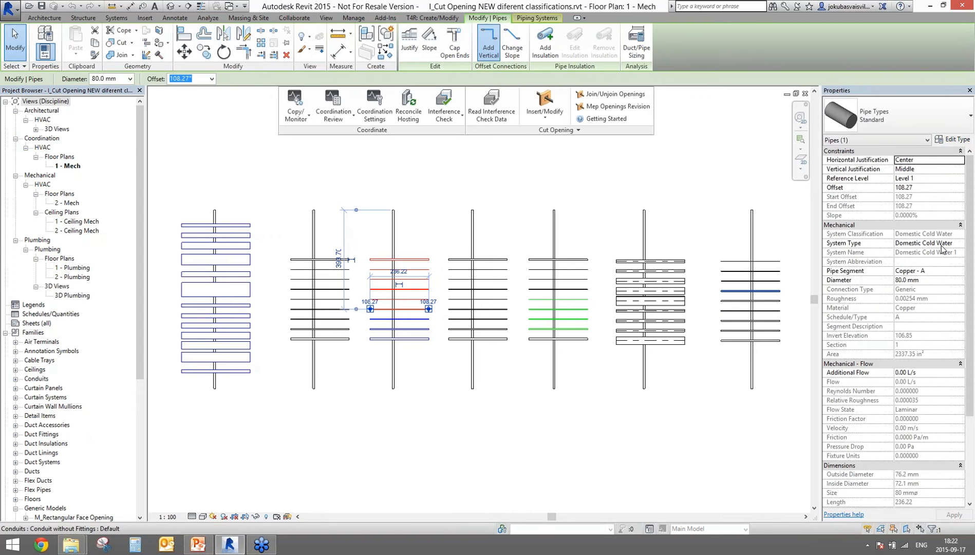
pyautogui.click(495, 260)
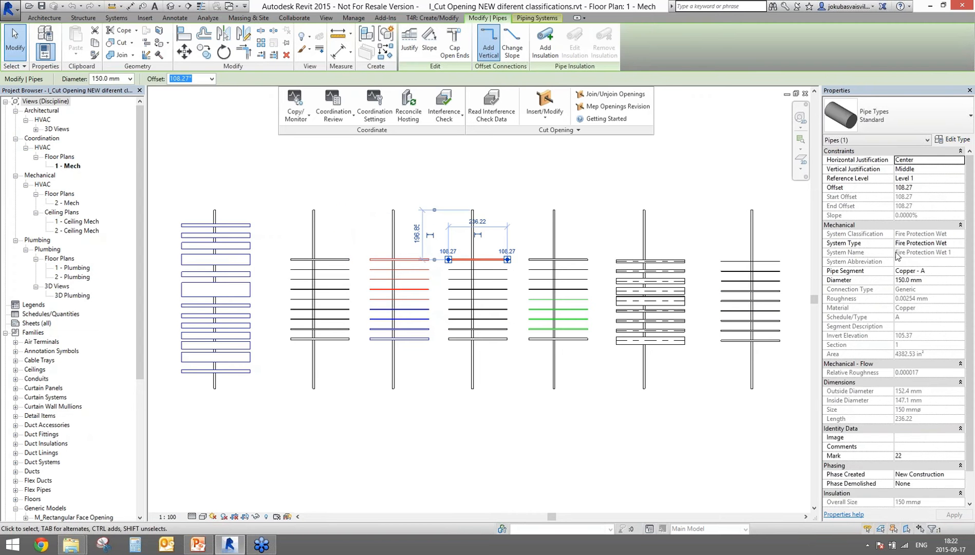
pyautogui.click(562, 259)
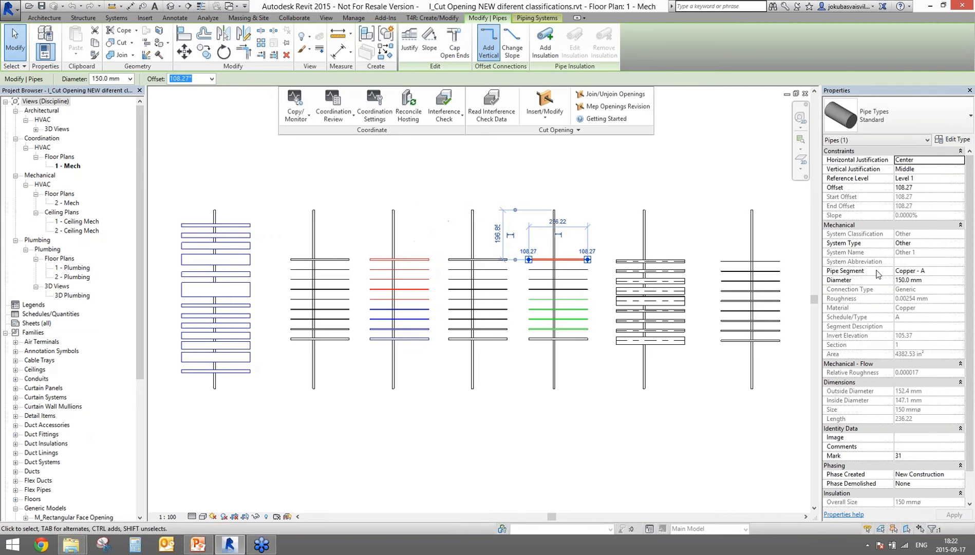
pyautogui.click(570, 319)
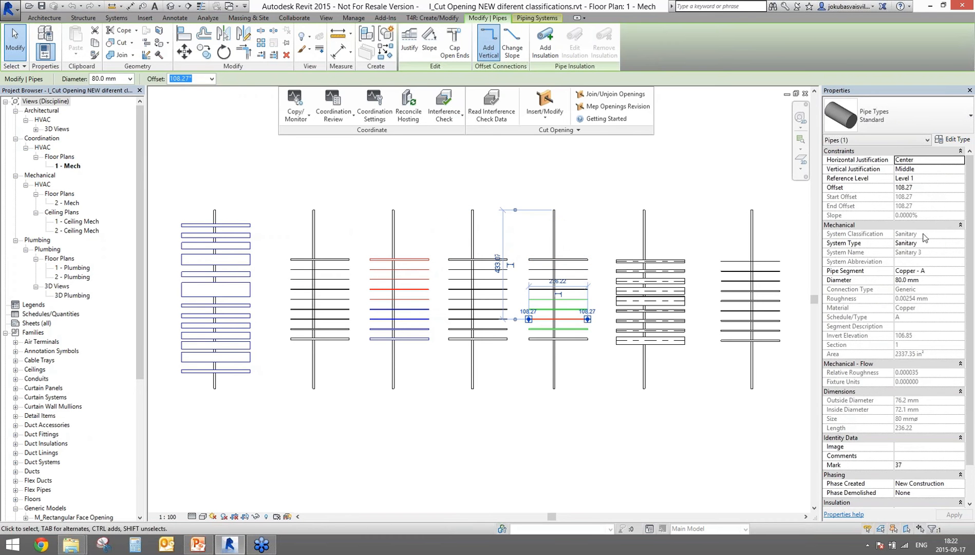
pyautogui.click(619, 191)
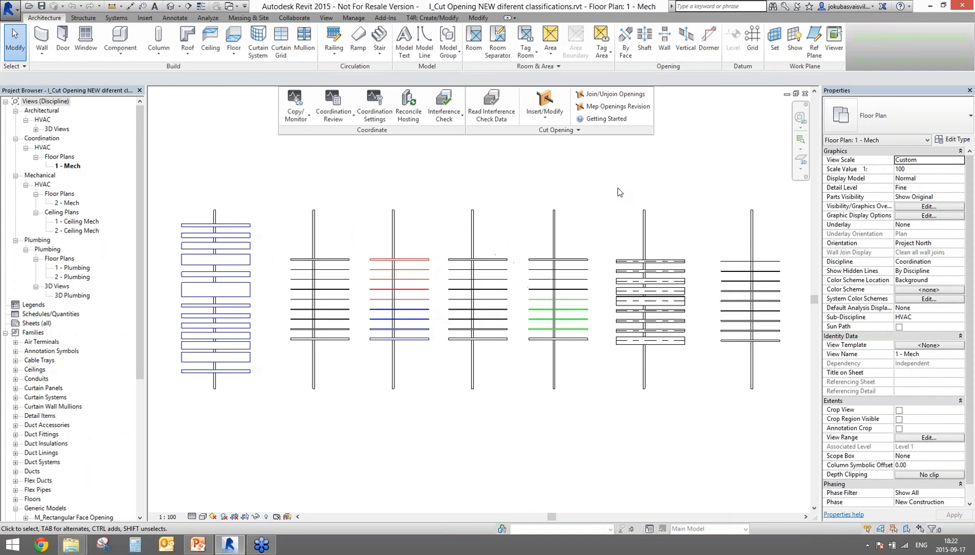
# Step: Run an interference check of Cable Trays, Conduits, Ducts and Pipes against Walls
pyautogui.click(445, 114)
pyautogui.click(475, 136)
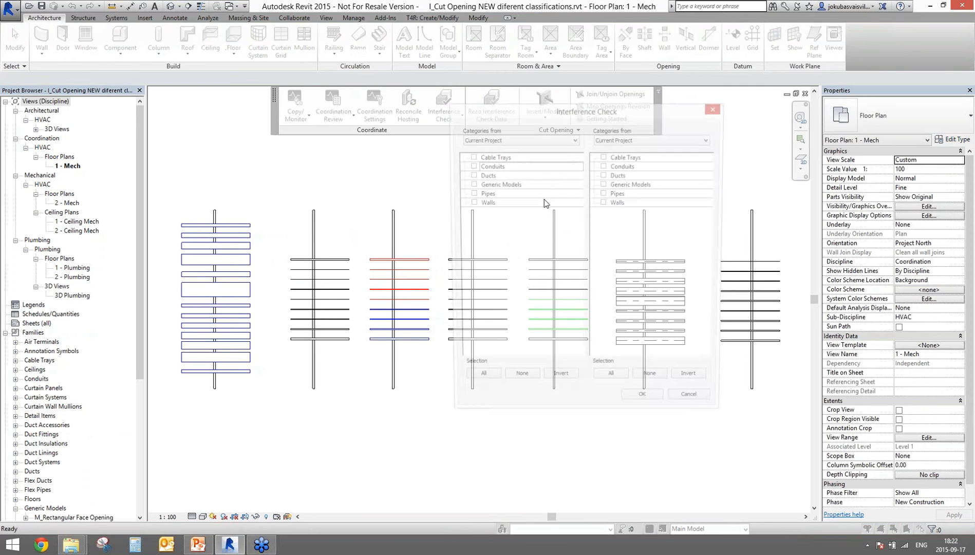
pyautogui.click(470, 156)
pyautogui.click(470, 176)
pyautogui.click(470, 184)
pyautogui.click(470, 194)
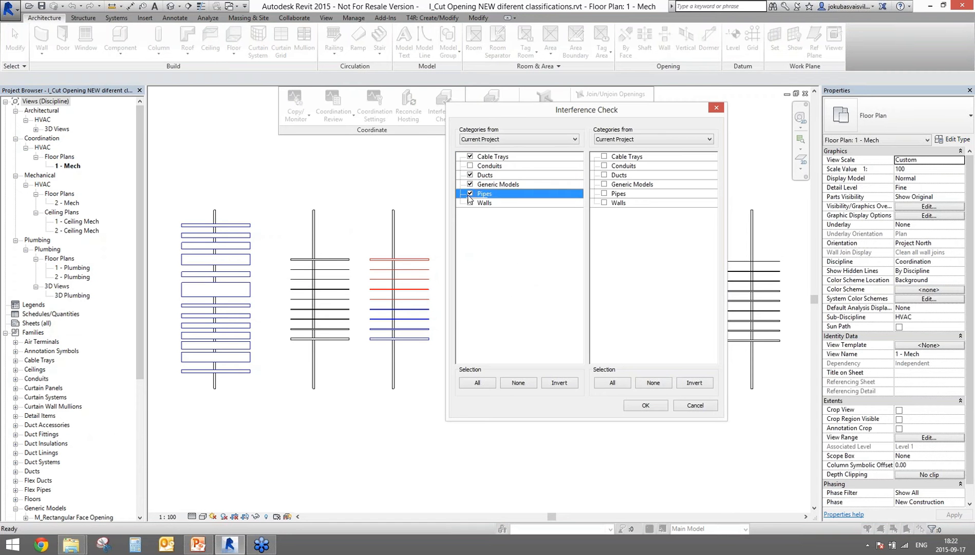
pyautogui.click(470, 184)
pyautogui.click(469, 166)
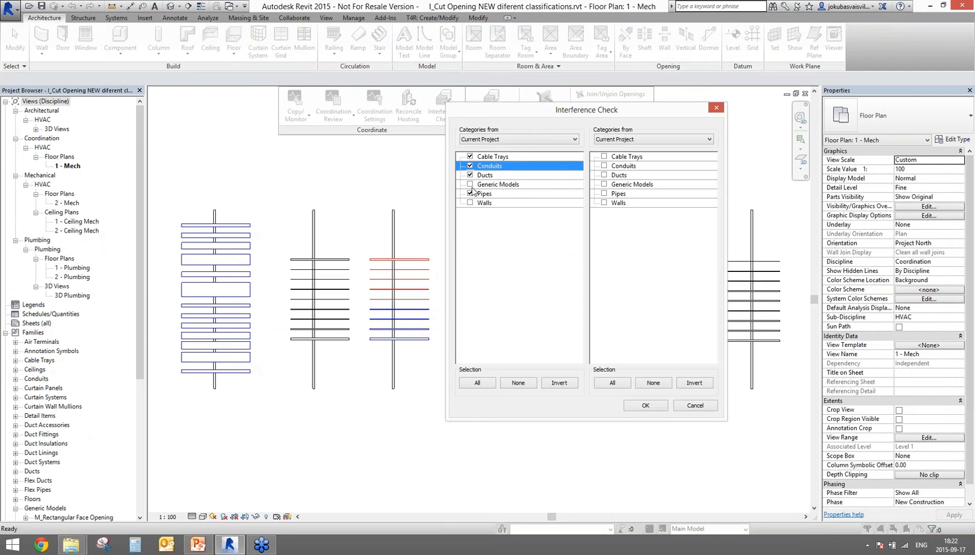
pyautogui.click(604, 203)
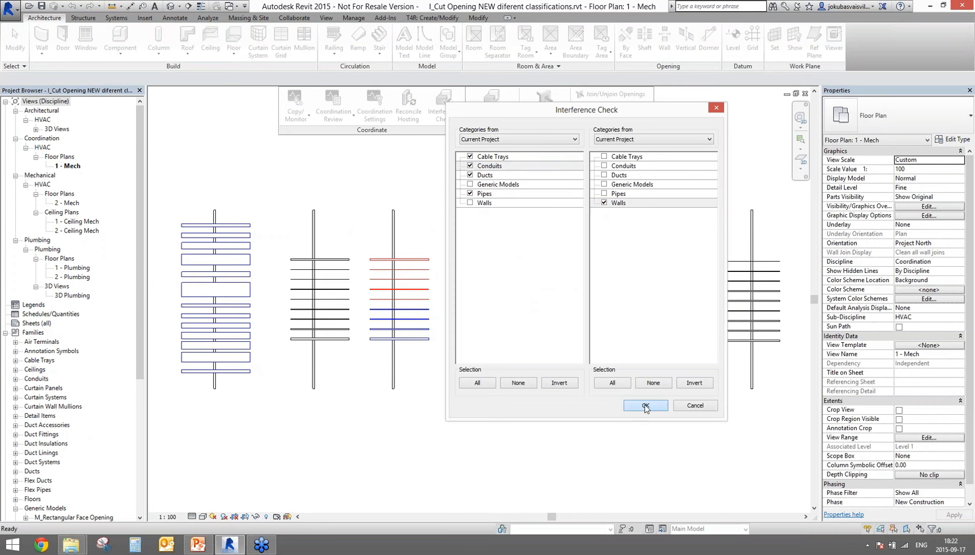
pyautogui.click(645, 406)
# Step: Export the interference report as III to the Desktop and close the report
pyautogui.click(422, 372)
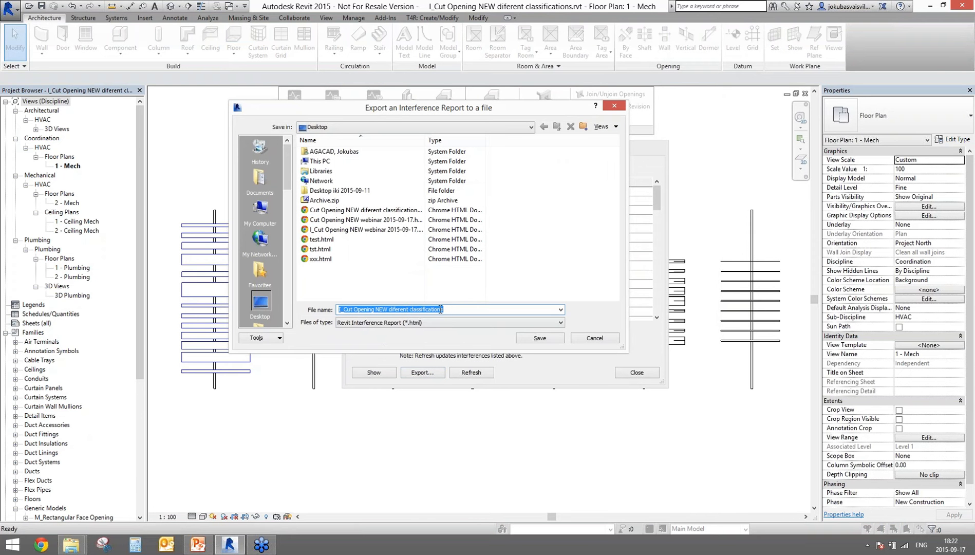
pyautogui.moveTo(461, 310); pyautogui.dragTo(316, 309)
pyautogui.write('III')
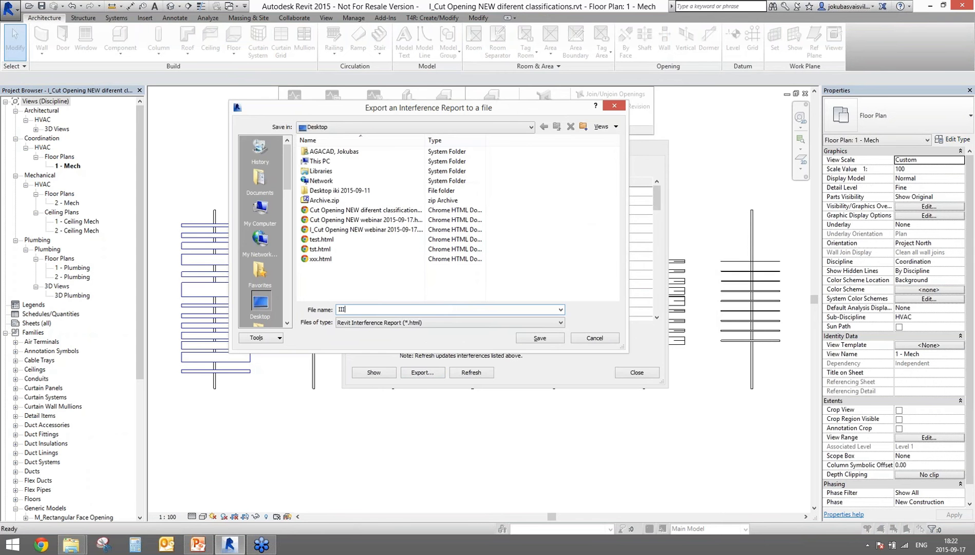
pyautogui.click(550, 342)
pyautogui.click(636, 372)
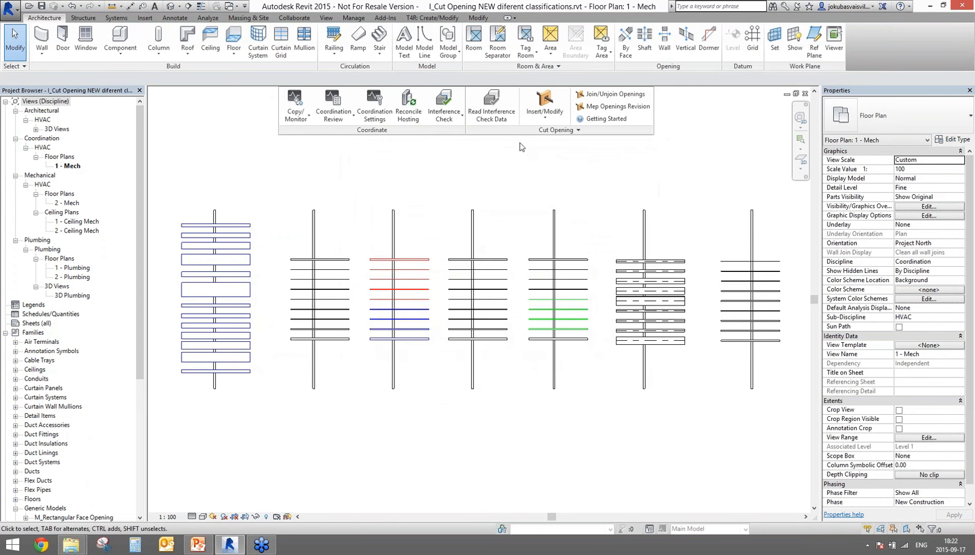
pyautogui.click(491, 106)
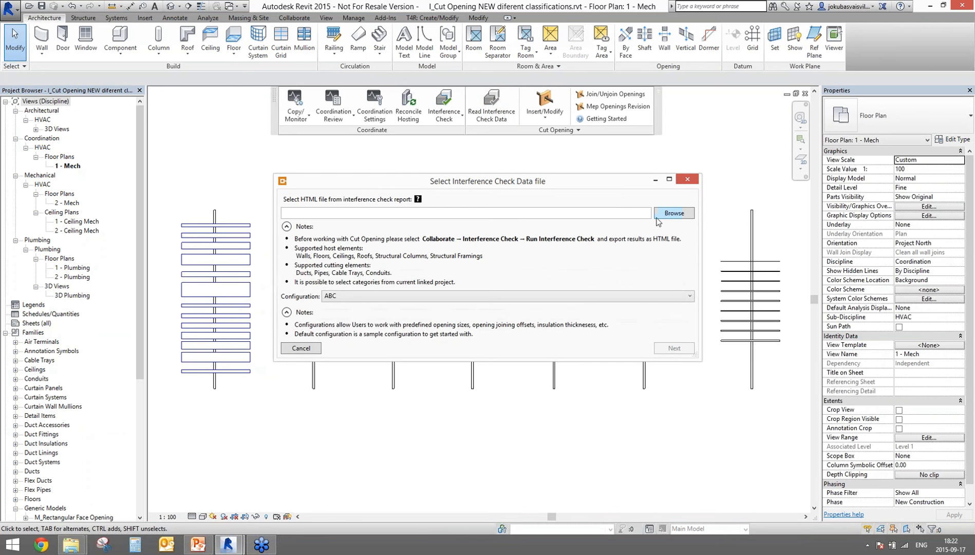
# Step: Choose Default Configuration and load the III.html interference report from the Desktop
pyautogui.click(679, 296)
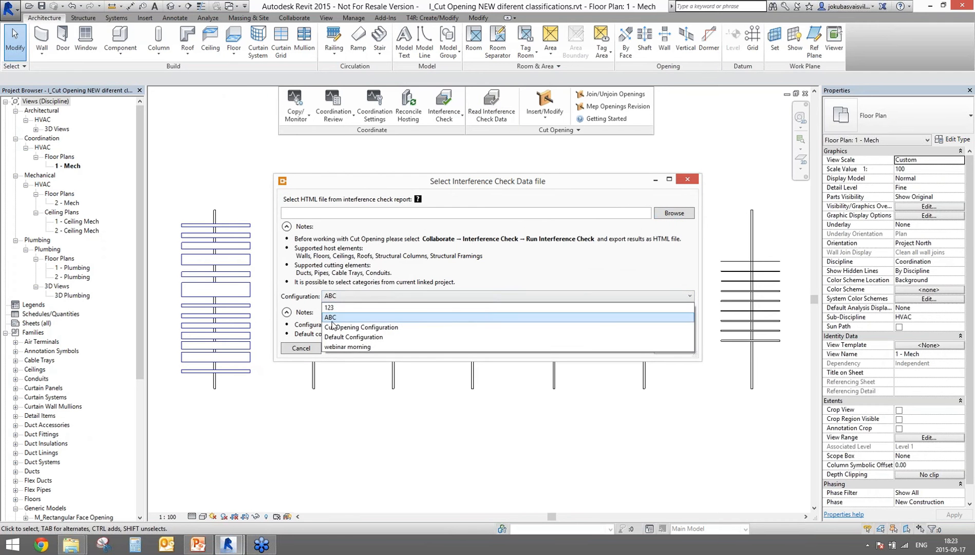
pyautogui.click(368, 336)
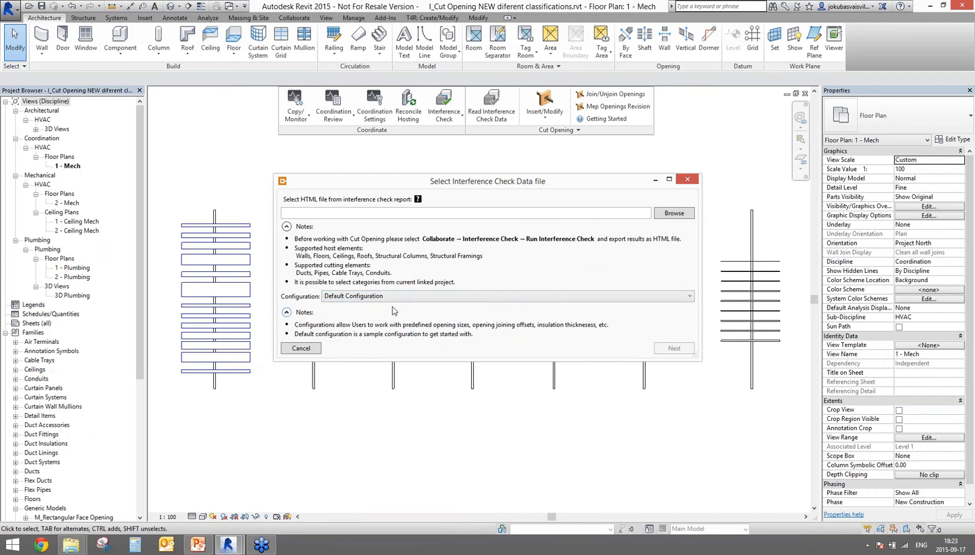
pyautogui.click(674, 212)
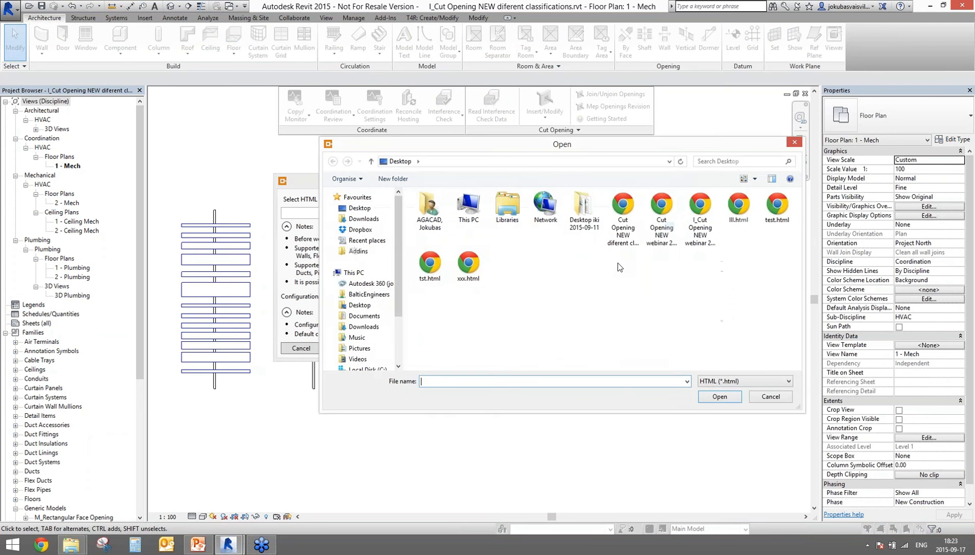
pyautogui.click(731, 216)
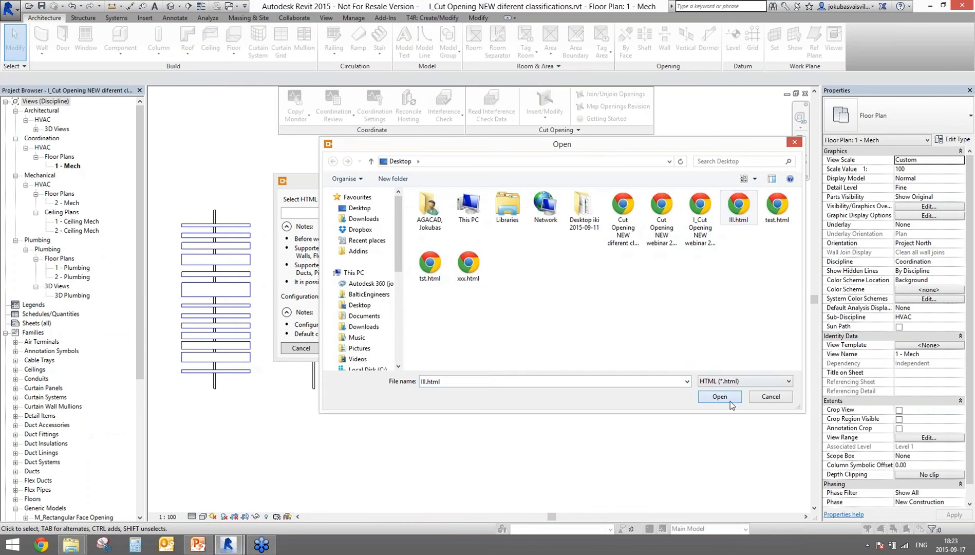
pyautogui.click(730, 400)
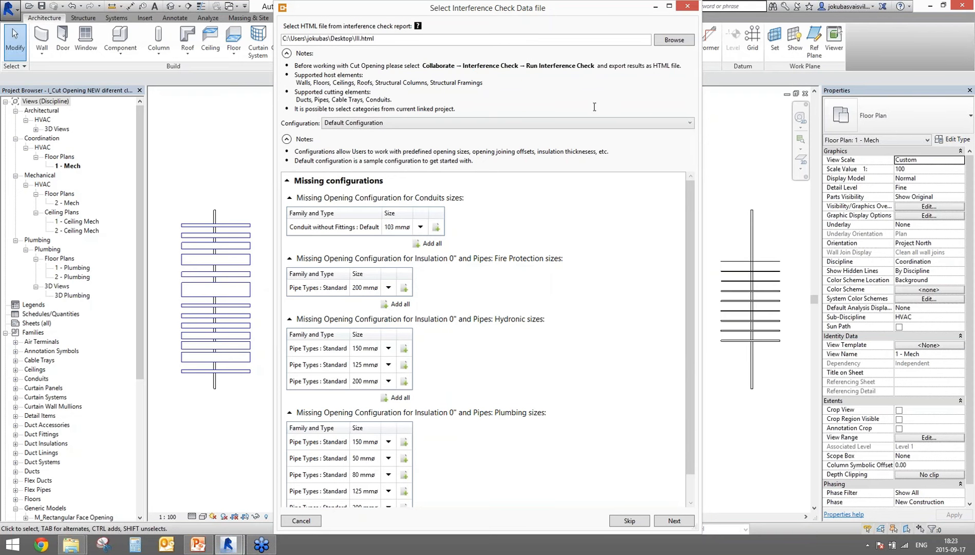
pyautogui.moveTo(688, 198); pyautogui.dragTo(691, 314)
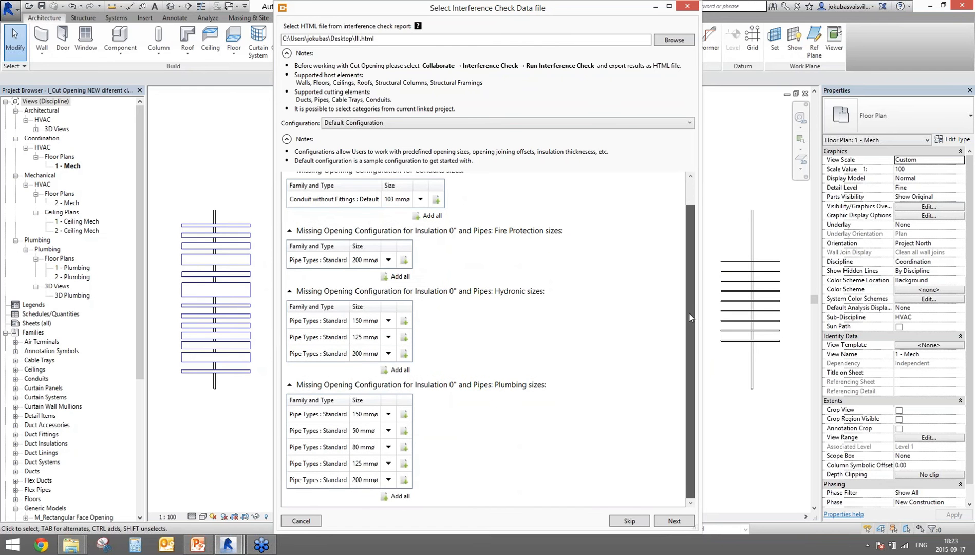
pyautogui.scroll(1, 424, 301)
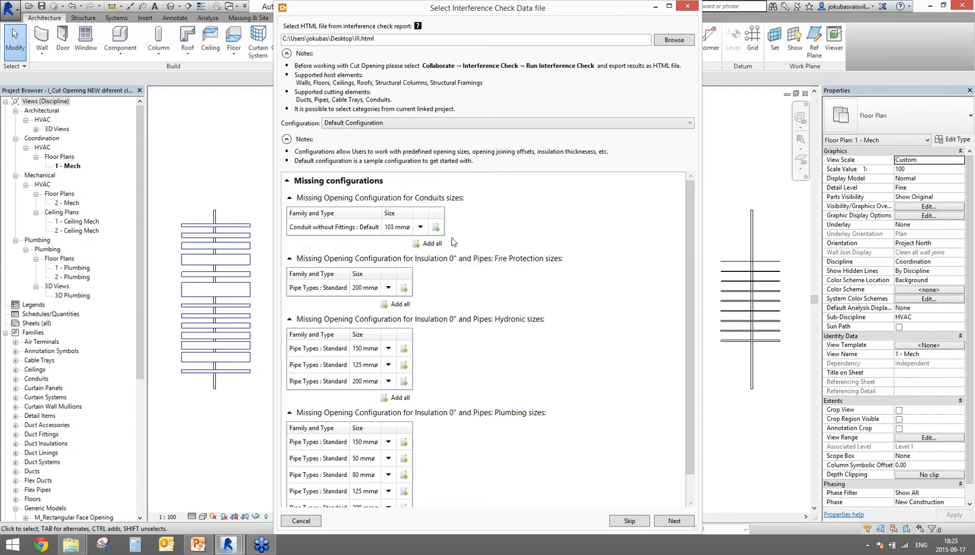
# Step: Add the missing Conduit, Fire Protection and Hydronic opening sizes and review the Fire Protection configuration
pyautogui.click(431, 243)
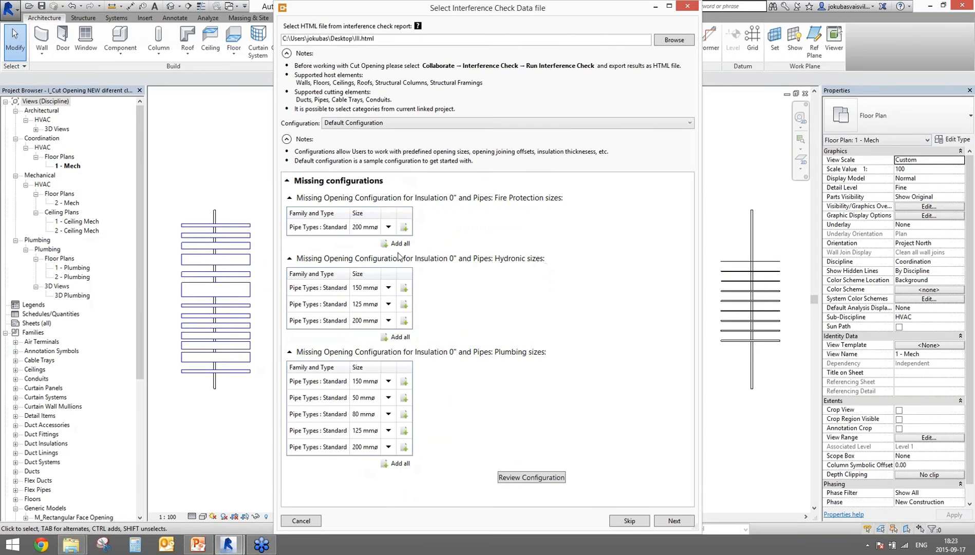
pyautogui.click(403, 245)
pyautogui.click(399, 276)
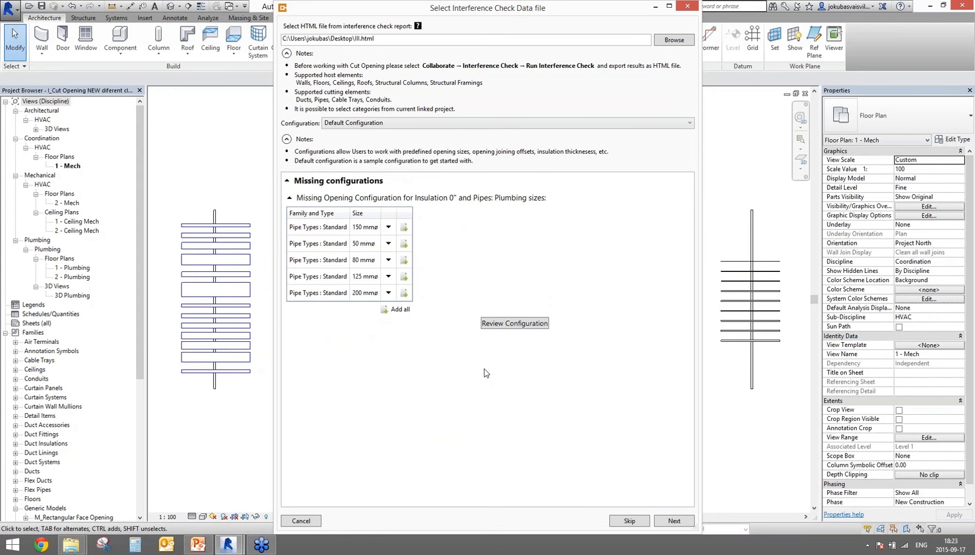
pyautogui.click(516, 323)
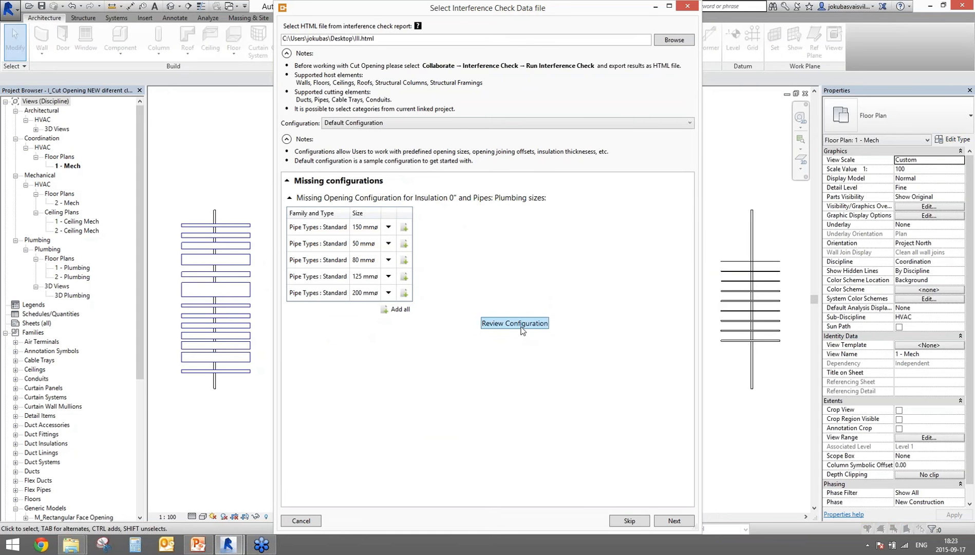
pyautogui.click(181, 253)
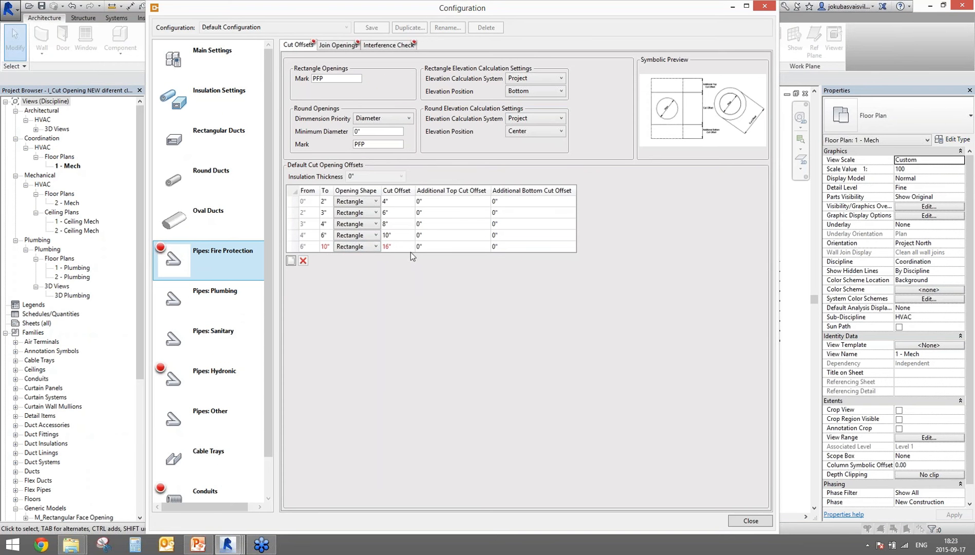
# Step: Review the joining, interference check, Hydronic, Cable Tray and Conduit opening settings, then close and skip missing sizes
pyautogui.click(339, 47)
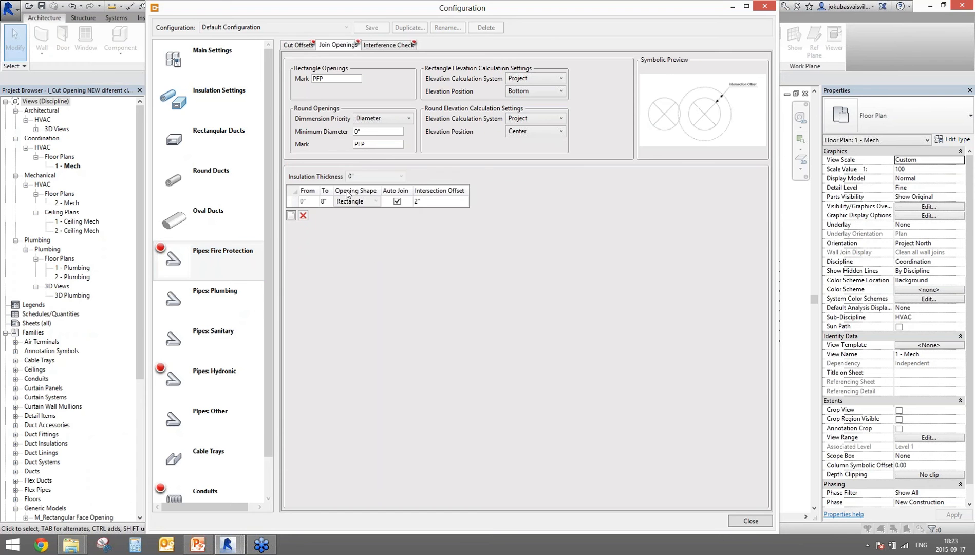
pyautogui.click(394, 45)
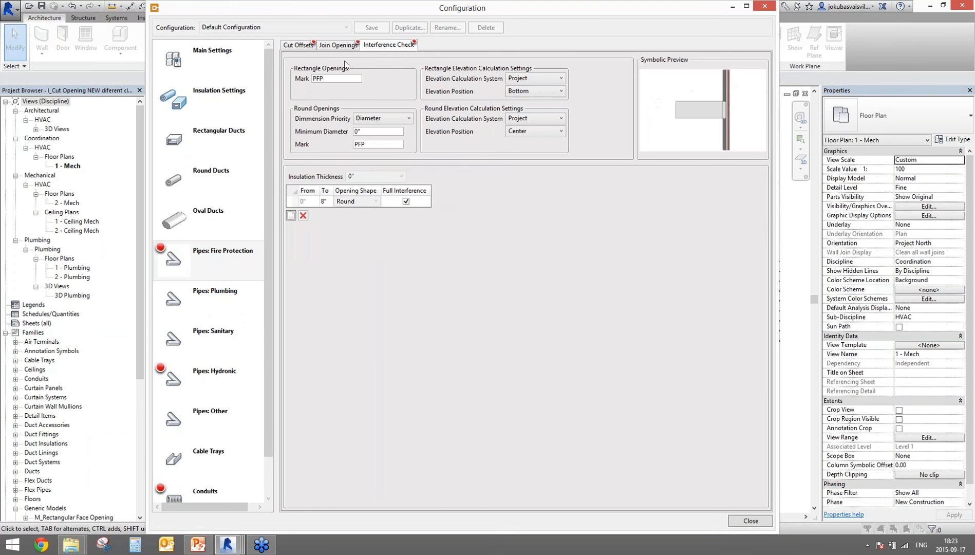
pyautogui.click(200, 380)
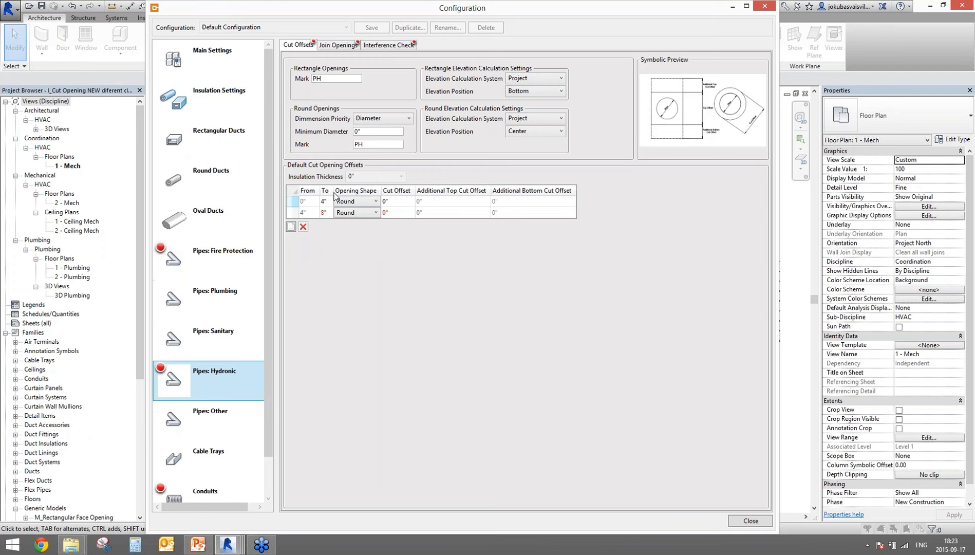
pyautogui.click(221, 462)
pyautogui.click(217, 489)
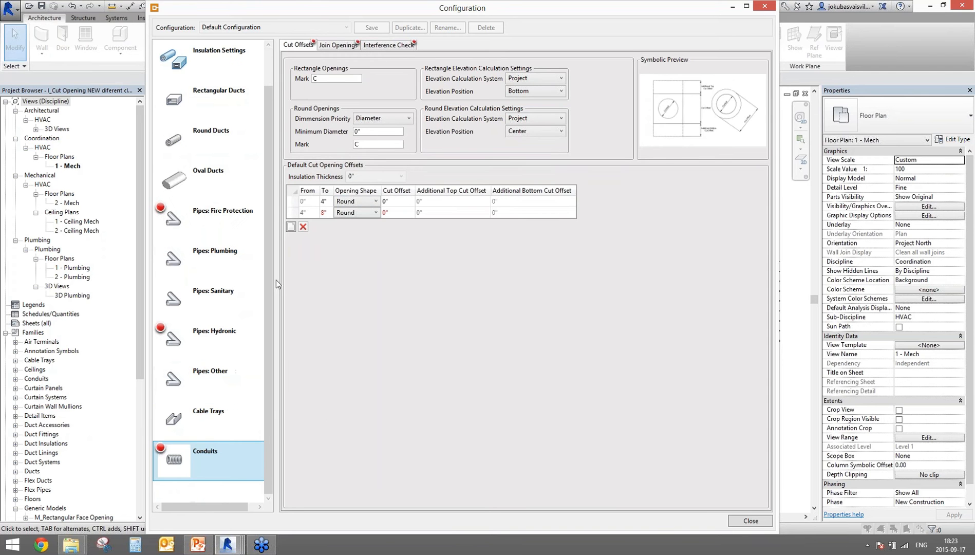
pyautogui.click(749, 521)
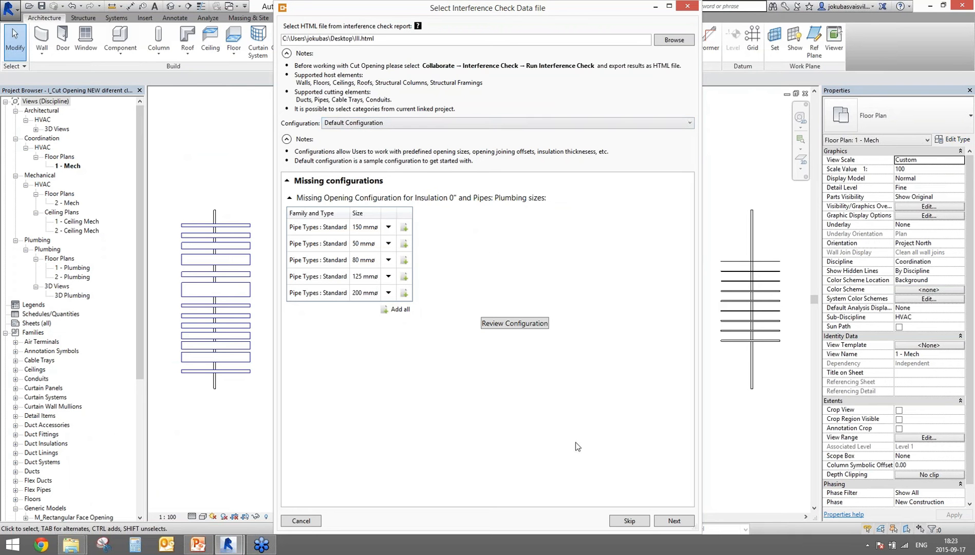
pyautogui.click(629, 520)
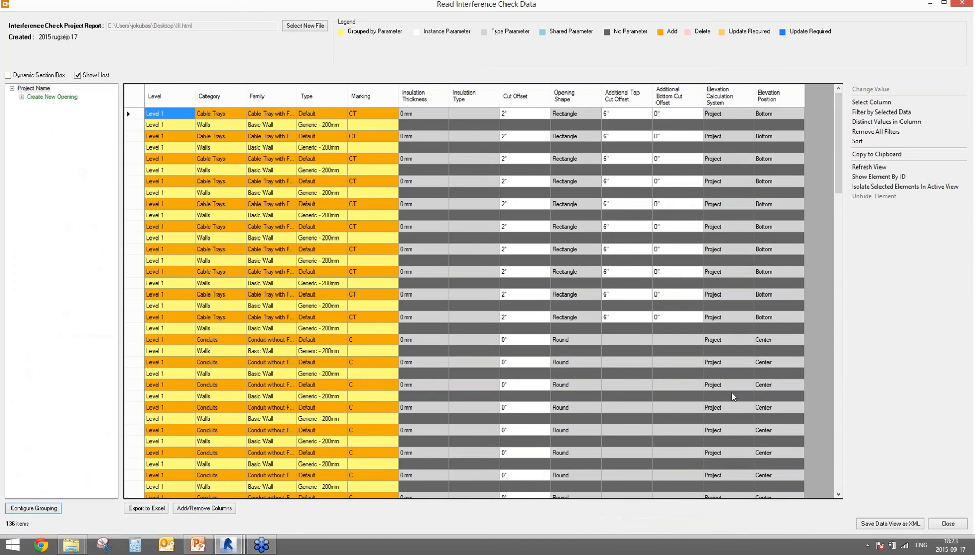
# Step: Save the interference data view as XML file IXML and return to the Revit project
pyautogui.click(881, 523)
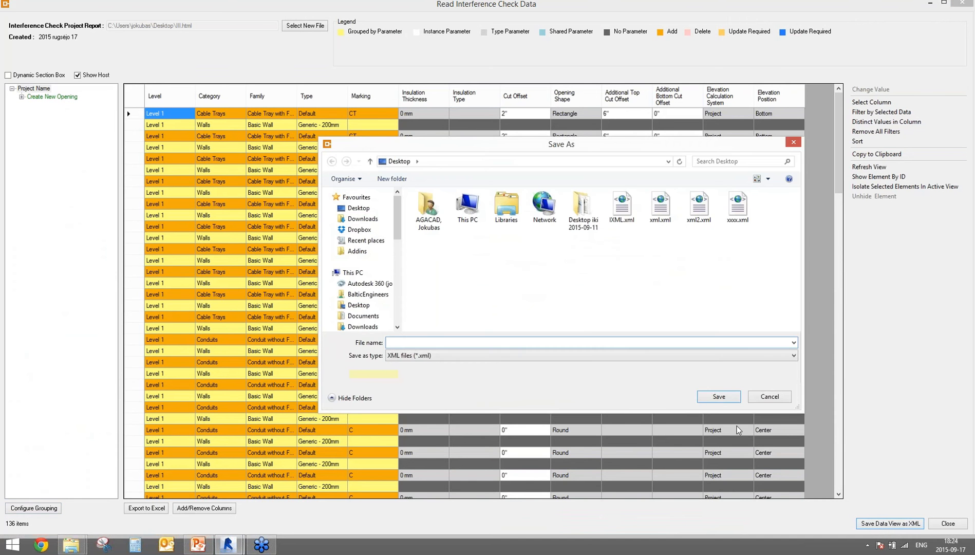
pyautogui.write('I')
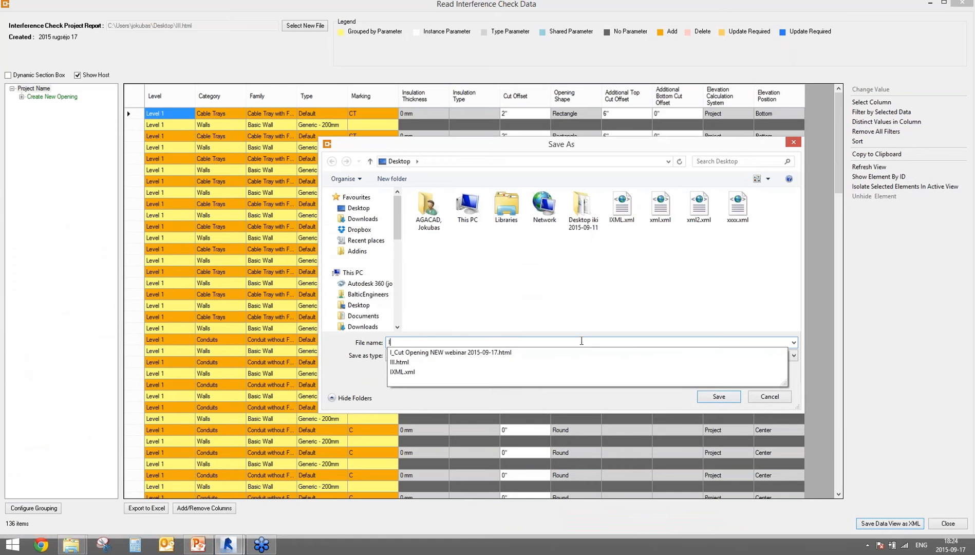
pyautogui.write('XML')
pyautogui.press('Return')
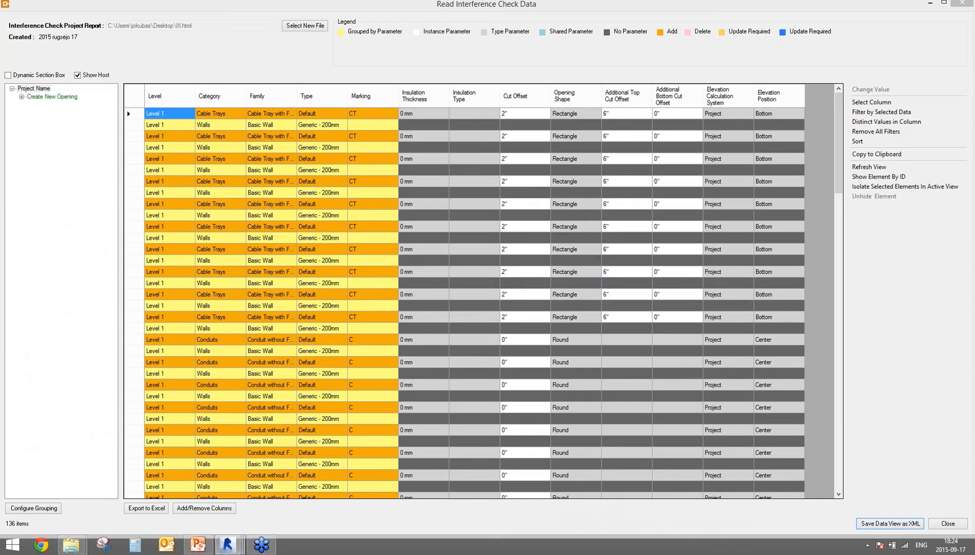
pyautogui.click(571, 296)
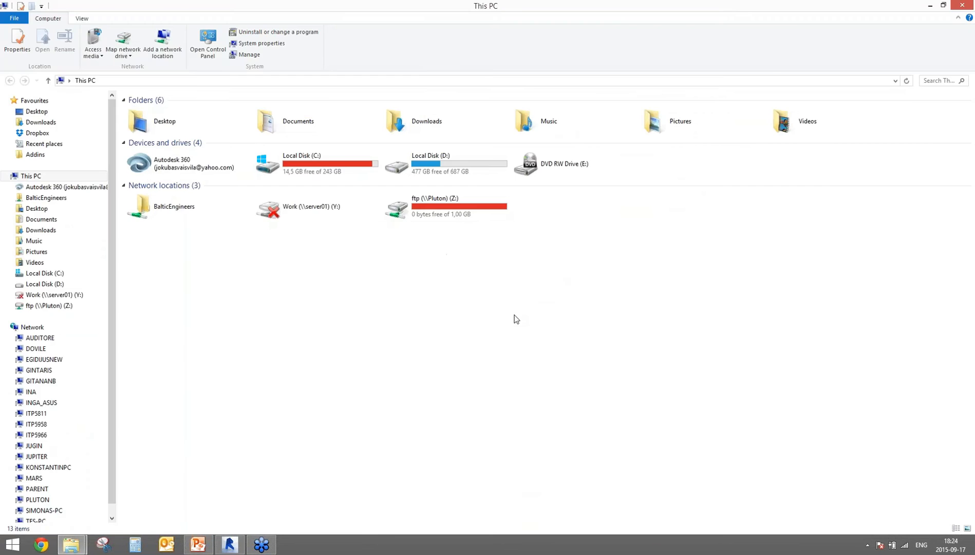
pyautogui.click(230, 543)
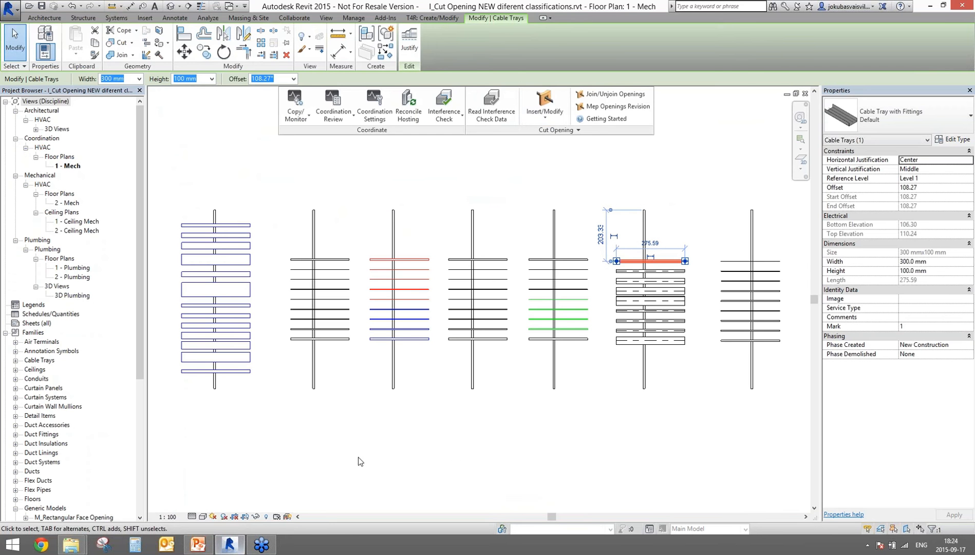
# Step: Insert all 68 MEP openings listed in IXML2.xml into the walls, declining further work afterwards
pyautogui.click(543, 118)
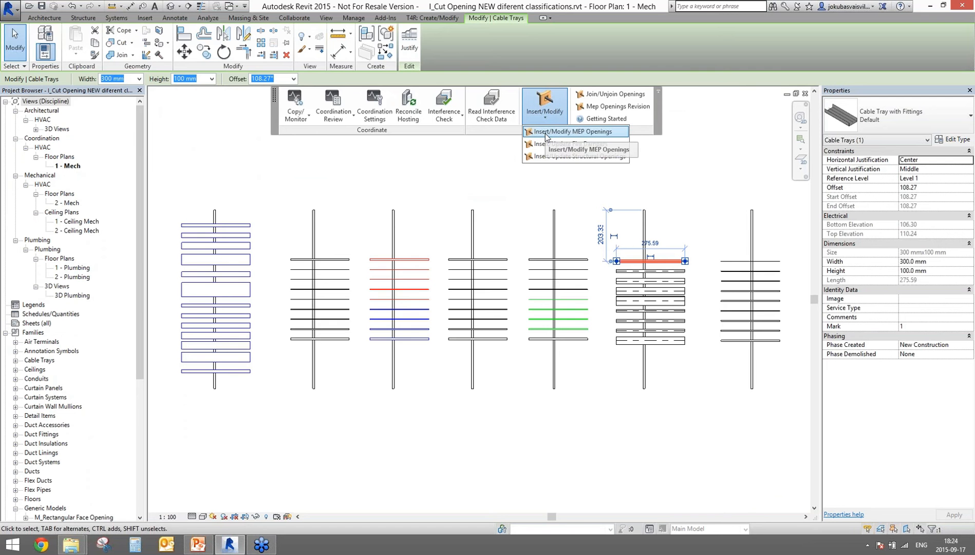
pyautogui.click(570, 132)
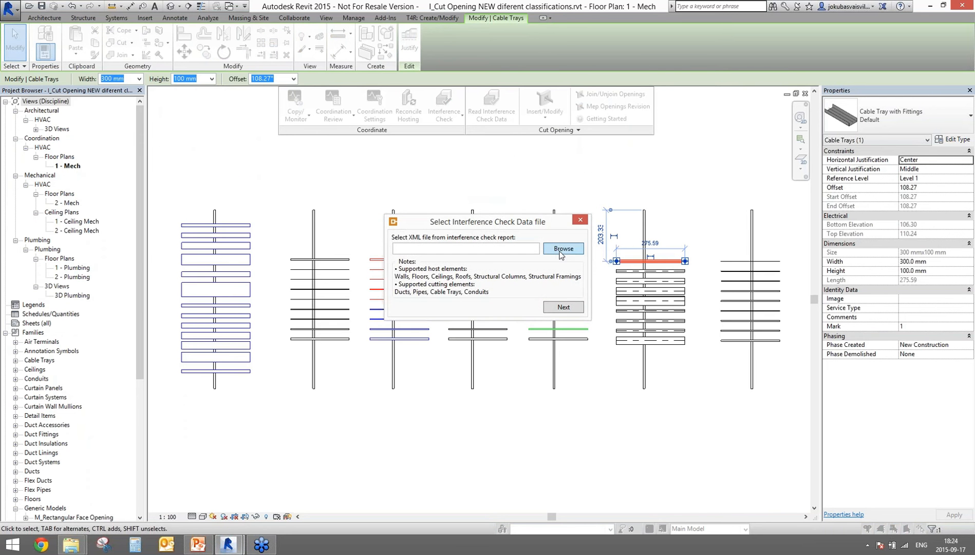
pyautogui.click(563, 248)
pyautogui.click(674, 228)
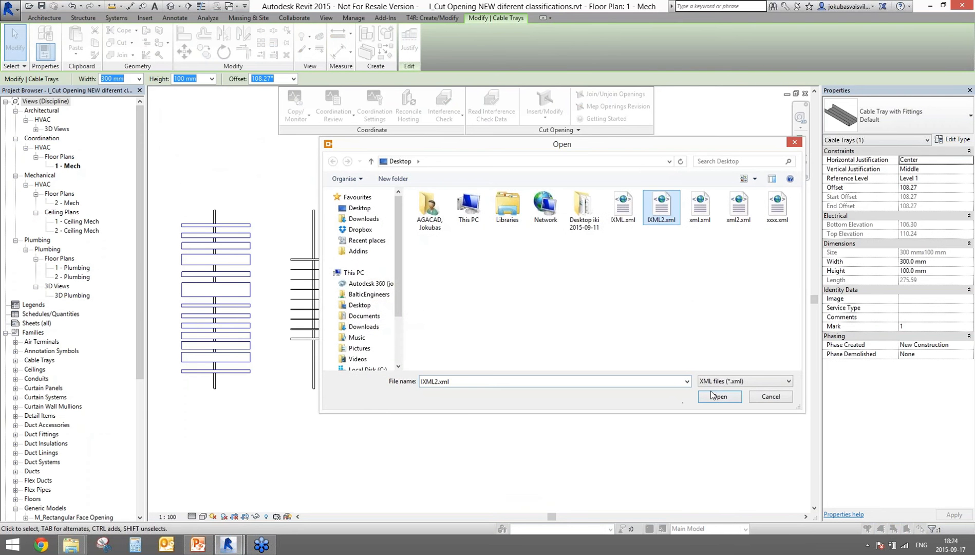
pyautogui.click(717, 397)
pyautogui.click(548, 307)
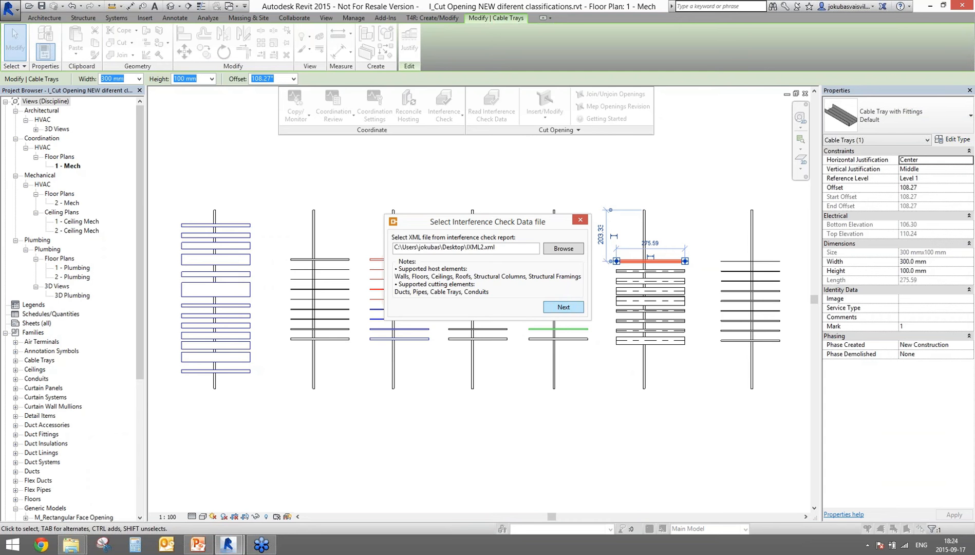
pyautogui.click(564, 307)
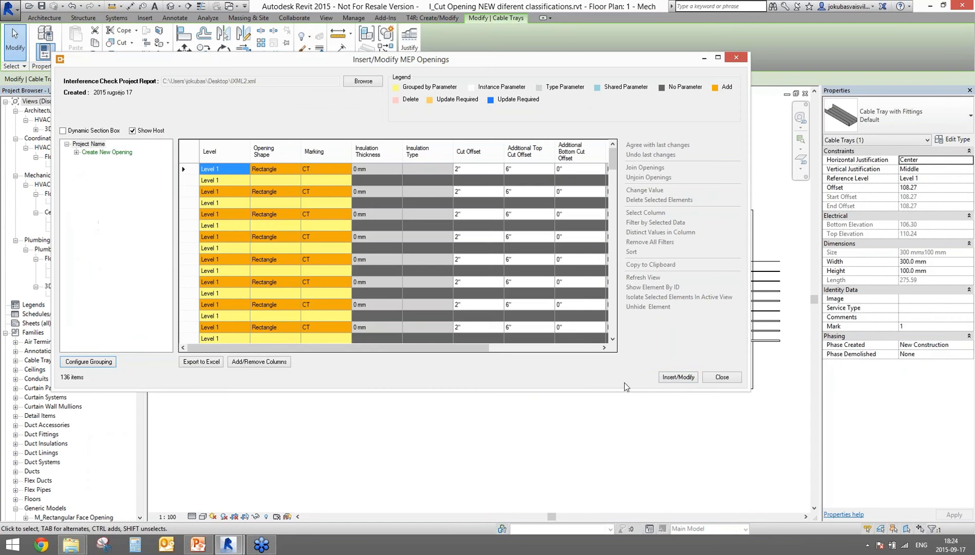
pyautogui.click(678, 376)
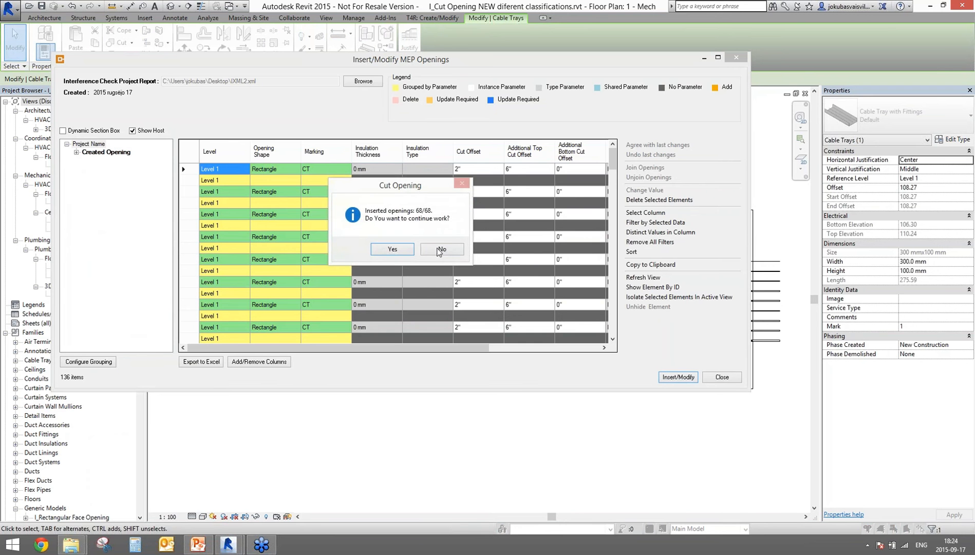
pyautogui.click(443, 250)
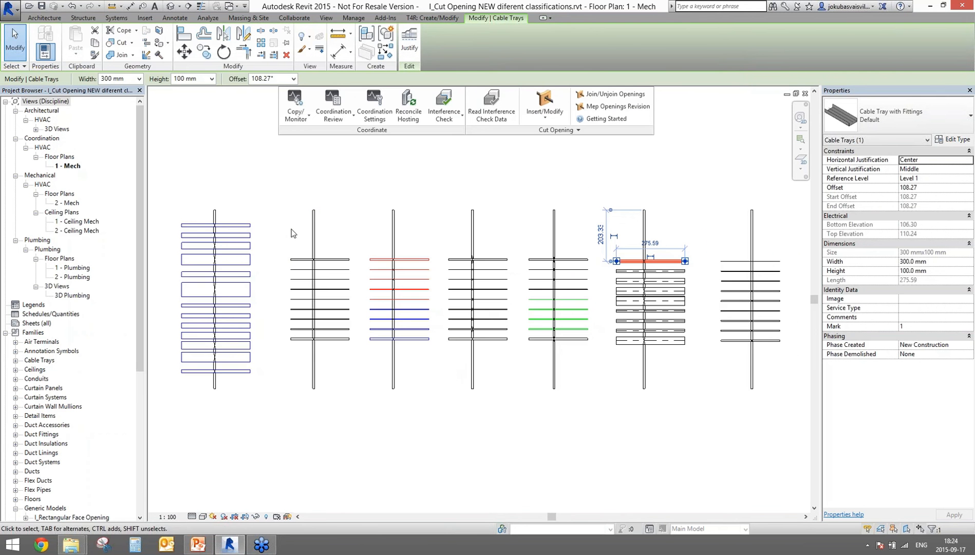
pyautogui.scroll(8, 325, 273)
pyautogui.scroll(-5, 351, 265)
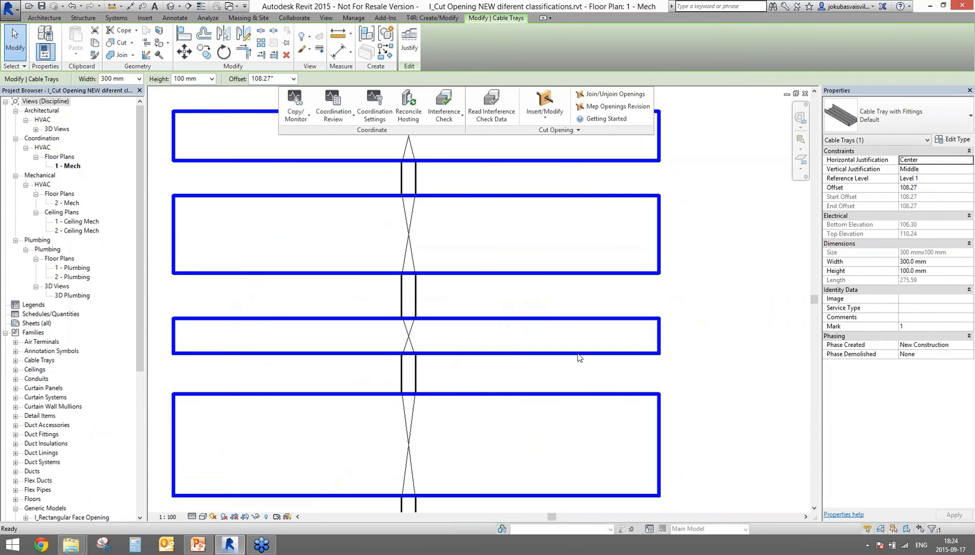
pyautogui.moveTo(574, 370); pyautogui.dragTo(203, 364, button='middle')
pyautogui.scroll(1, 796, 371)
pyautogui.scroll(-3, 797, 370)
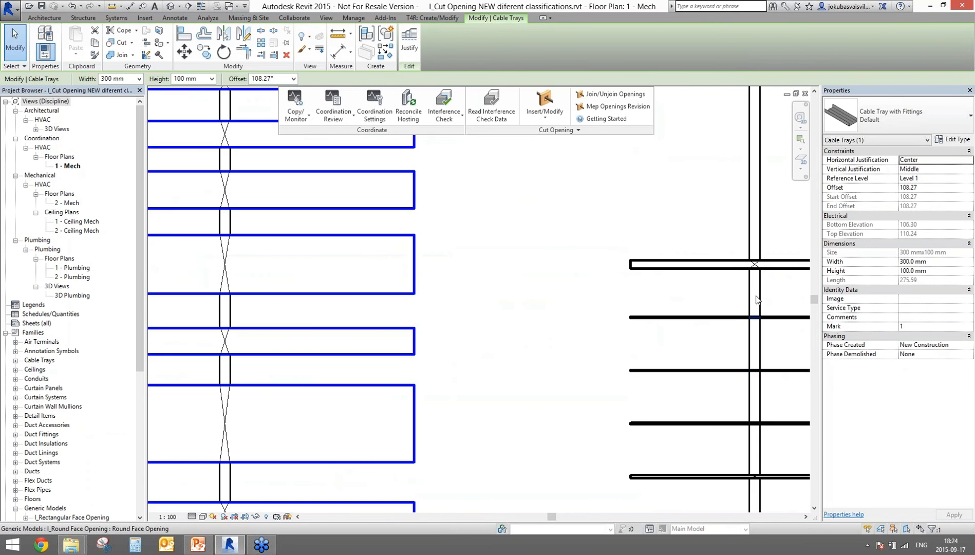
pyautogui.moveTo(756, 299); pyautogui.dragTo(747, 300, button='middle')
pyautogui.scroll(7, 718, 372)
pyautogui.moveTo(738, 368); pyautogui.dragTo(562, 354, button='middle')
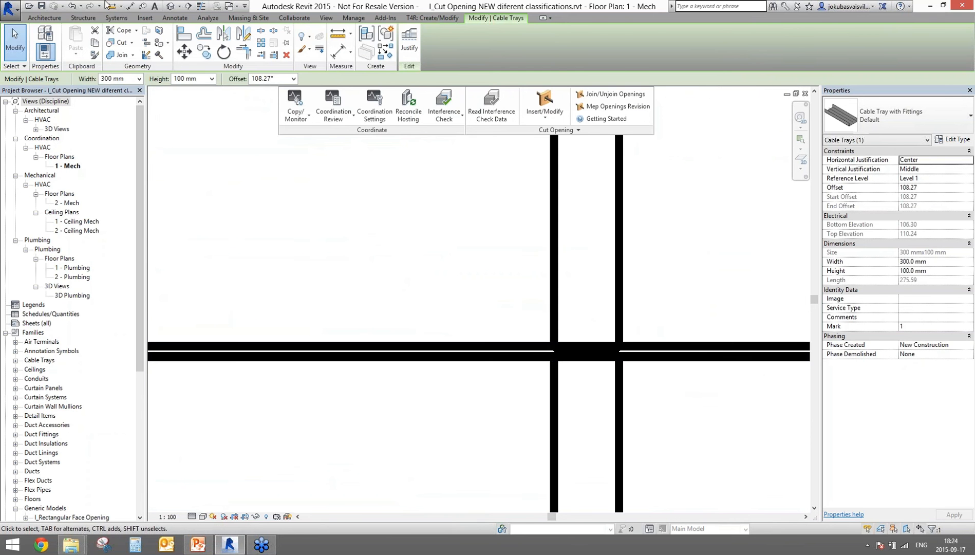
pyautogui.click(201, 6)
pyautogui.click(543, 371)
pyautogui.scroll(6, 581, 363)
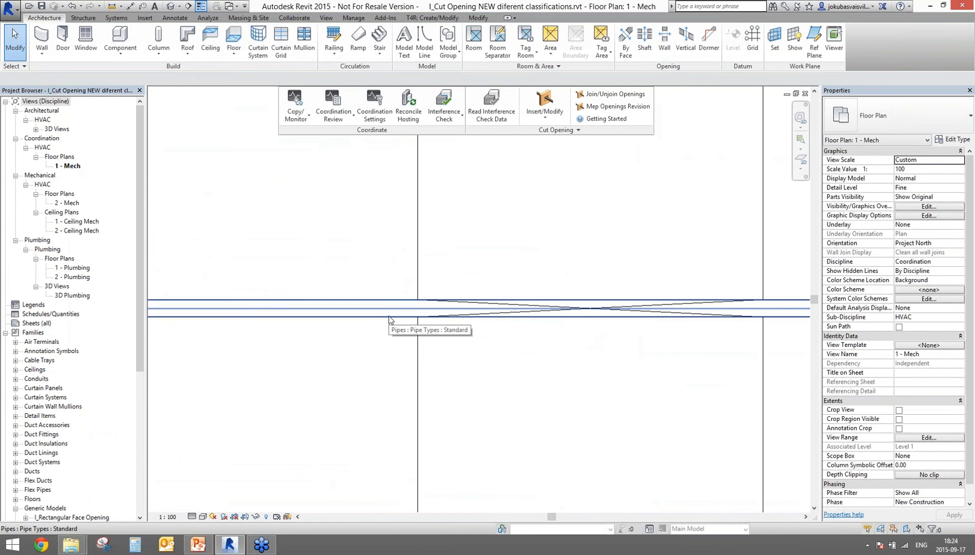
pyautogui.scroll(-5, 637, 380)
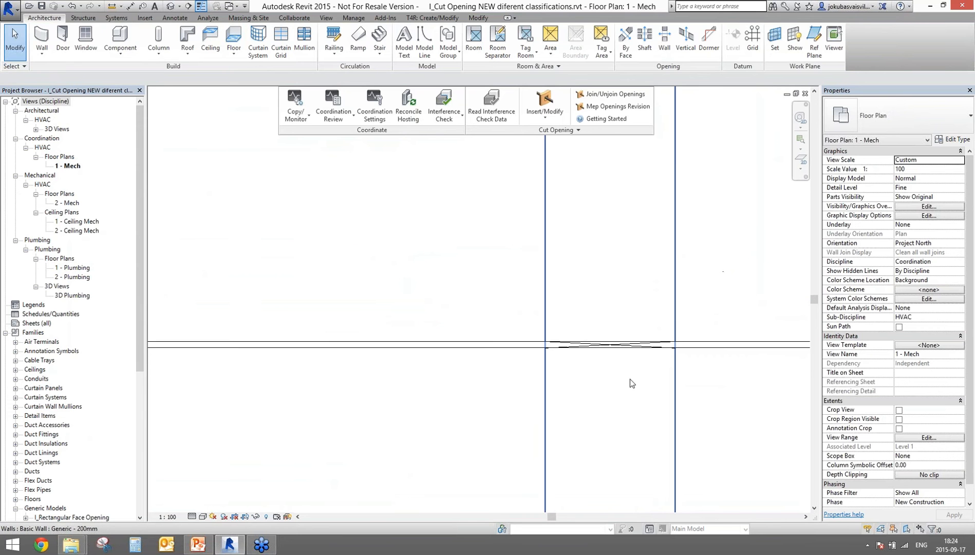
pyautogui.scroll(-4, 443, 279)
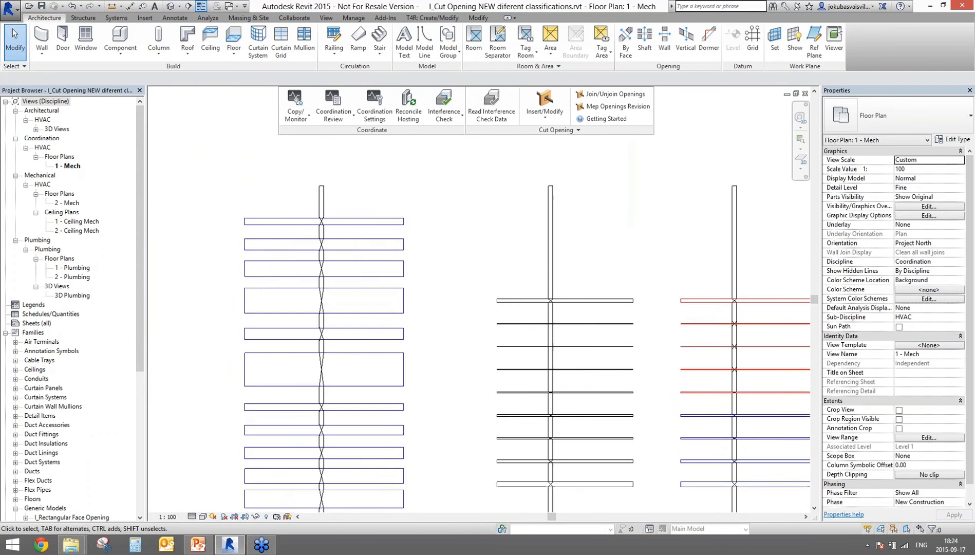
# Step: Switch to the default {3D} view and check a rectangular opening's Insertion Configuration
pyautogui.click(170, 7)
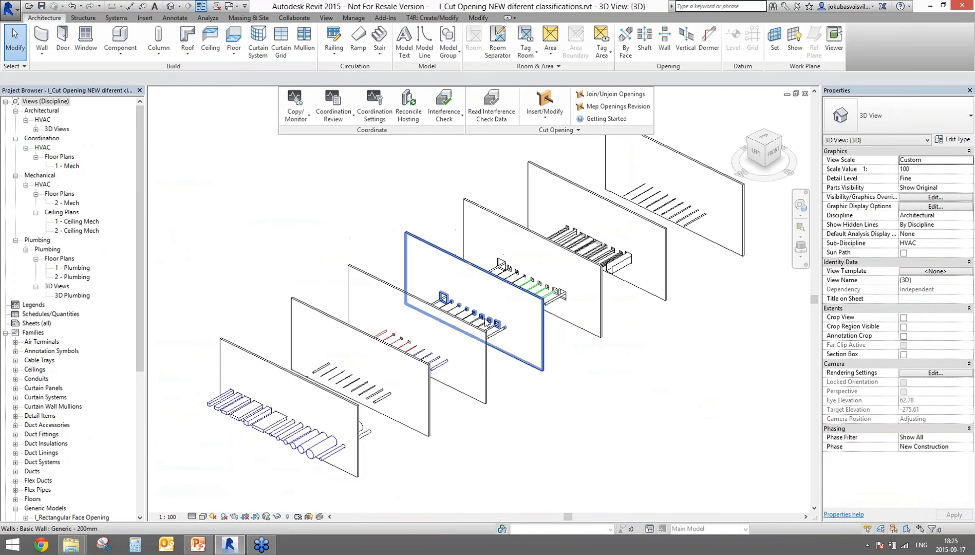
pyautogui.scroll(4, 483, 366)
pyautogui.click(319, 271)
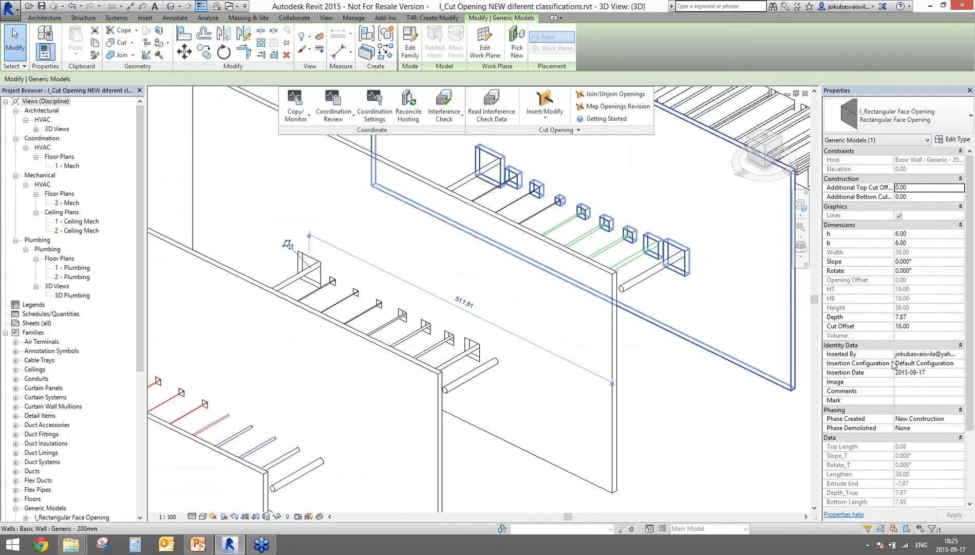
pyautogui.click(950, 363)
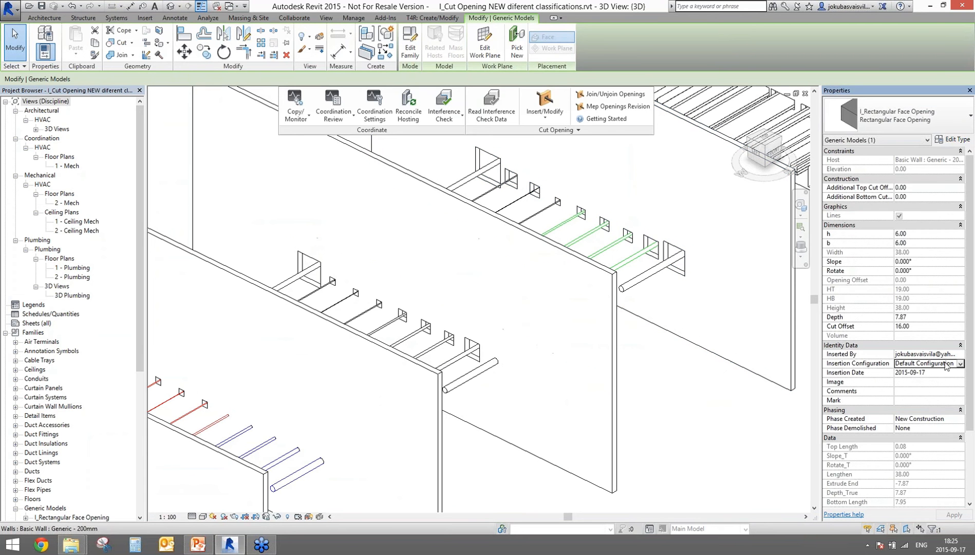
pyautogui.click(651, 429)
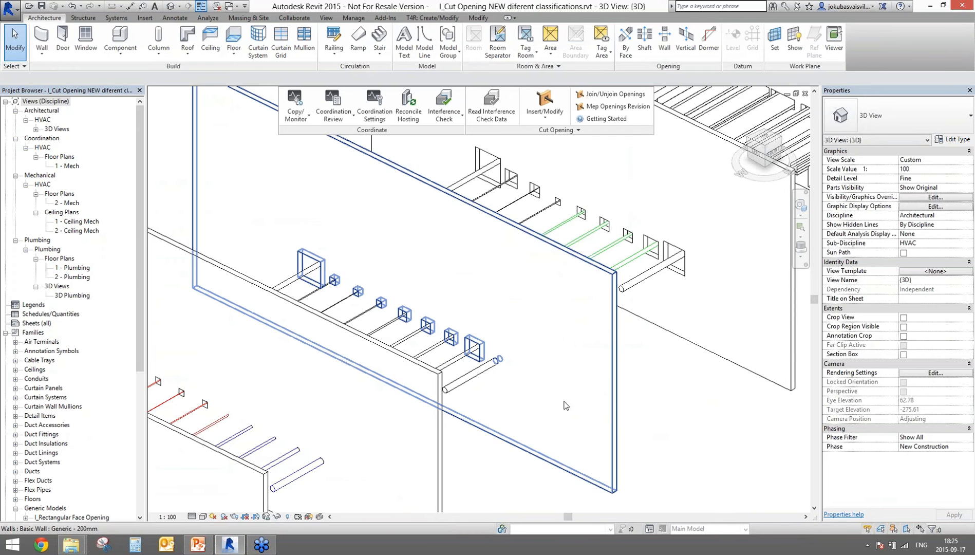
# Step: Select a round pipe opening and then a smaller round opening to inspect them
pyautogui.moveTo(226, 405); pyautogui.dragTo(656, 259, button='middle')
pyautogui.scroll(3, 350, 334)
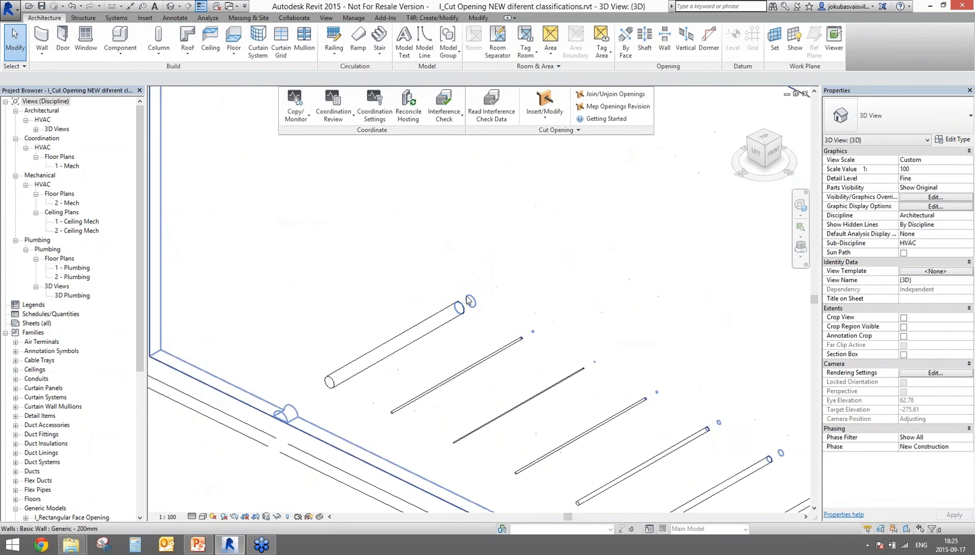
pyautogui.click(465, 307)
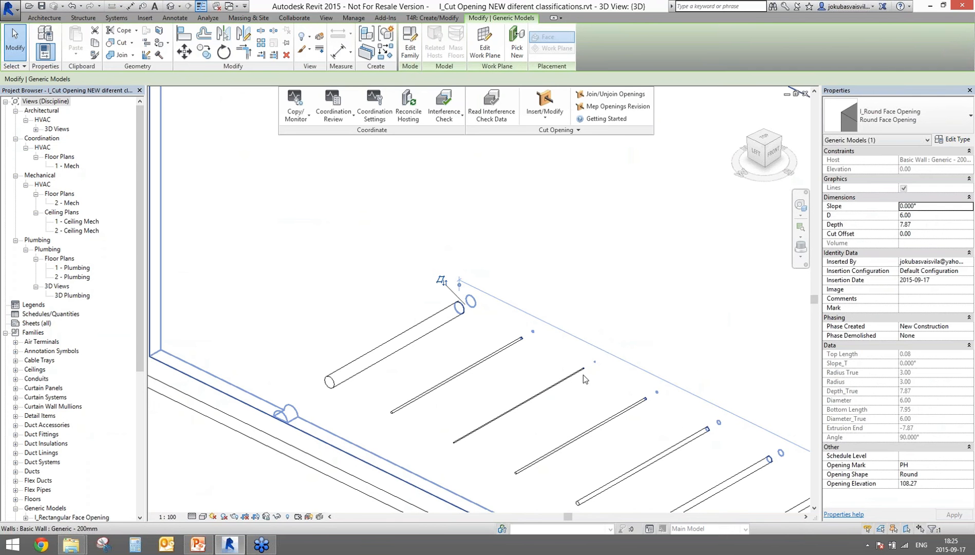
pyautogui.click(708, 430)
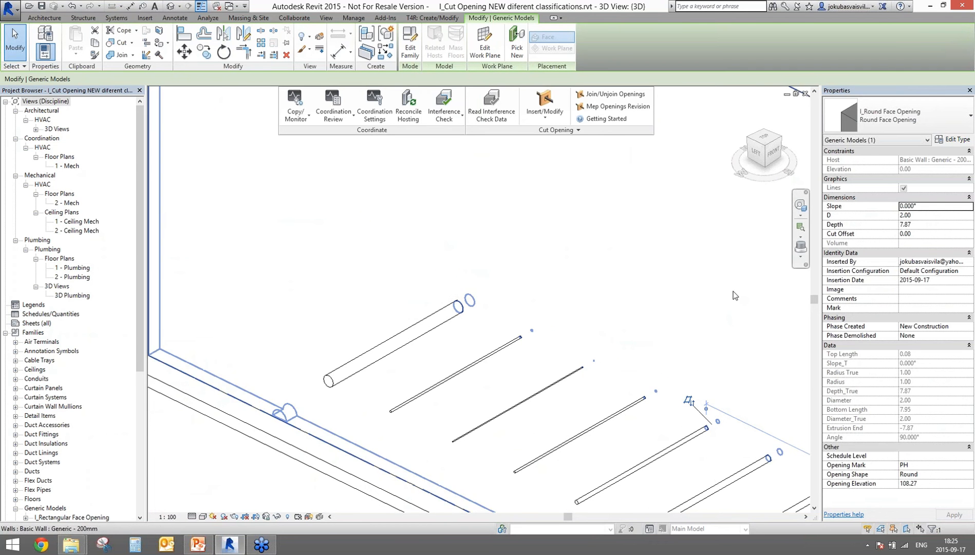
# Step: Check the larger round pipe opening's Insertion Configuration, then bring the duct openings back into view
pyautogui.scroll(-5, 732, 296)
pyautogui.moveTo(632, 342); pyautogui.dragTo(176, 418, button='middle')
pyautogui.moveTo(495, 370); pyautogui.dragTo(389, 398, button='middle')
pyautogui.click(389, 398)
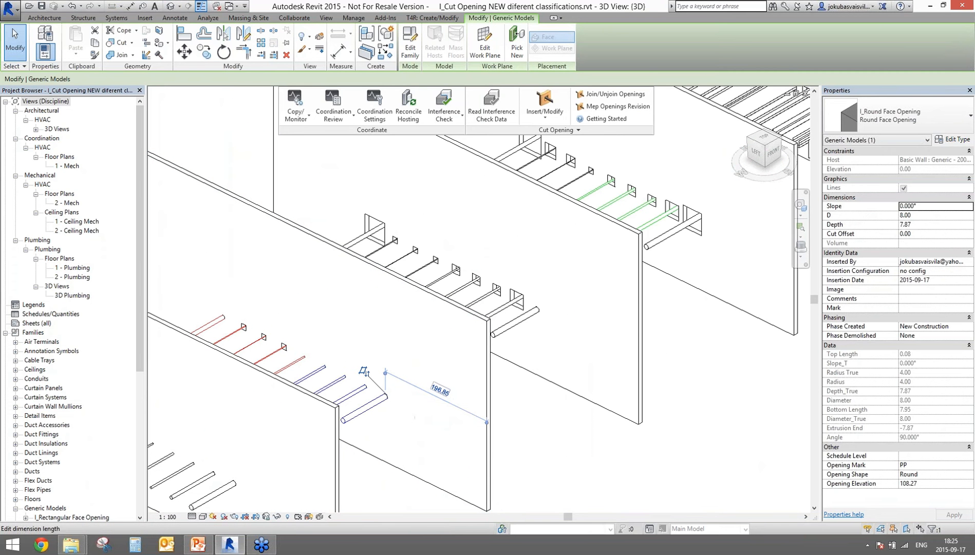
pyautogui.click(932, 271)
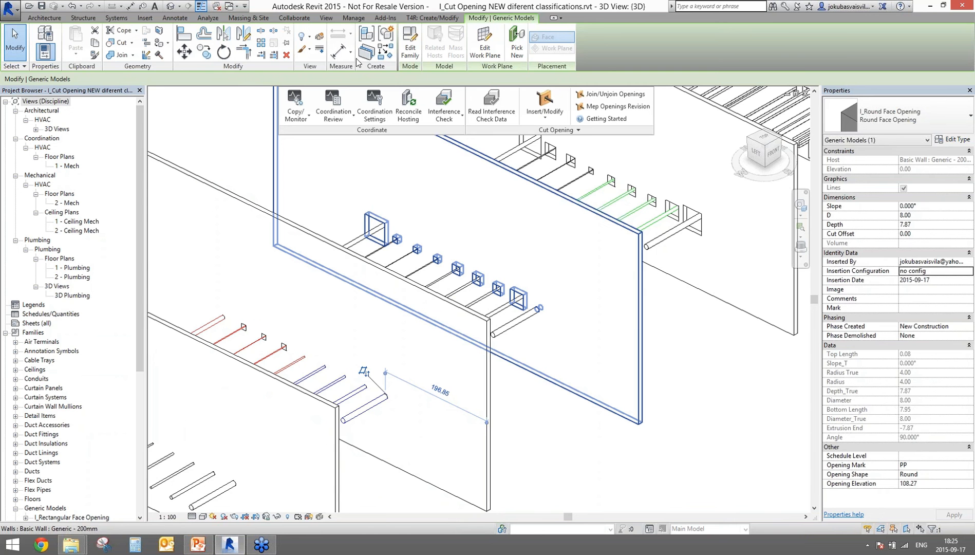
pyautogui.click(690, 354)
pyautogui.scroll(-3, 699, 359)
pyautogui.moveTo(679, 372); pyautogui.dragTo(476, 390, button='middle')
pyautogui.scroll(5, 458, 343)
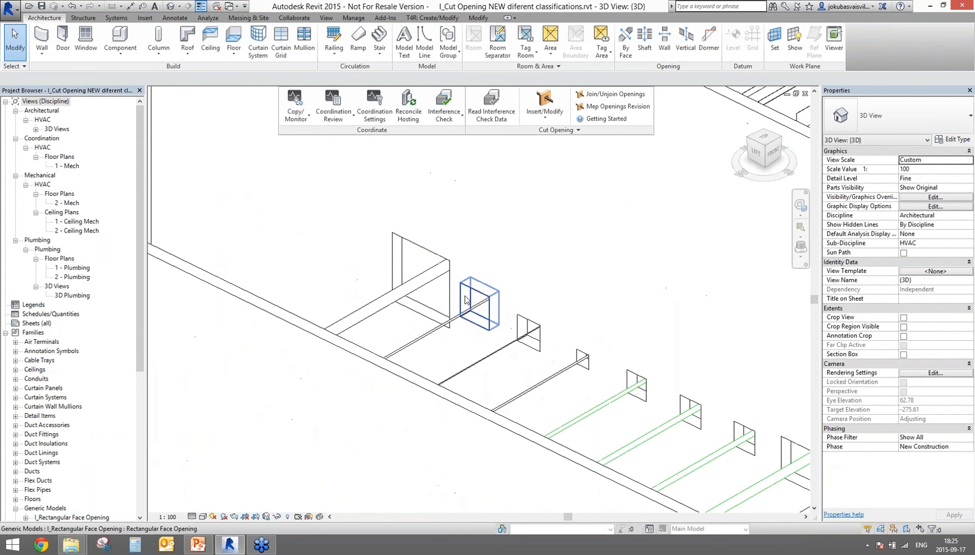
# Step: Try a 150 additional top cut offset on the large duct opening, cancelling after the error
pyautogui.click(451, 294)
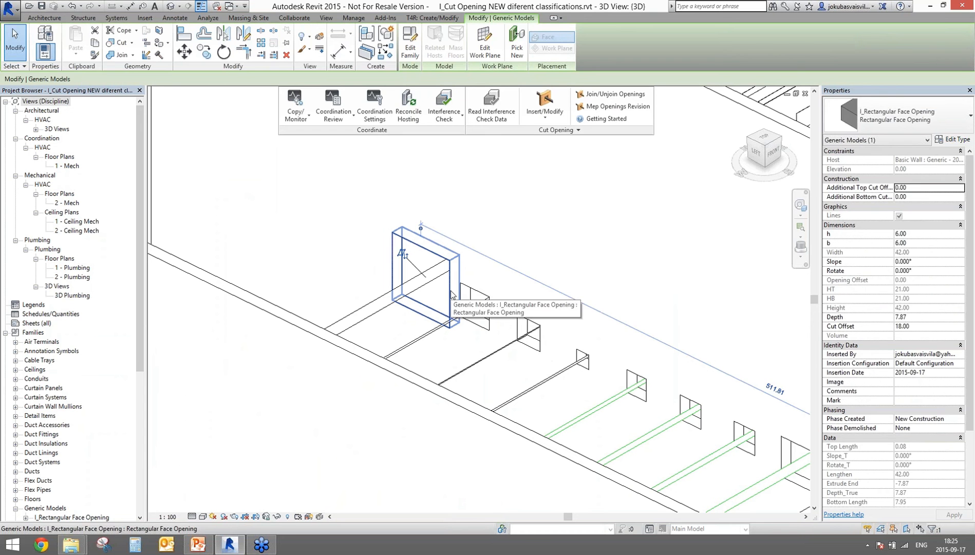
pyautogui.click(920, 188)
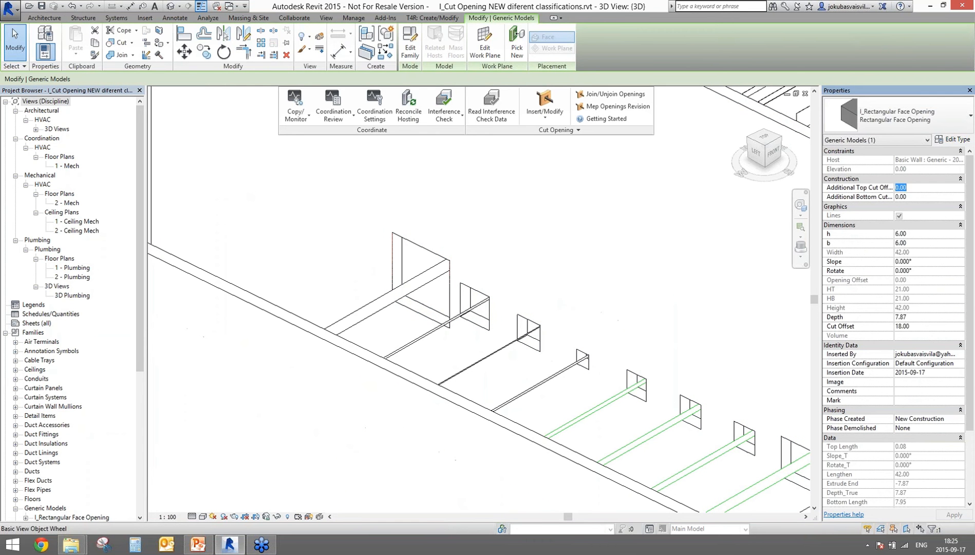
pyautogui.write('150')
pyautogui.press('Return')
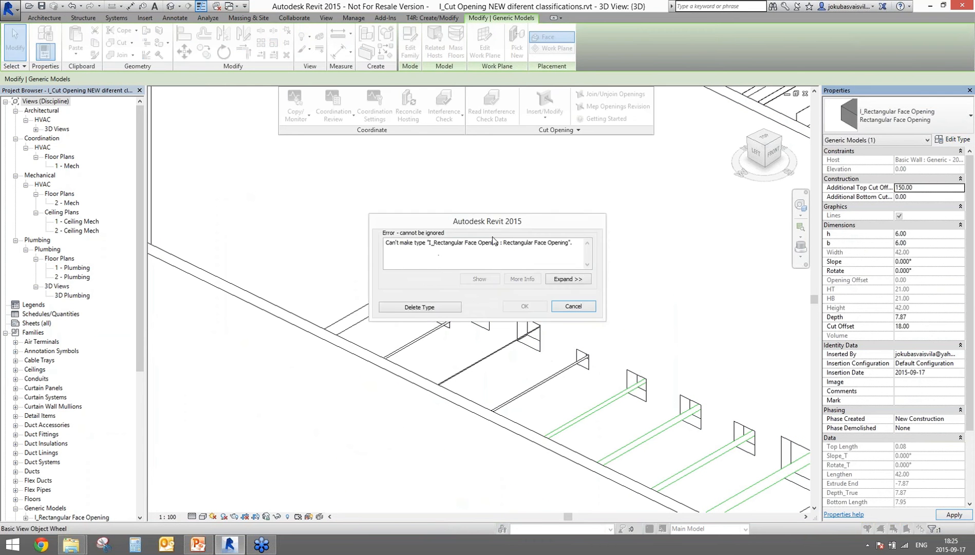
pyautogui.click(574, 306)
pyautogui.scroll(-3, 537, 324)
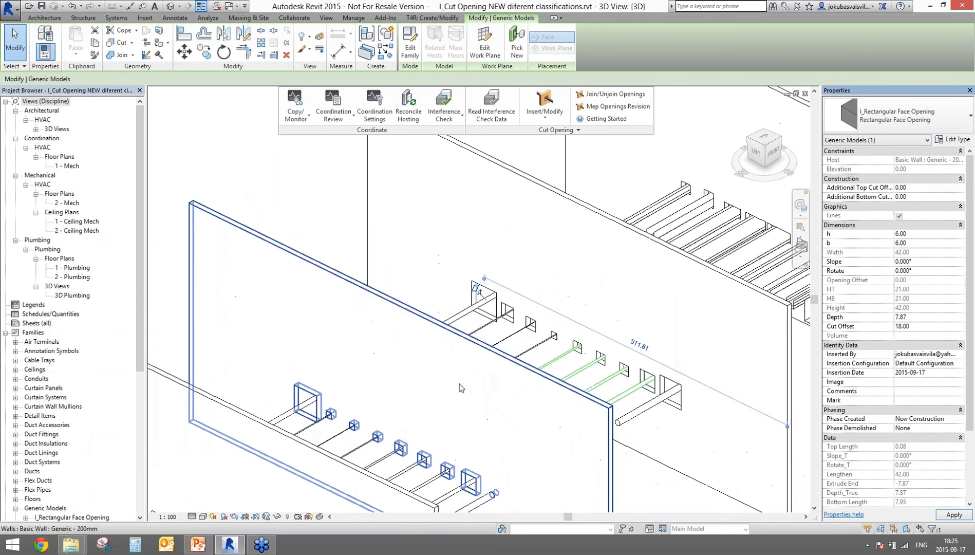
pyautogui.scroll(2, 537, 323)
# Step: Set a cut offset of 5 on a small rectangular opening
pyautogui.click(310, 415)
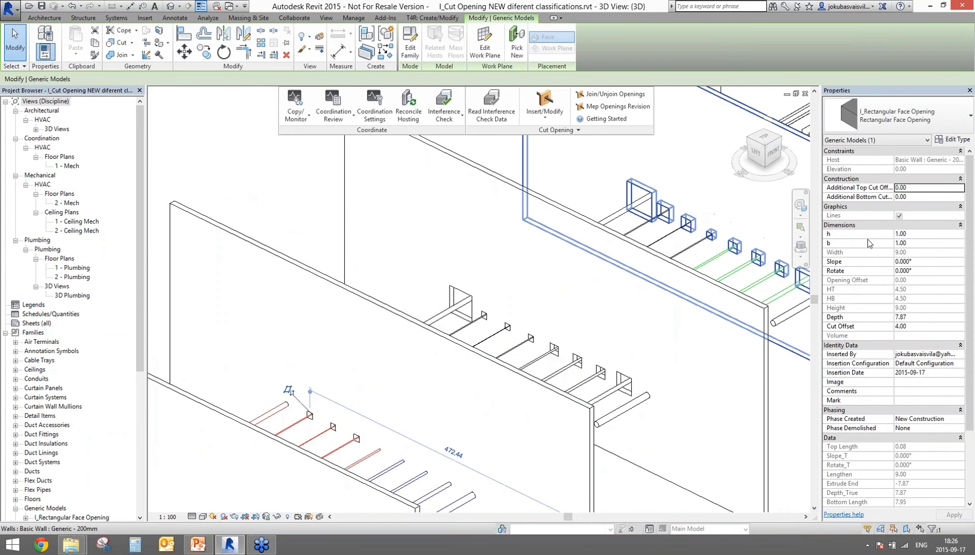
pyautogui.click(918, 326)
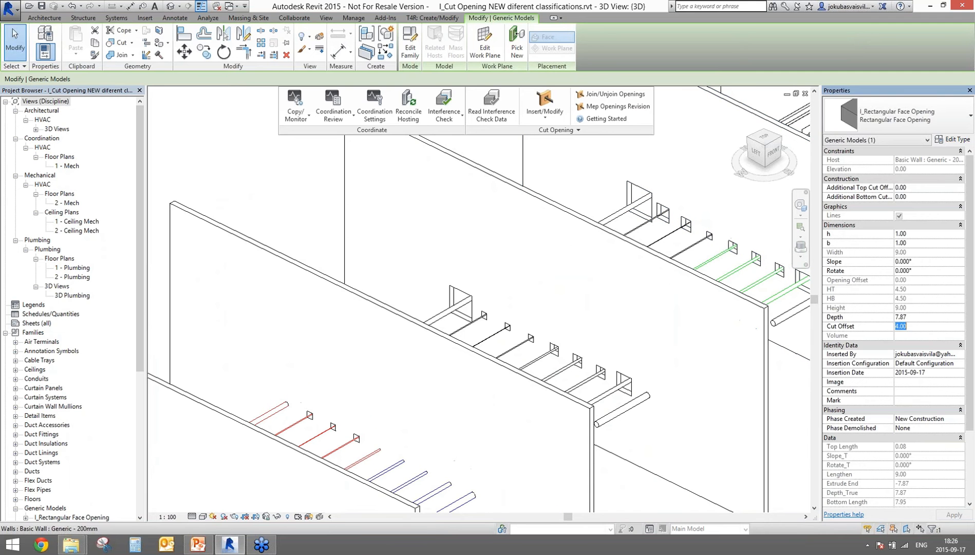
pyautogui.write('5')
pyautogui.press('Return')
# Step: Set the large rectangular opening's Additional Bottom Cut Offset to 4.00, making it 42 high
pyautogui.click(471, 303)
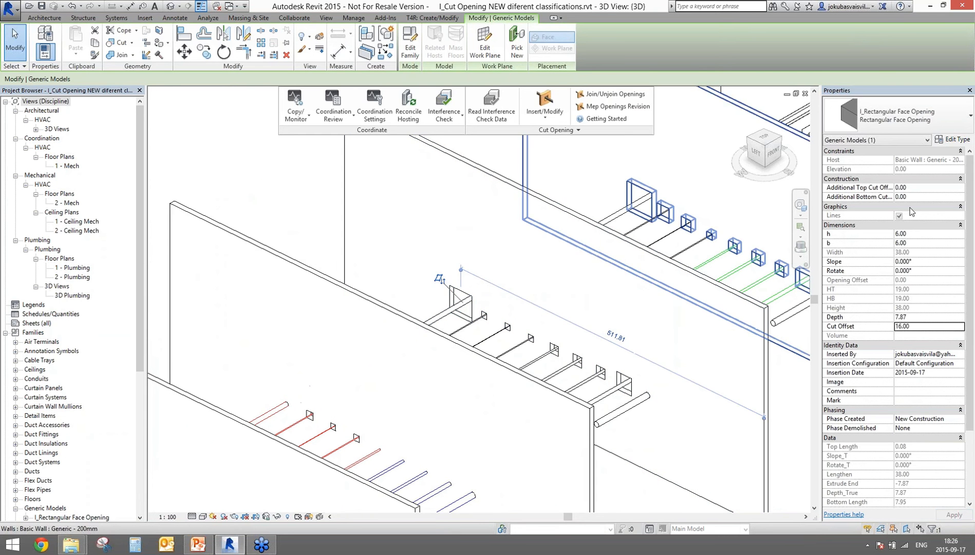
pyautogui.click(924, 196)
pyautogui.write('1')
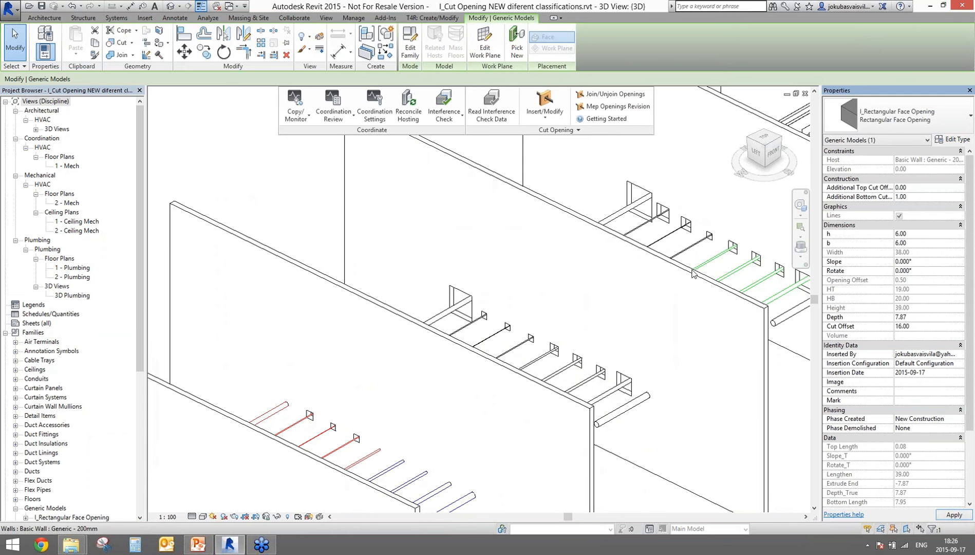
pyautogui.scroll(3, 466, 294)
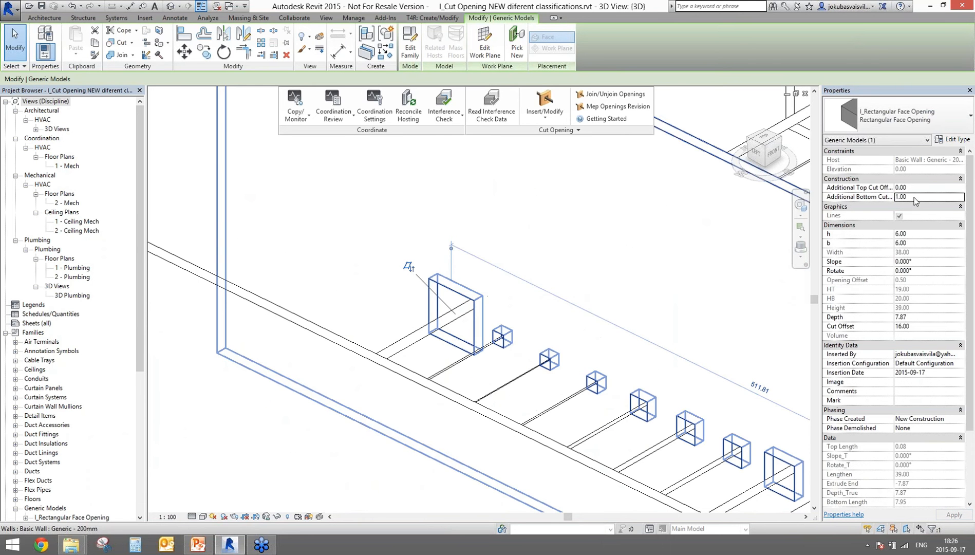
pyautogui.click(924, 196)
pyautogui.write('4')
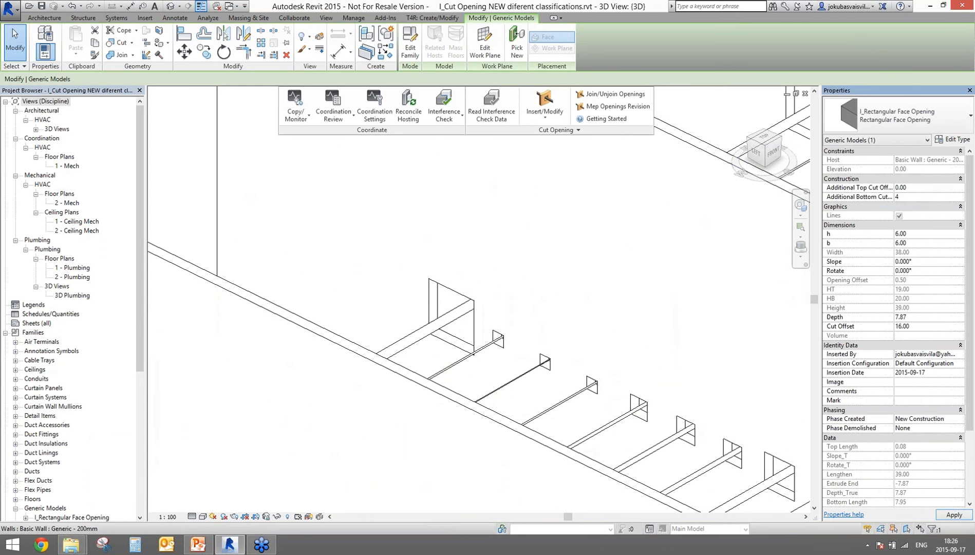
pyautogui.moveTo(588, 319)
pyautogui.scroll(-6, 508, 333)
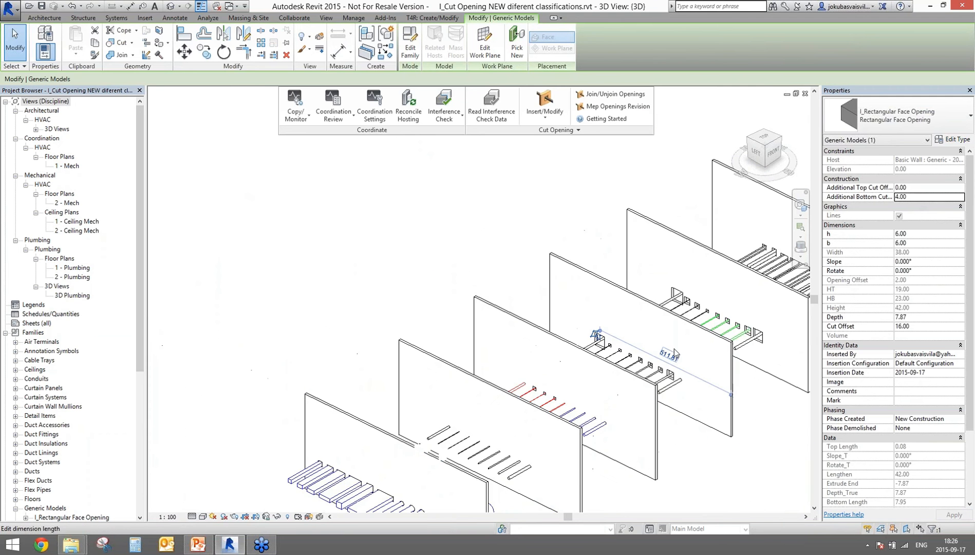
pyautogui.click(920, 201)
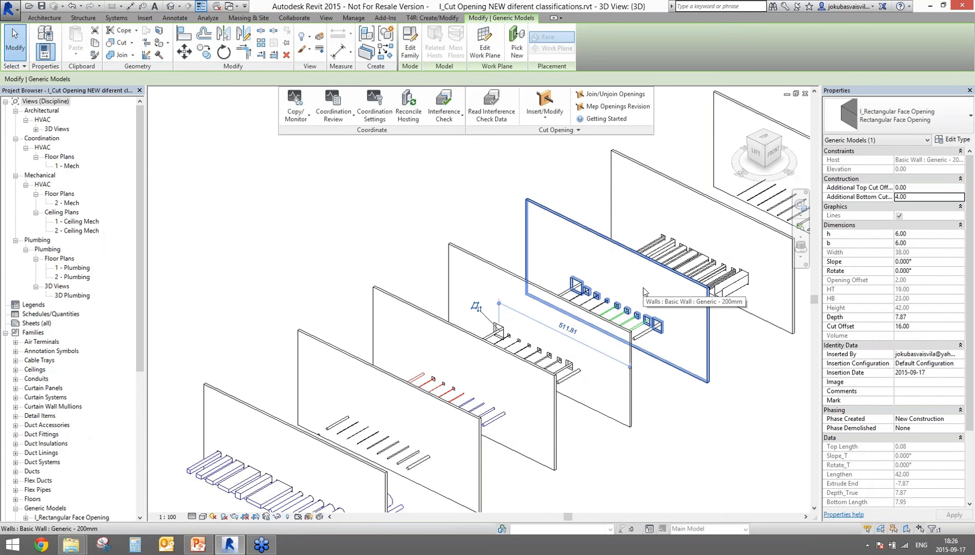
# Step: Reframe the duct wall to compare the enlarged opening, then clear the selection
pyautogui.scroll(4, 564, 283)
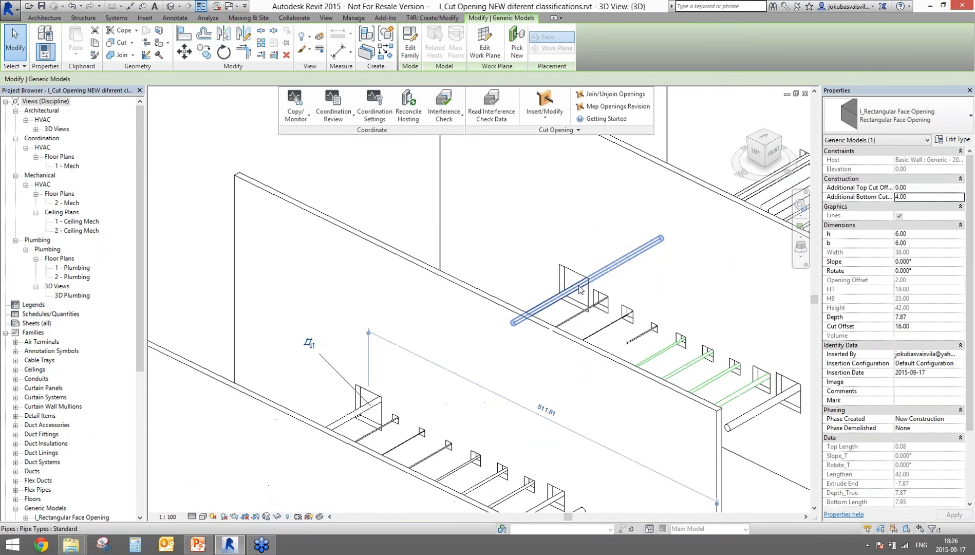
pyautogui.scroll(-4, 655, 305)
pyautogui.moveTo(494, 423); pyautogui.dragTo(464, 329, button='middle')
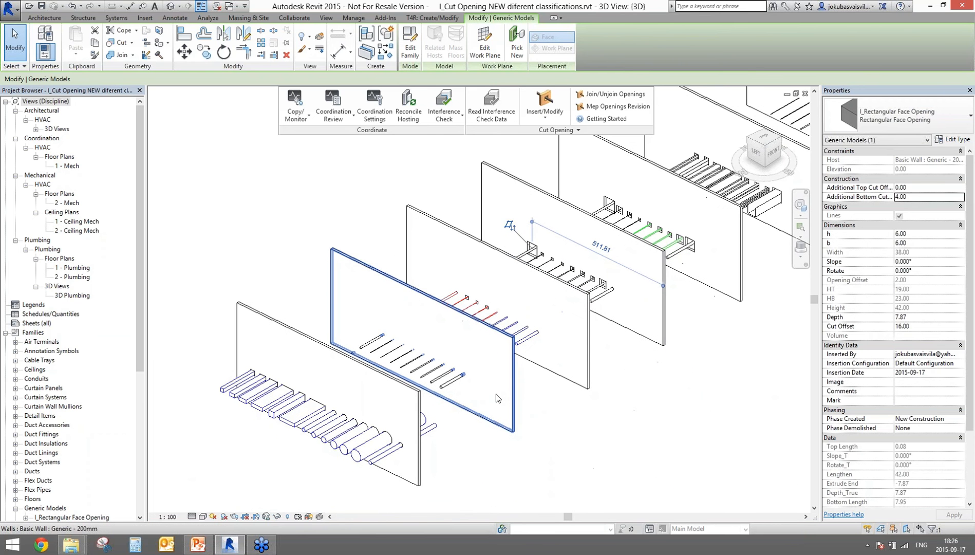
pyautogui.scroll(6, 615, 315)
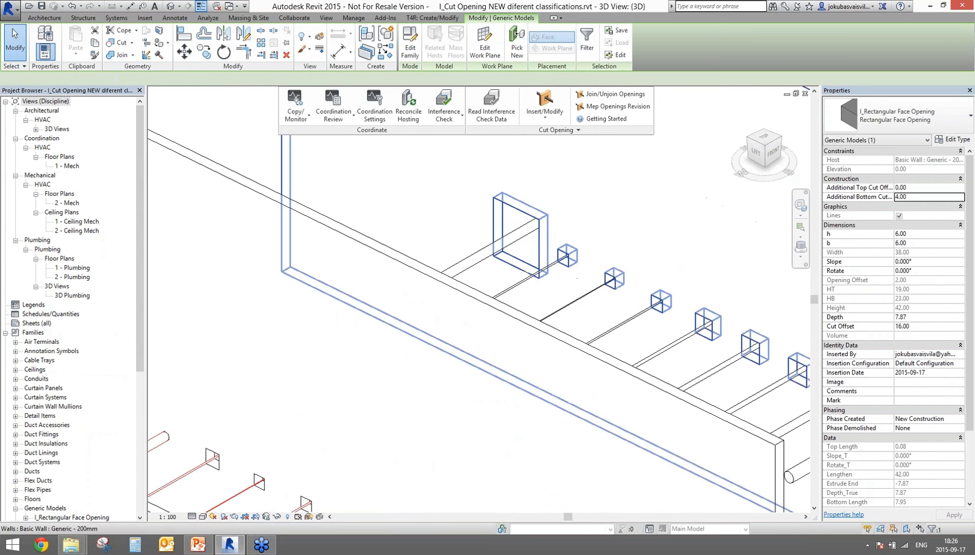
pyautogui.press('Escape')
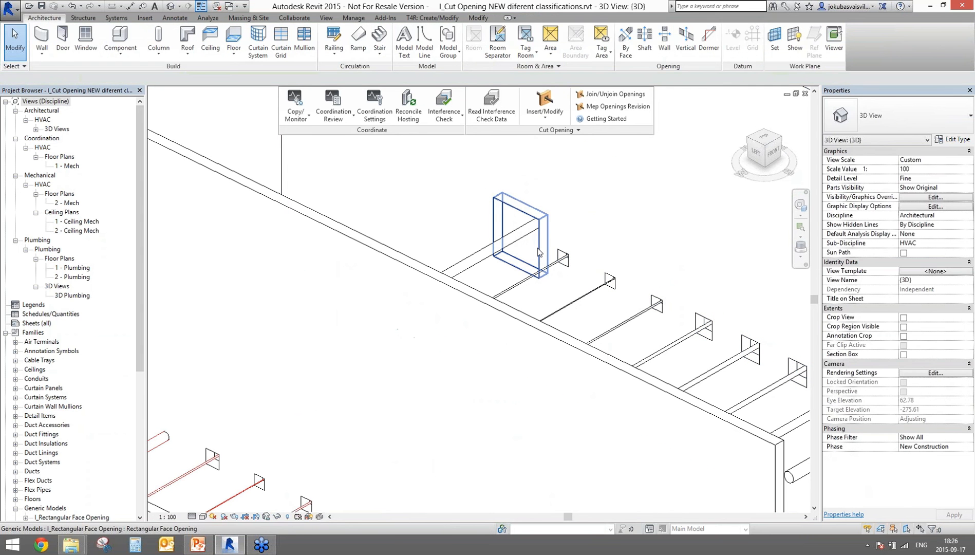
# Step: Join the large rectangular opening with its small square neighbour, then zoom out to all seven walls
pyautogui.click(563, 257)
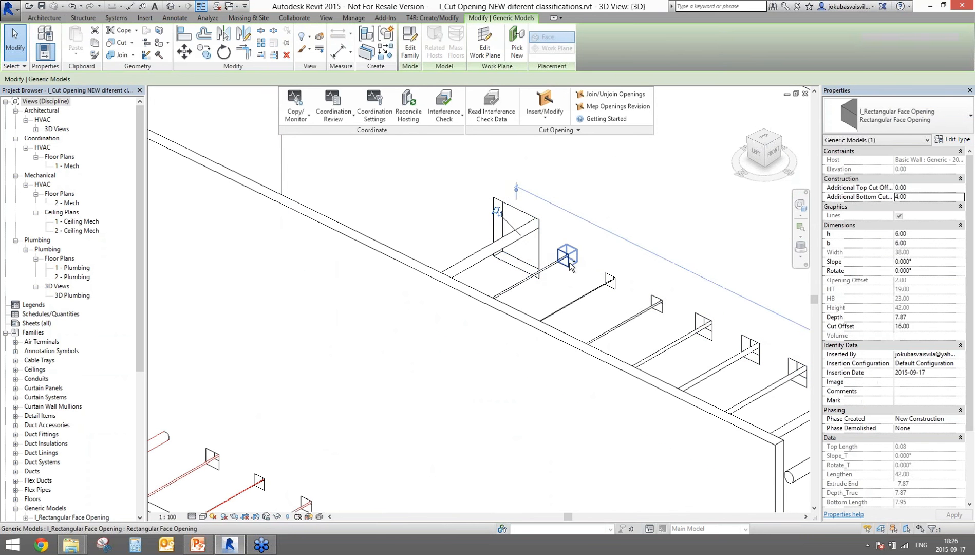
pyautogui.click(604, 95)
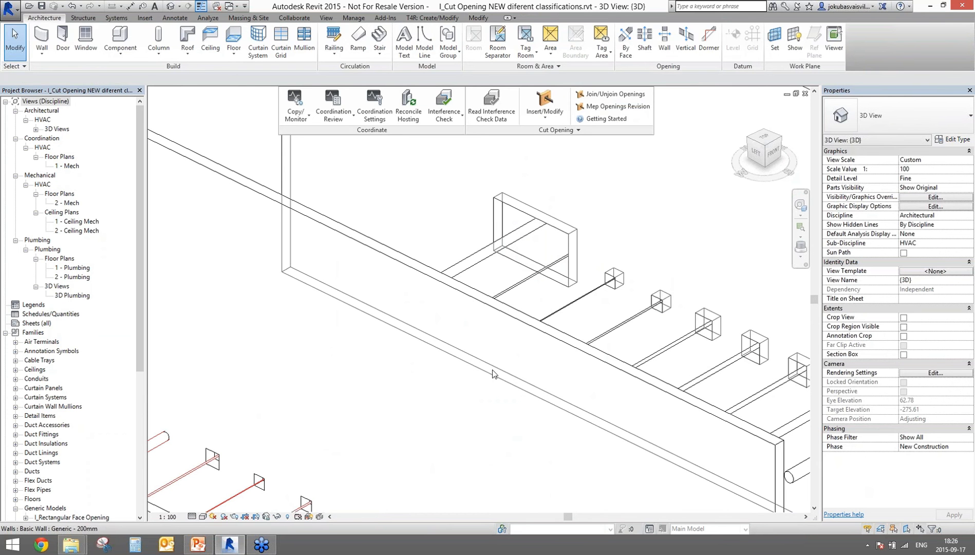
pyautogui.scroll(-5, 482, 371)
pyautogui.scroll(-2, 562, 412)
pyautogui.moveTo(561, 412); pyautogui.dragTo(488, 336, button='middle')
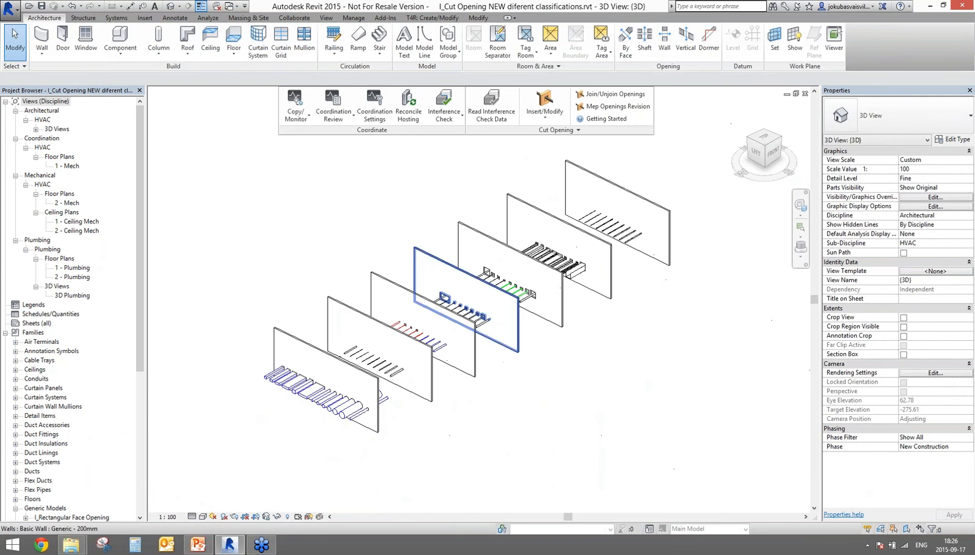
# Step: Open the 1 - Mech floor plan and bring the blue ducts into view
pyautogui.doubleClick(69, 165)
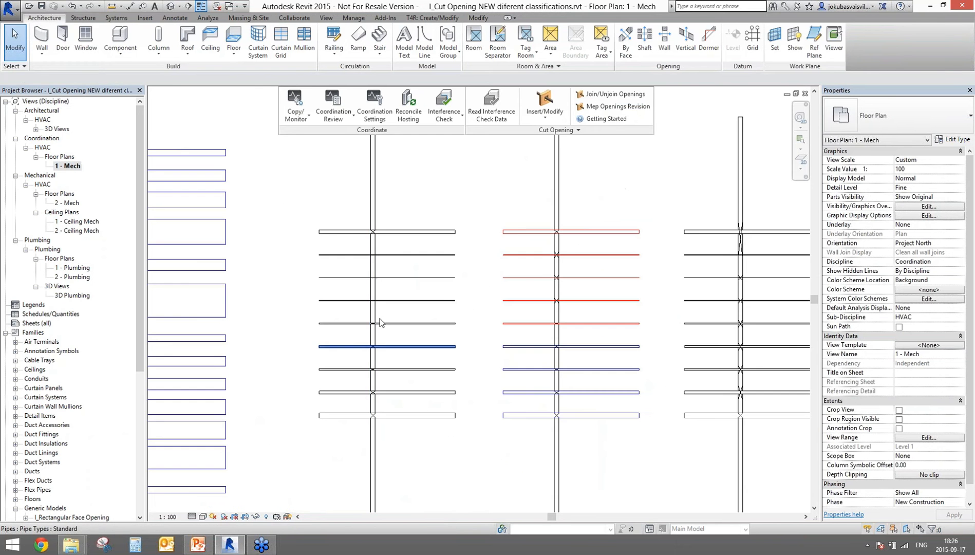
pyautogui.moveTo(307, 276); pyautogui.dragTo(607, 246, button='middle')
pyautogui.scroll(1, 481, 219)
pyautogui.moveTo(480, 220); pyautogui.dragTo(486, 330, button='middle')
pyautogui.scroll(1, 467, 211)
pyautogui.scroll(1, 466, 211)
# Step: Nudge the top duct slightly upward and list the MEP openings needing revision
pyautogui.click(463, 223)
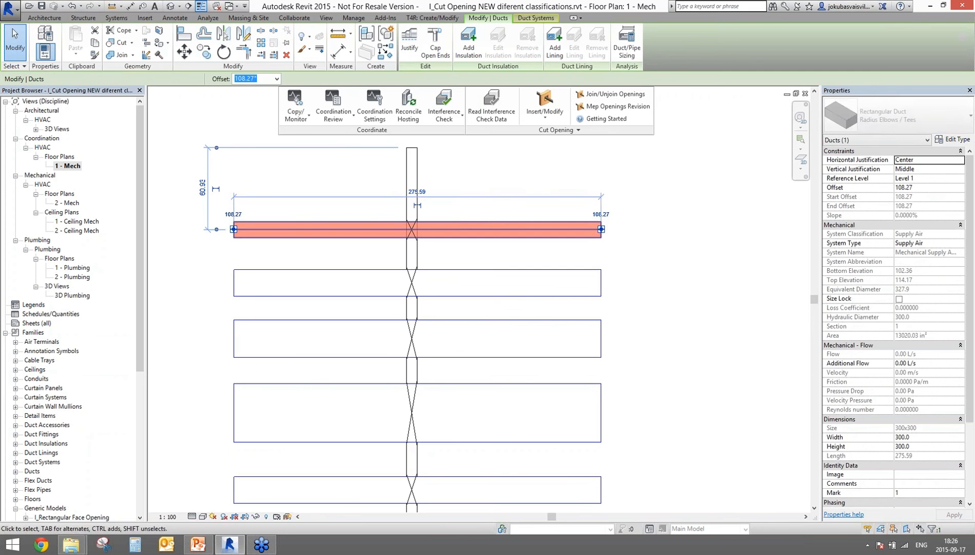
pyautogui.moveTo(462, 223); pyautogui.dragTo(457, 215)
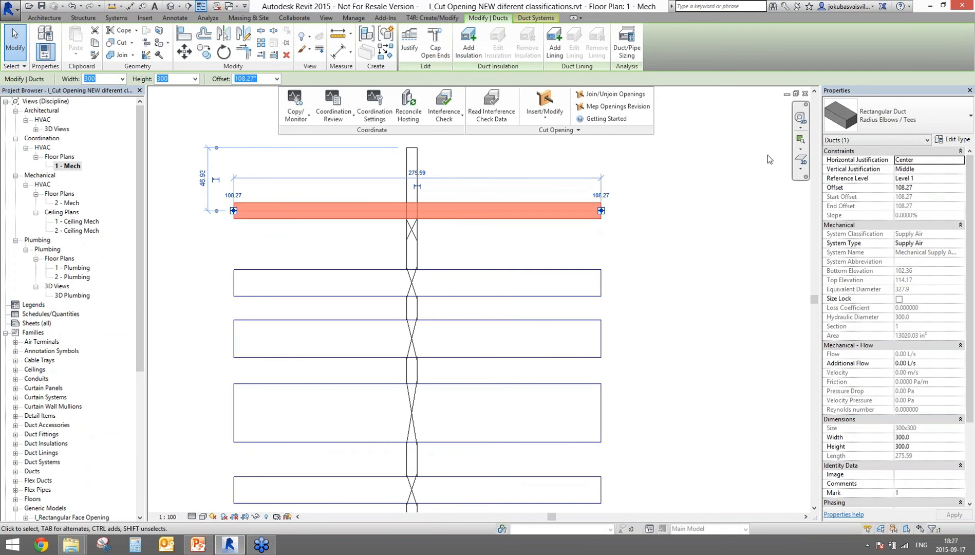
pyautogui.click(607, 106)
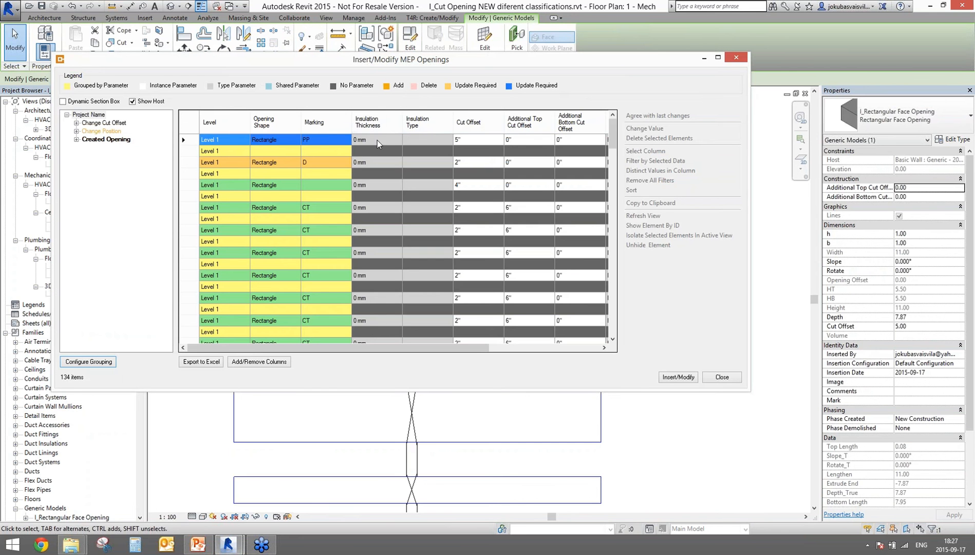
# Step: Filter to Change Position openings and update the moved duct's opening
pyautogui.click(98, 124)
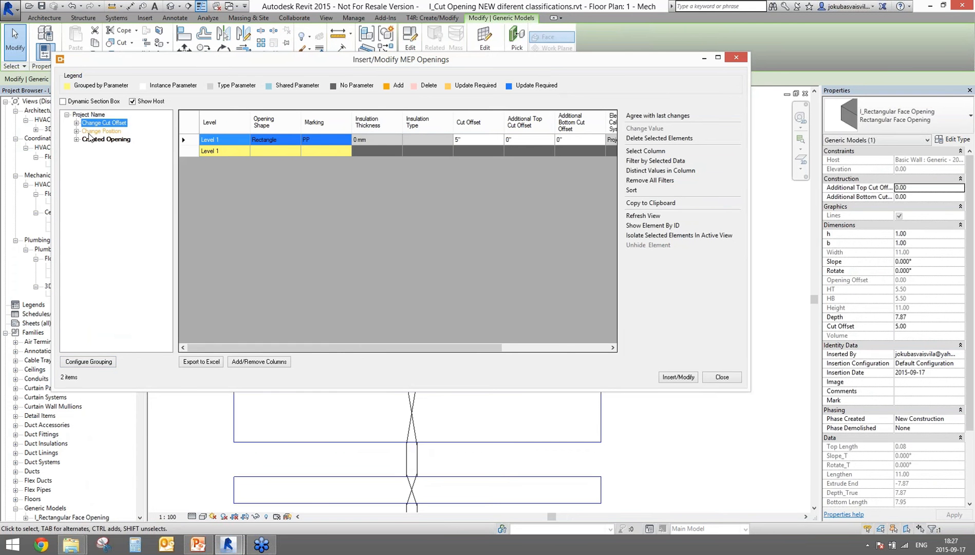
pyautogui.click(106, 132)
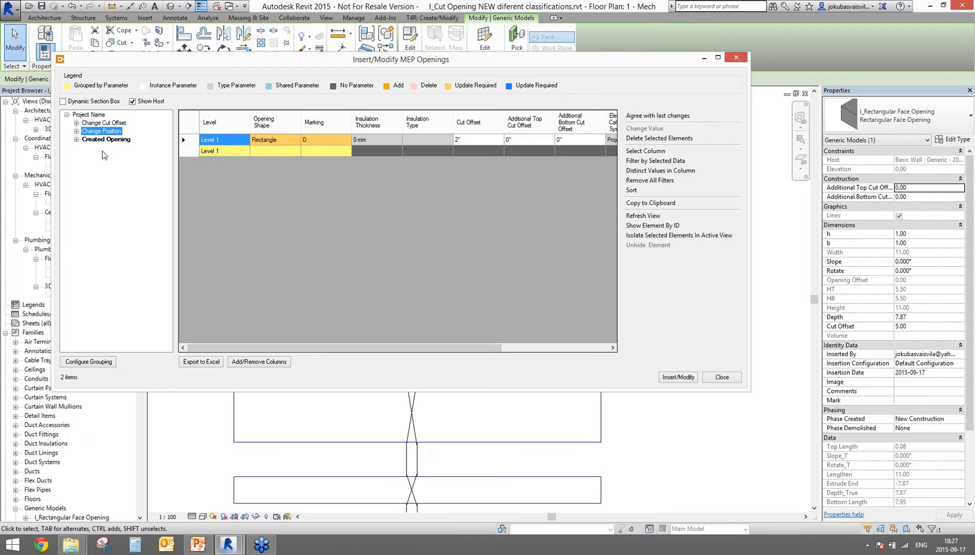
pyautogui.rightClick(111, 132)
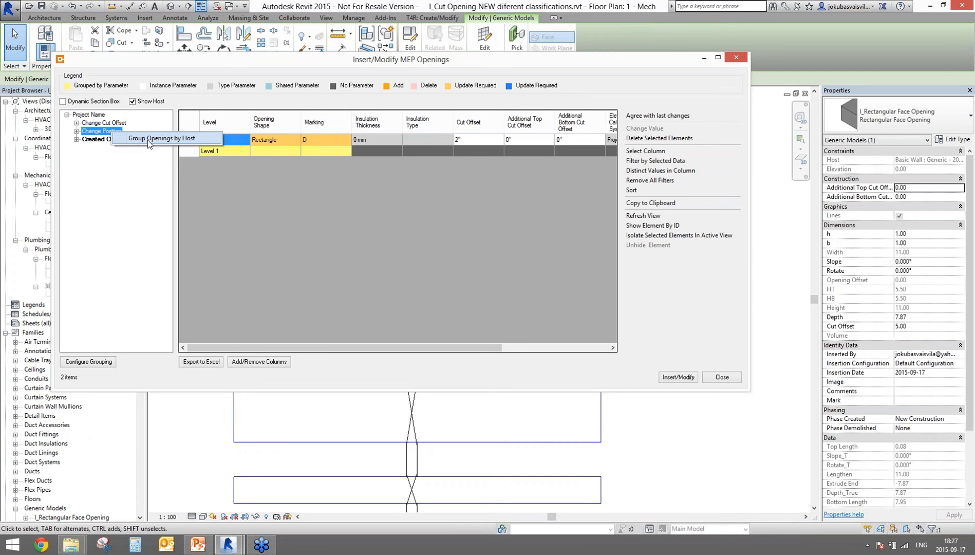
pyautogui.click(331, 318)
pyautogui.click(678, 377)
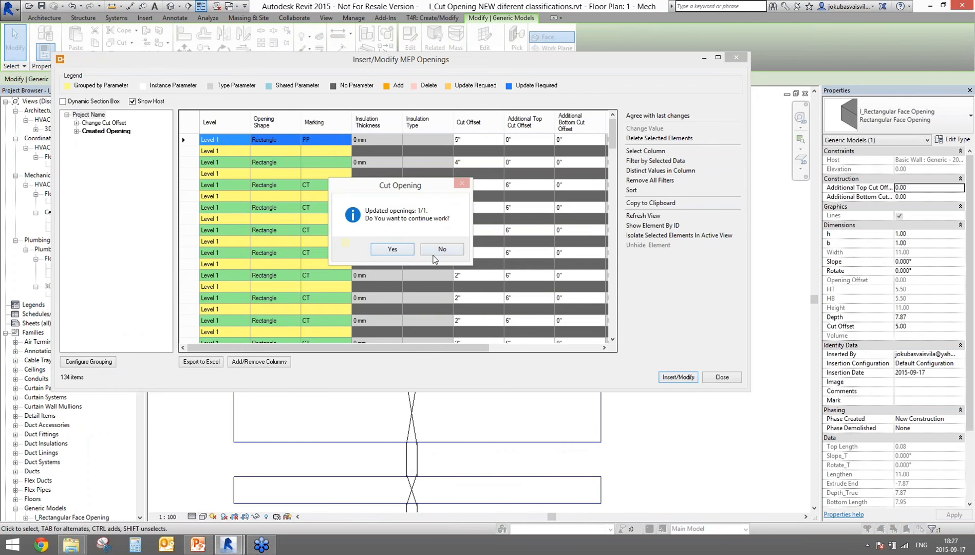
pyautogui.click(441, 249)
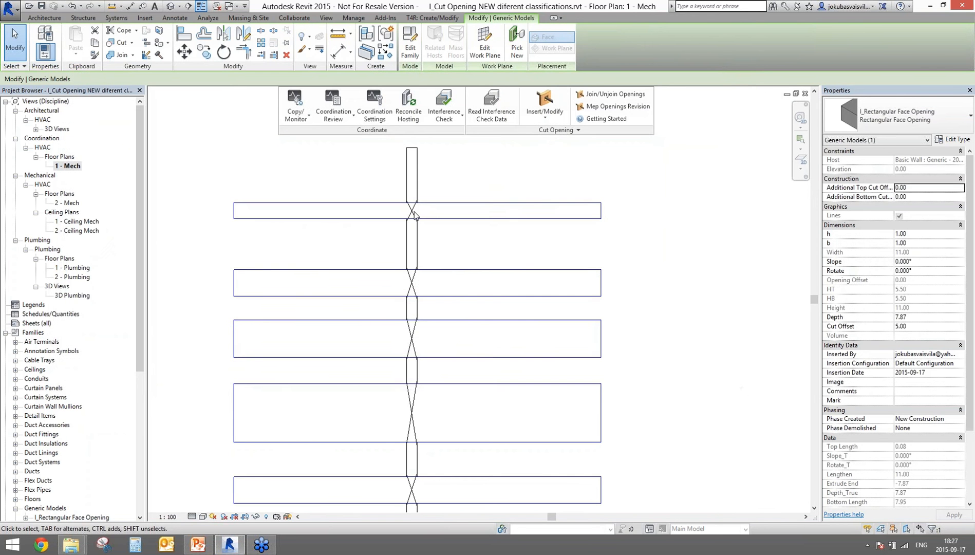
# Step: Delete the two bottom ducts
pyautogui.scroll(2, 413, 216)
pyautogui.scroll(2, 412, 214)
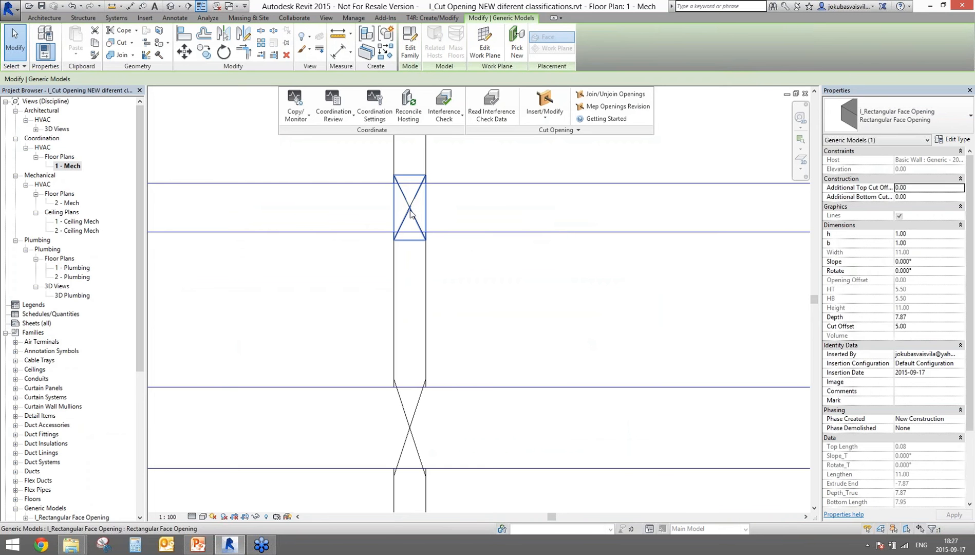
pyautogui.scroll(-4, 418, 207)
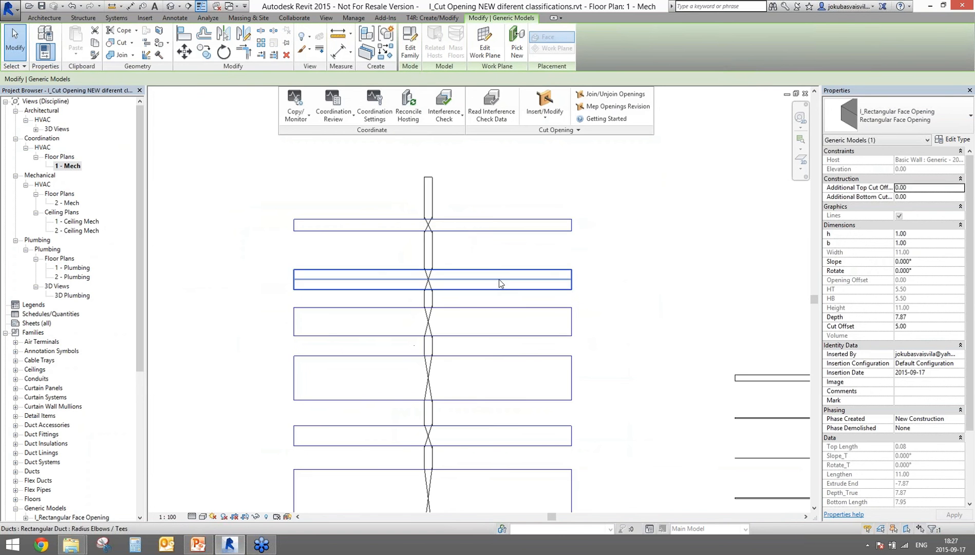
pyautogui.scroll(-2, 499, 278)
pyautogui.moveTo(503, 296); pyautogui.dragTo(483, 119, button='middle')
pyautogui.scroll(-1, 482, 119)
pyautogui.moveTo(515, 416); pyautogui.dragTo(488, 363)
pyautogui.press('Delete')
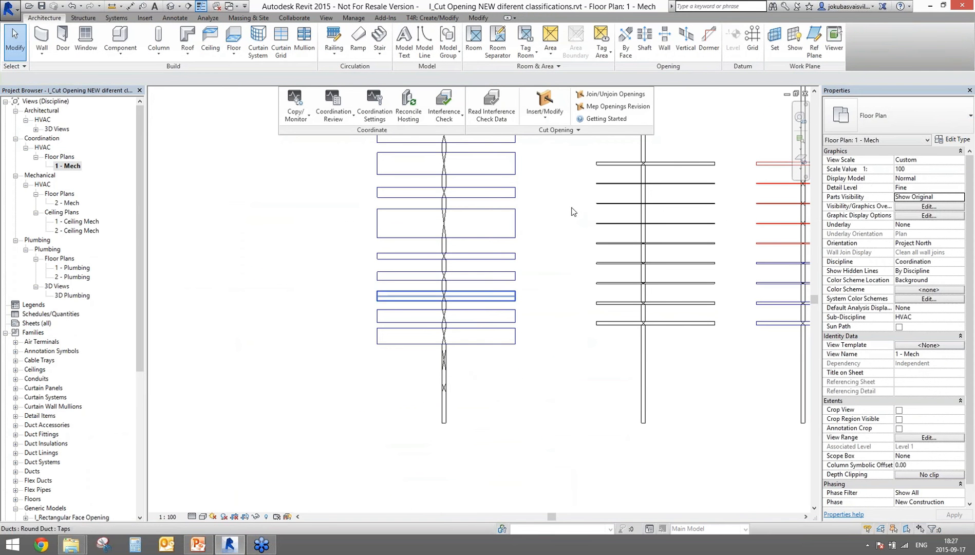
# Step: Rerun MEP Openings Revision and remove the two openings marked for deletion
pyautogui.click(603, 105)
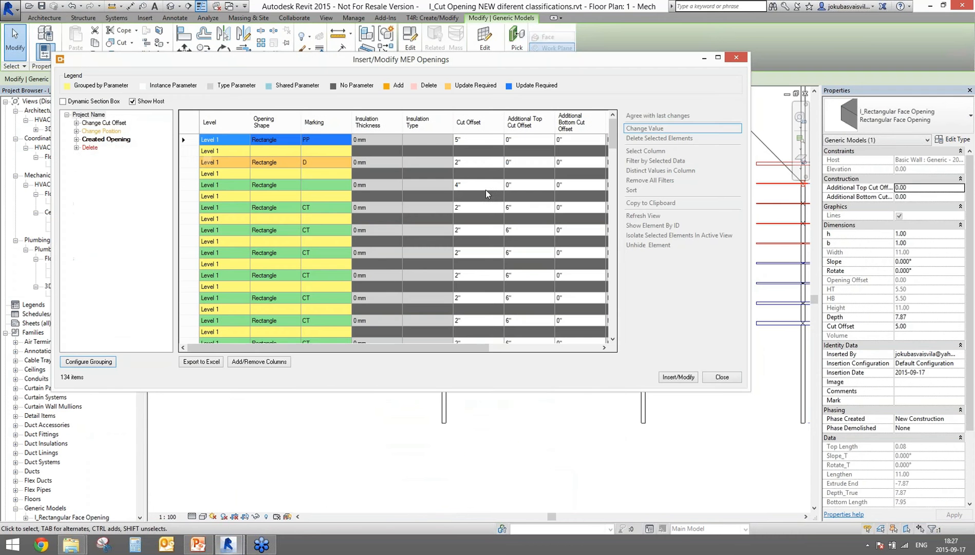
pyautogui.click(90, 147)
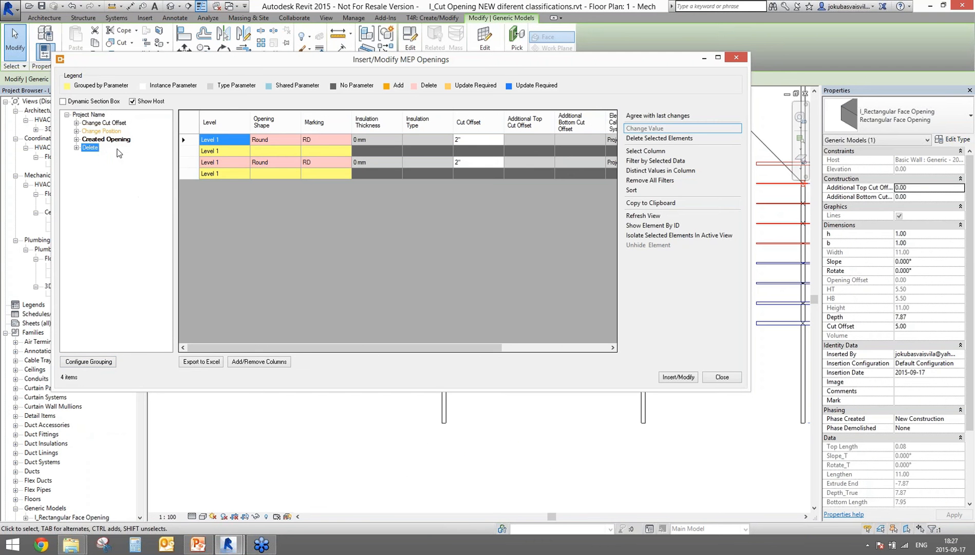
pyautogui.click(667, 378)
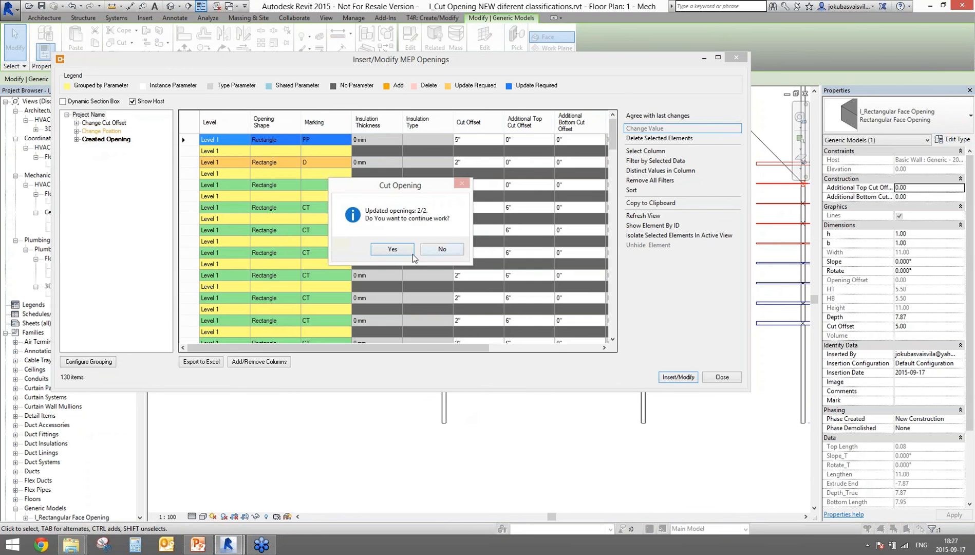
pyautogui.click(442, 249)
pyautogui.scroll(4, 445, 377)
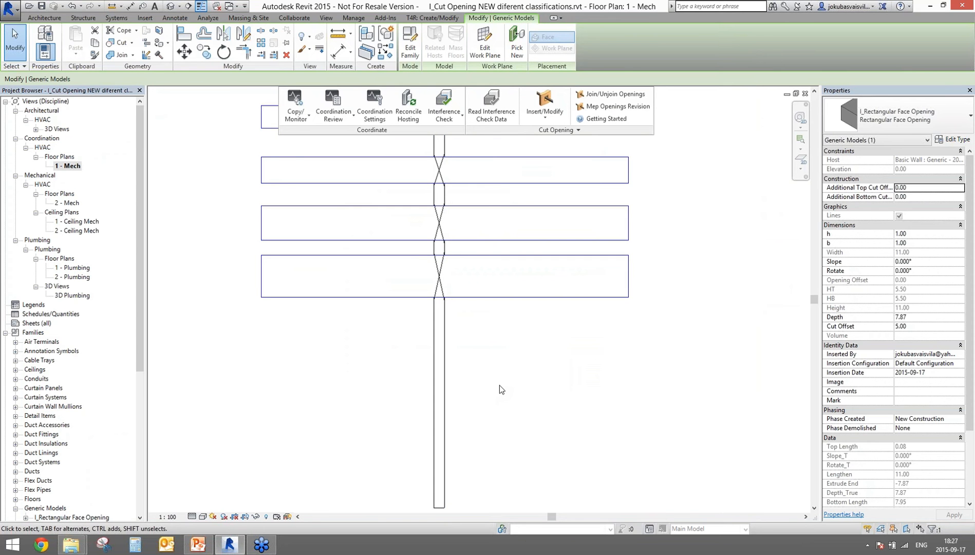
pyautogui.scroll(-4, 534, 379)
pyautogui.moveTo(538, 383); pyautogui.dragTo(380, 398, button='middle')
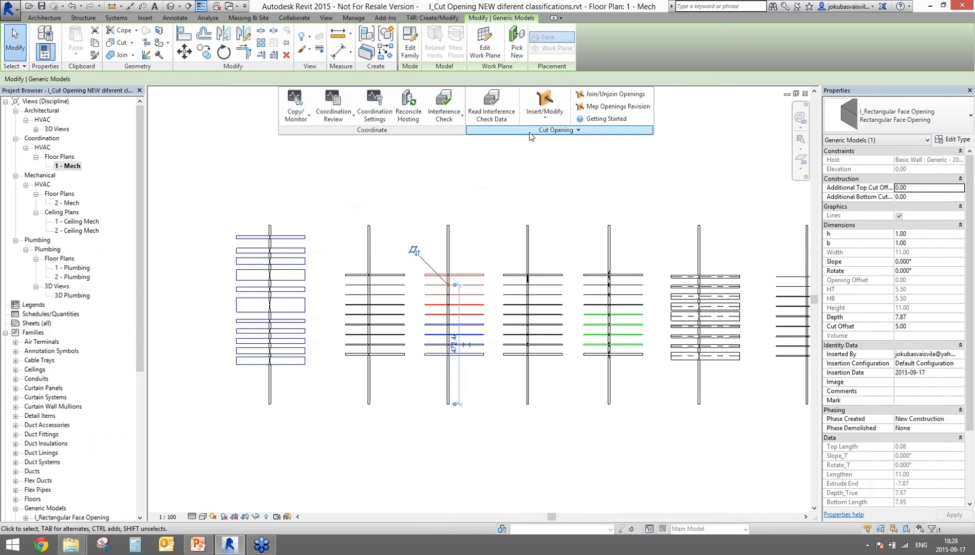
# Step: Assign M_Fire Damper as the rectangular duct accessory for all five wall types and save
pyautogui.click(513, 129)
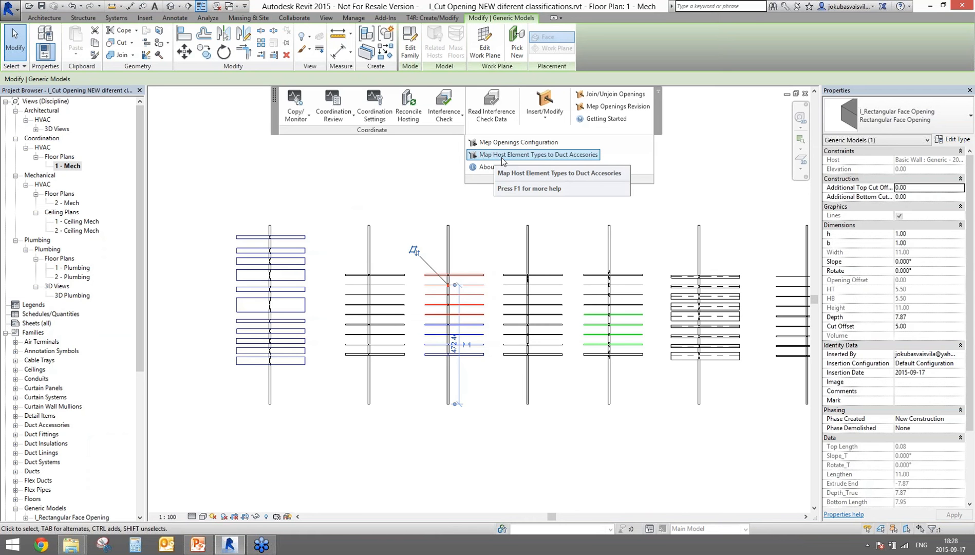
pyautogui.click(501, 155)
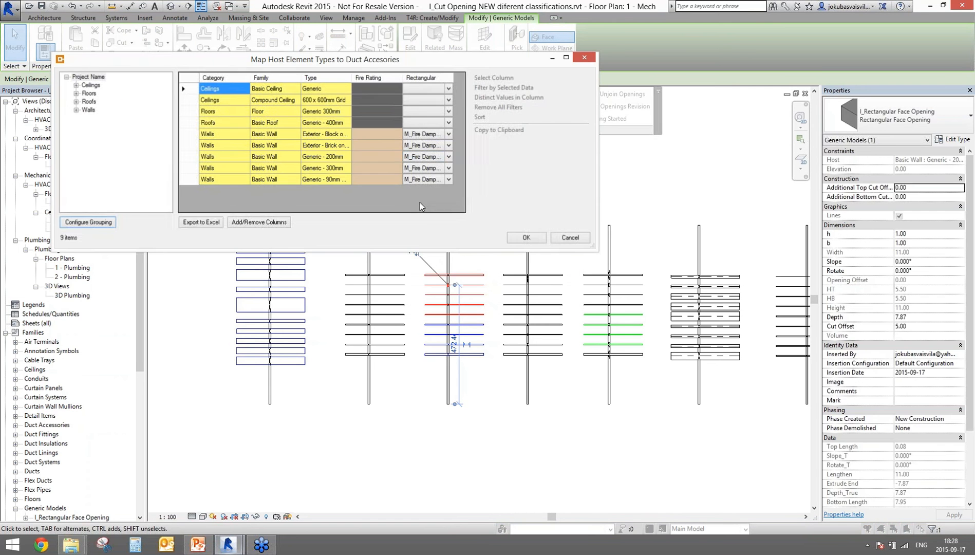
pyautogui.moveTo(231, 134); pyautogui.dragTo(231, 186)
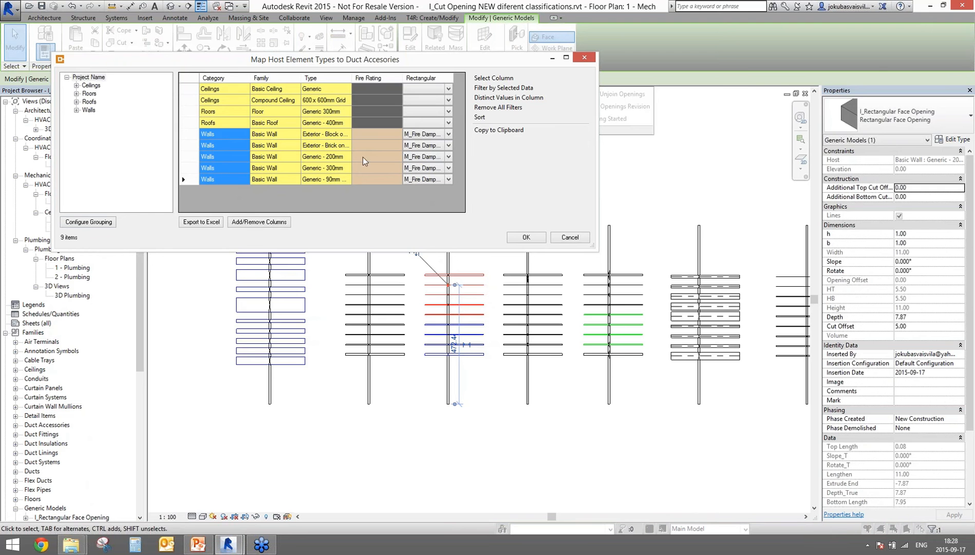
pyautogui.moveTo(377, 135); pyautogui.dragTo(379, 175)
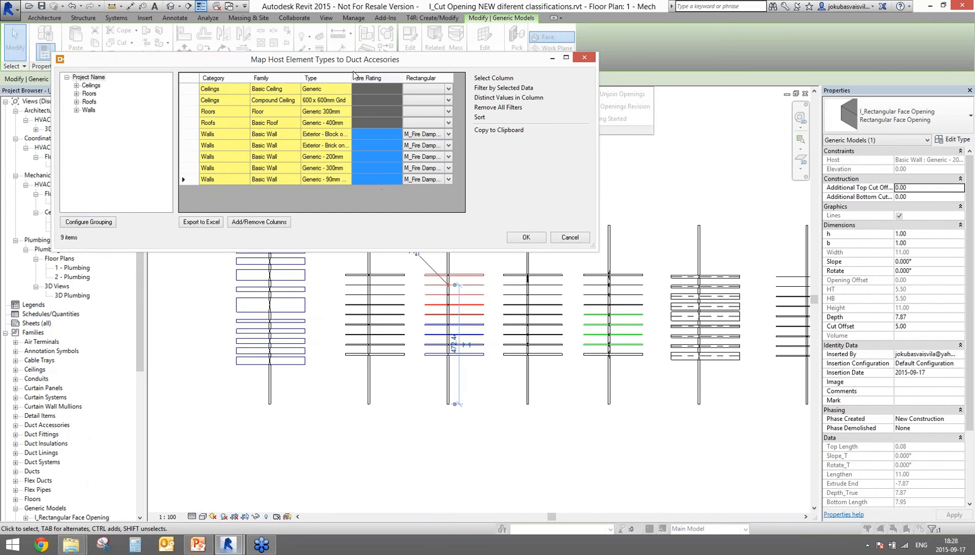
pyautogui.click(448, 134)
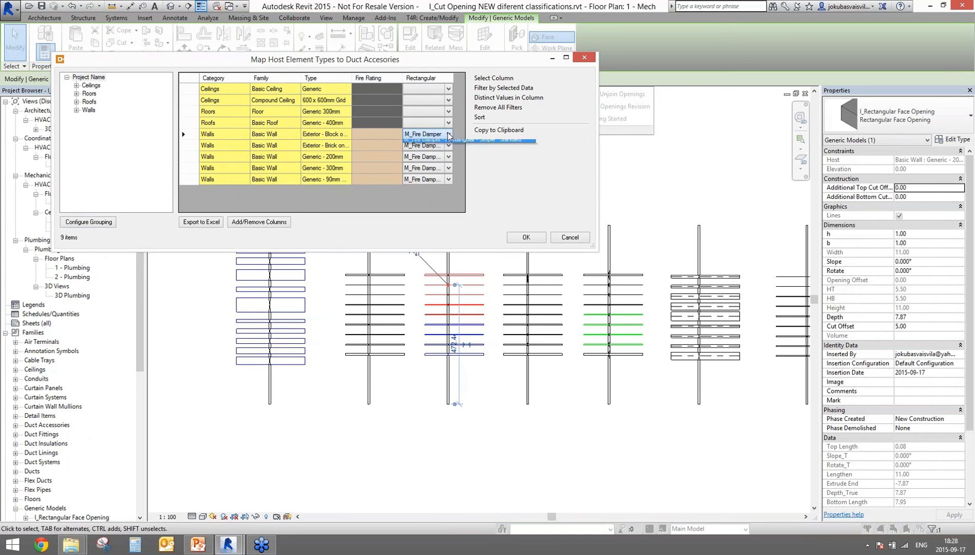
pyautogui.click(448, 134)
pyautogui.click(444, 143)
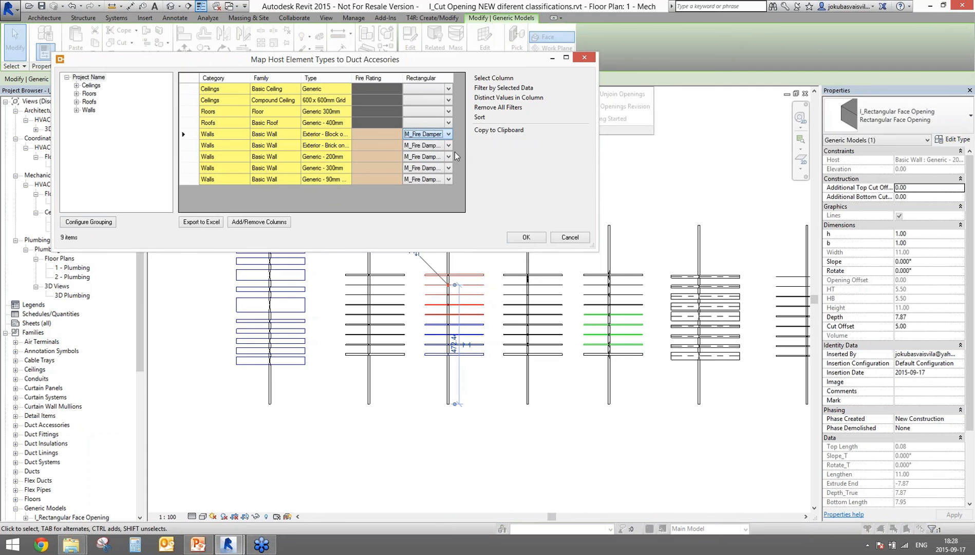
pyautogui.click(526, 237)
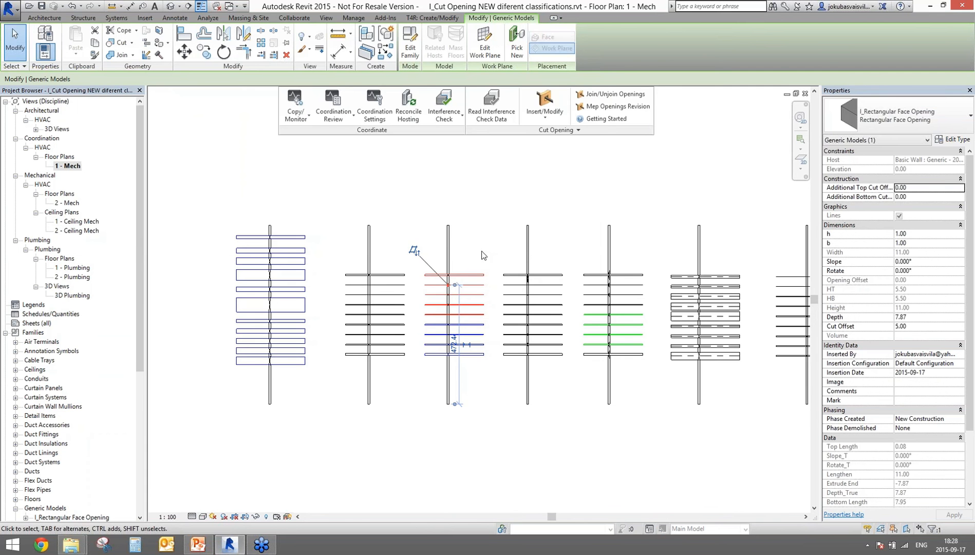
# Step: Run Insert/Update Fire Dampers with the lll.html report, creating six M_Fire Damper accessories
pyautogui.click(537, 124)
pyautogui.click(537, 144)
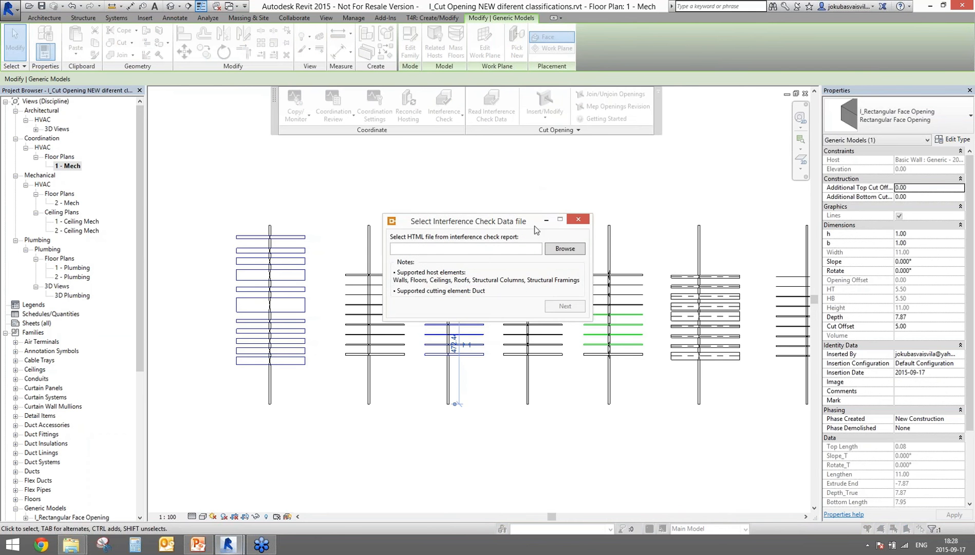
pyautogui.click(560, 248)
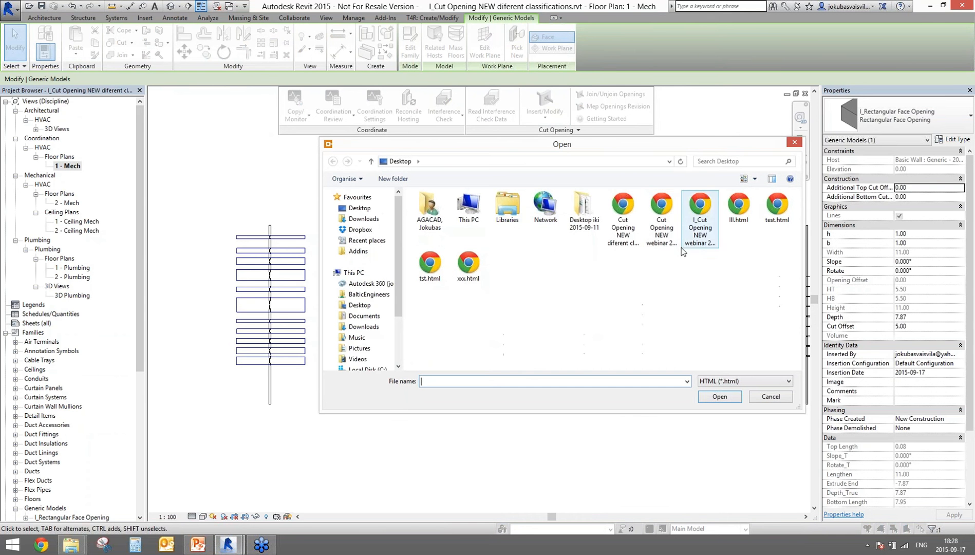
pyautogui.click(744, 208)
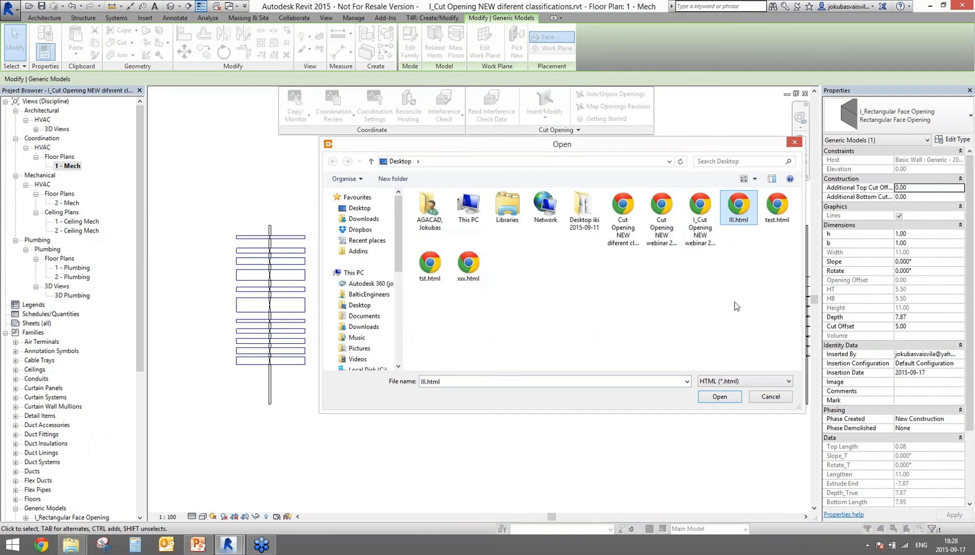
pyautogui.click(716, 397)
pyautogui.click(574, 304)
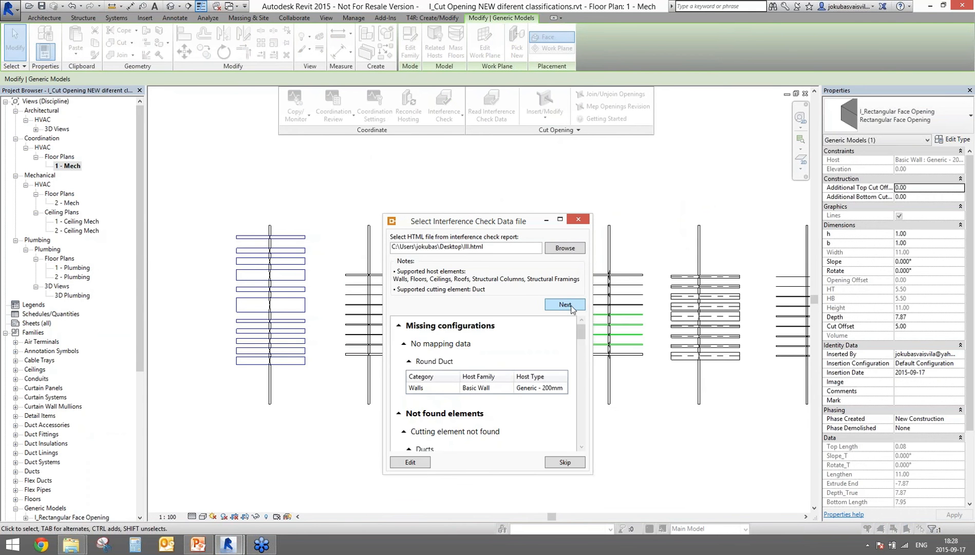
pyautogui.click(570, 305)
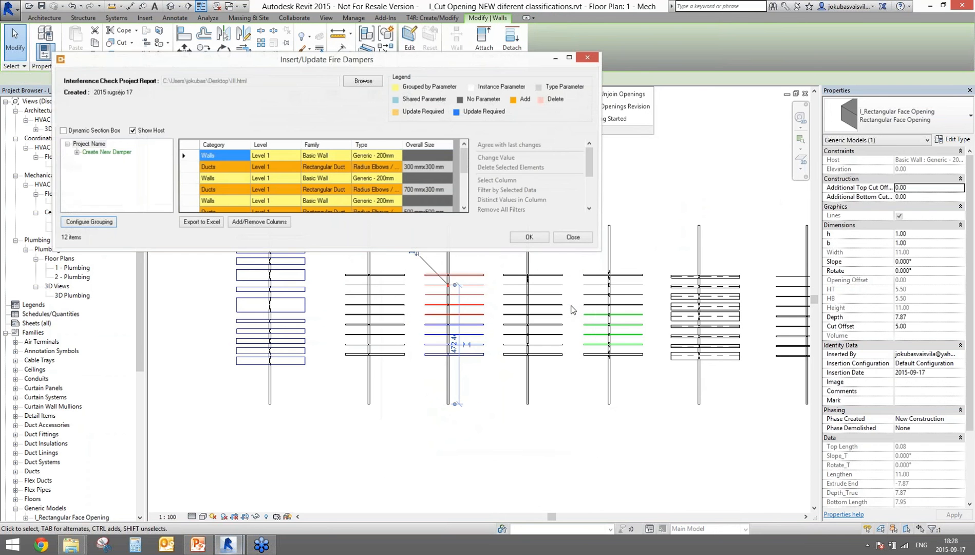
pyautogui.click(527, 237)
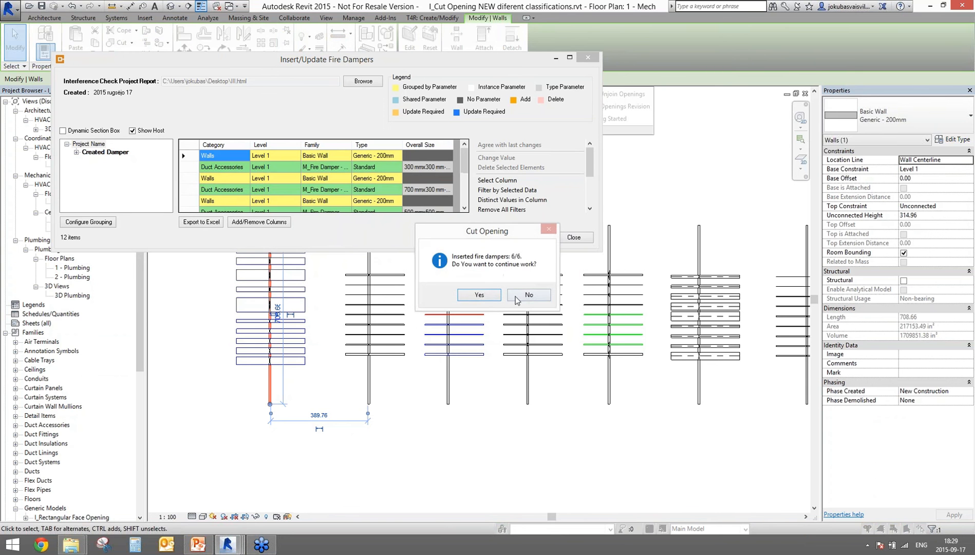
pyautogui.click(520, 292)
pyautogui.click(229, 544)
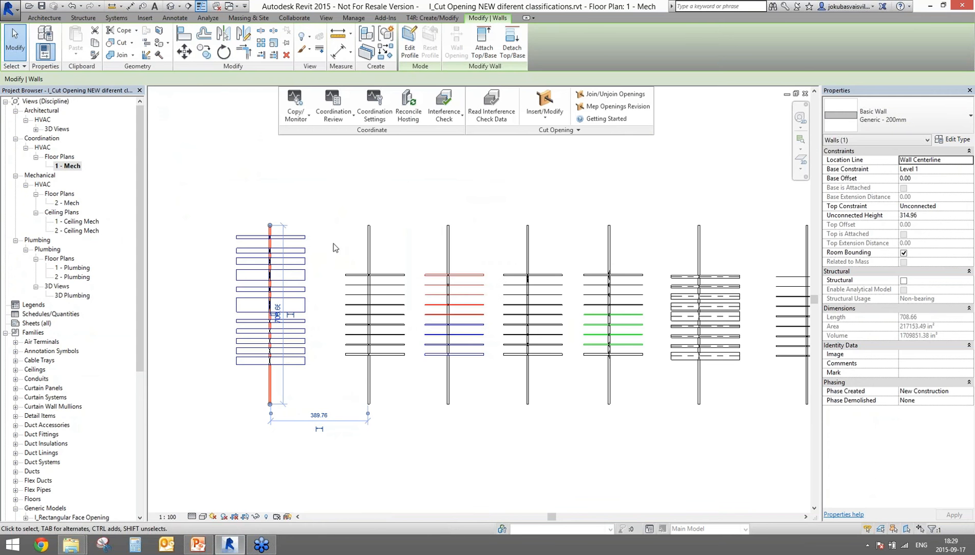
# Step: Switch to the 3D view and set its discipline to Mechanical
pyautogui.click(171, 6)
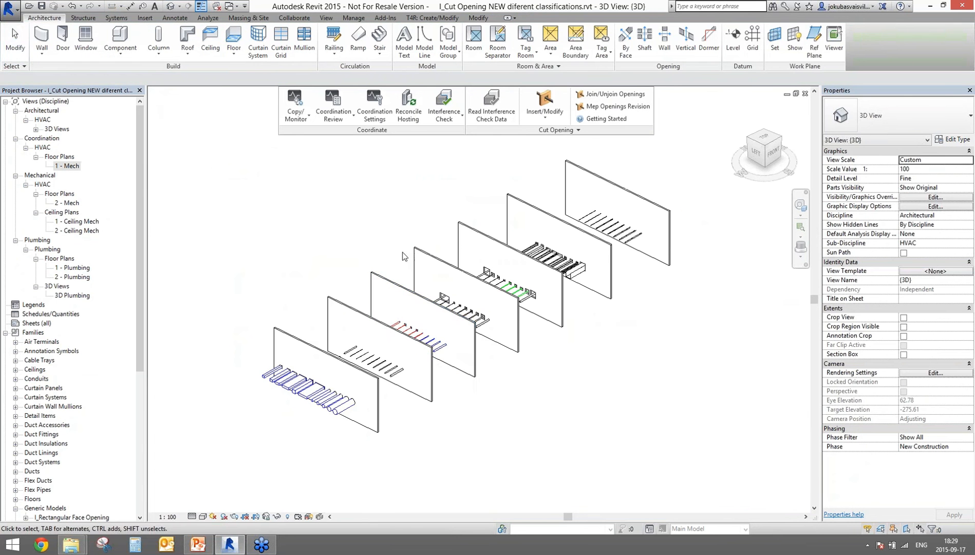
pyautogui.scroll(10, 466, 362)
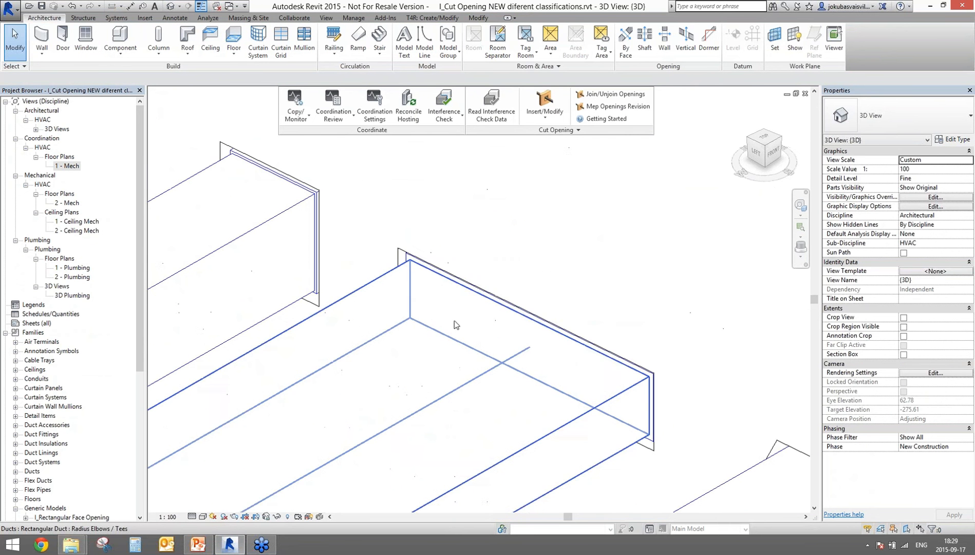
pyautogui.click(965, 215)
pyautogui.click(924, 241)
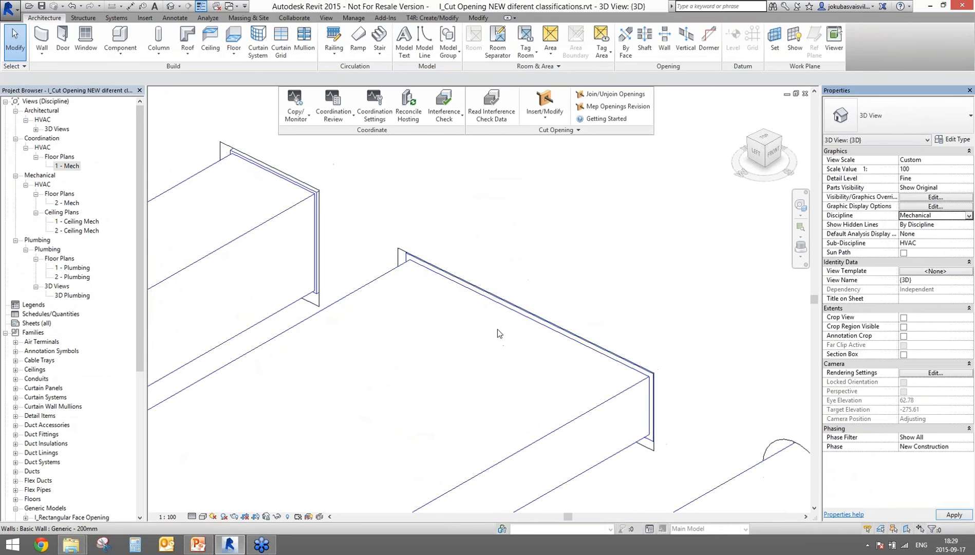
# Step: Inspect one of the 1450 x 300 M_Fire Damper boxes, then zoom out
pyautogui.click(467, 278)
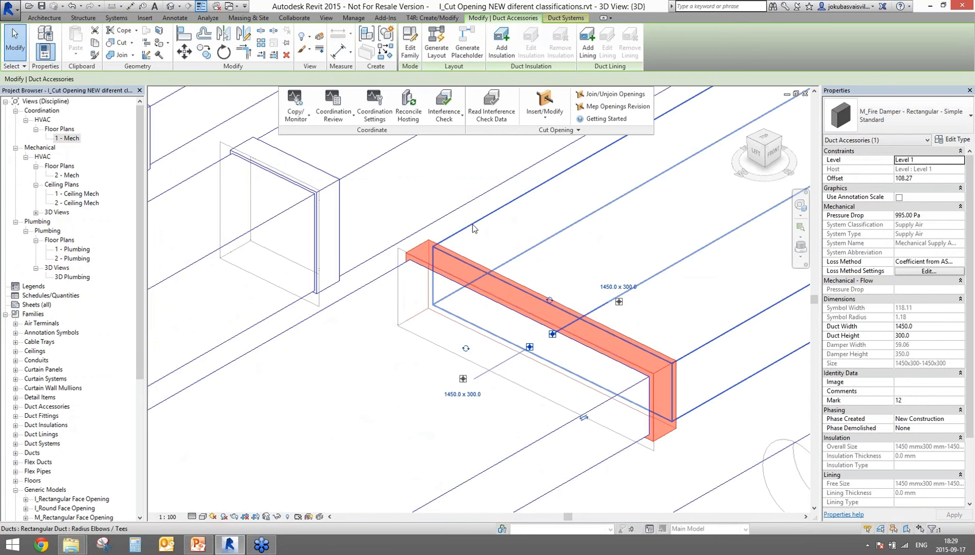
pyautogui.press('Escape')
pyautogui.scroll(-6, 568, 228)
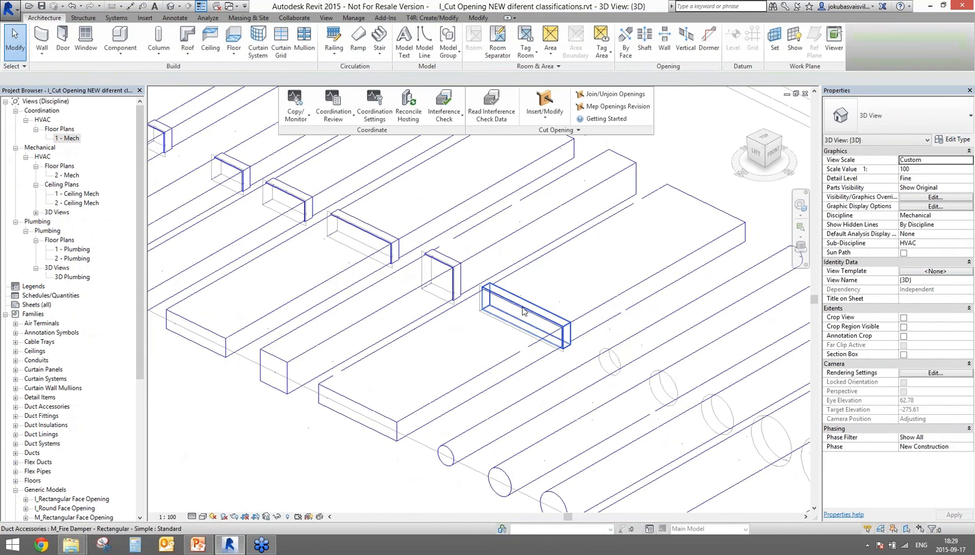
pyautogui.click(551, 119)
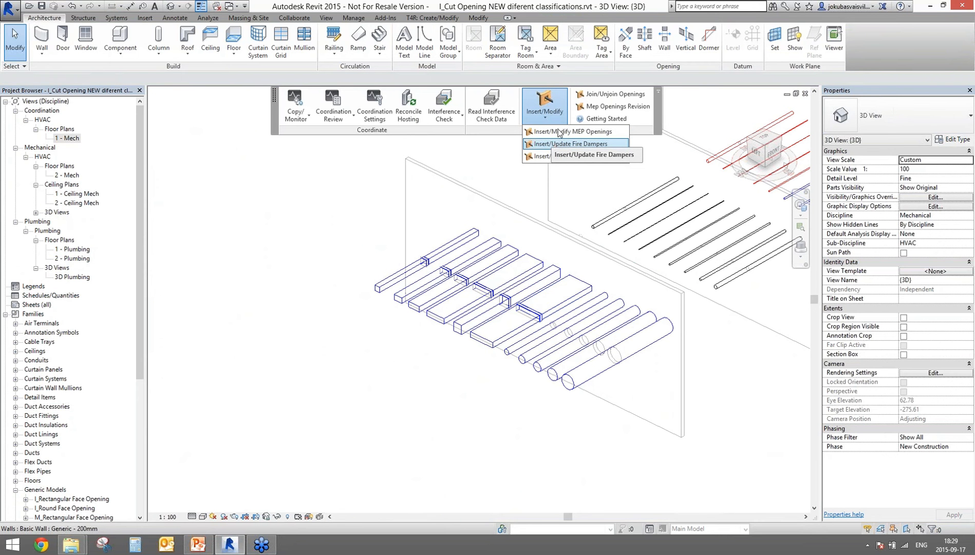
# Step: Open the recent I_Struct_2015 project and orbit around the linked house model
pyautogui.click(6, 12)
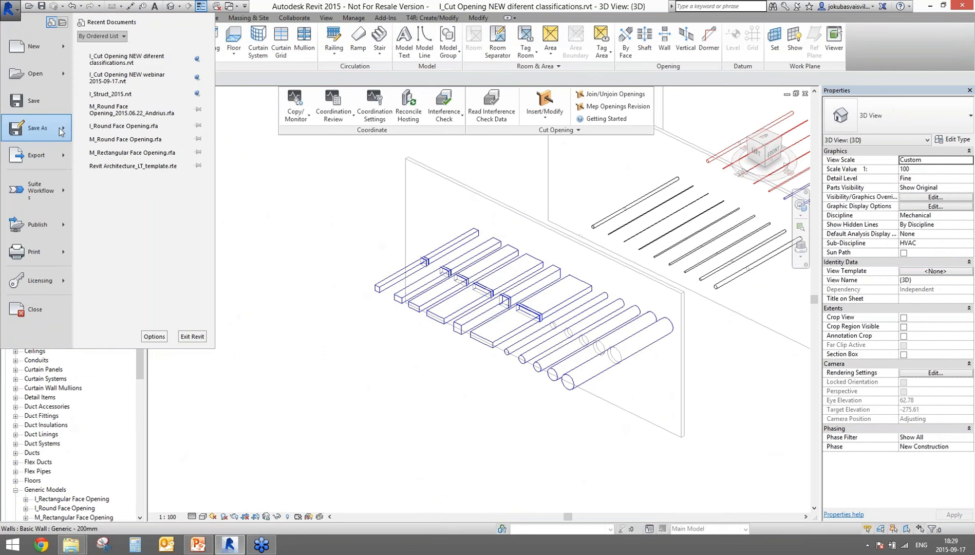
pyautogui.click(214, 208)
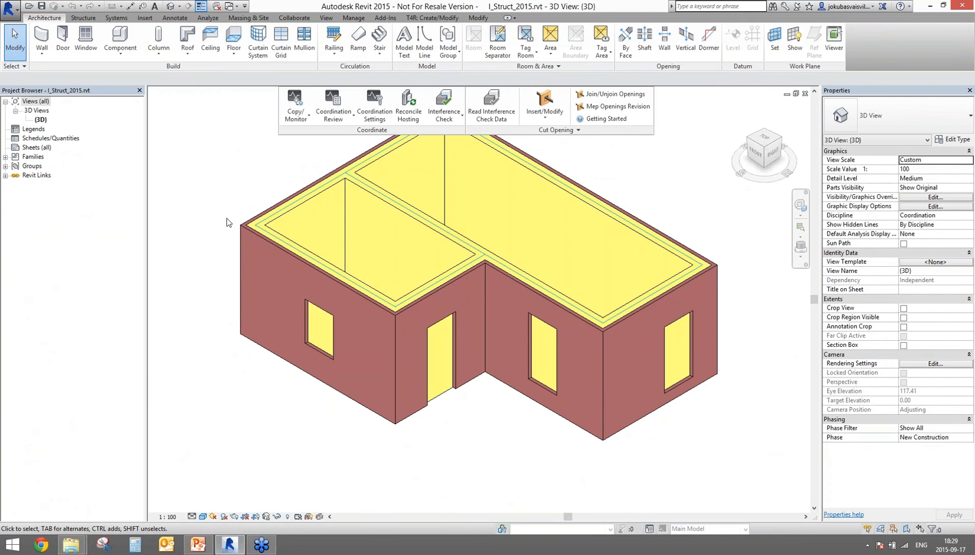
pyautogui.click(358, 308)
pyautogui.scroll(-1, 447, 349)
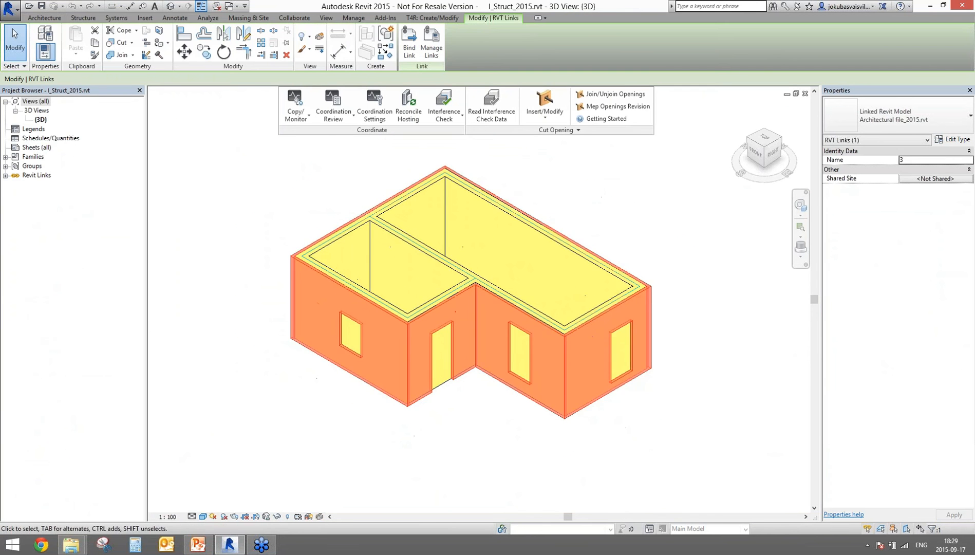
pyautogui.keyDown('shift'); pyautogui.moveTo(358, 308); pyautogui.dragTo(534, 339, button='middle'); pyautogui.keyUp('shift')
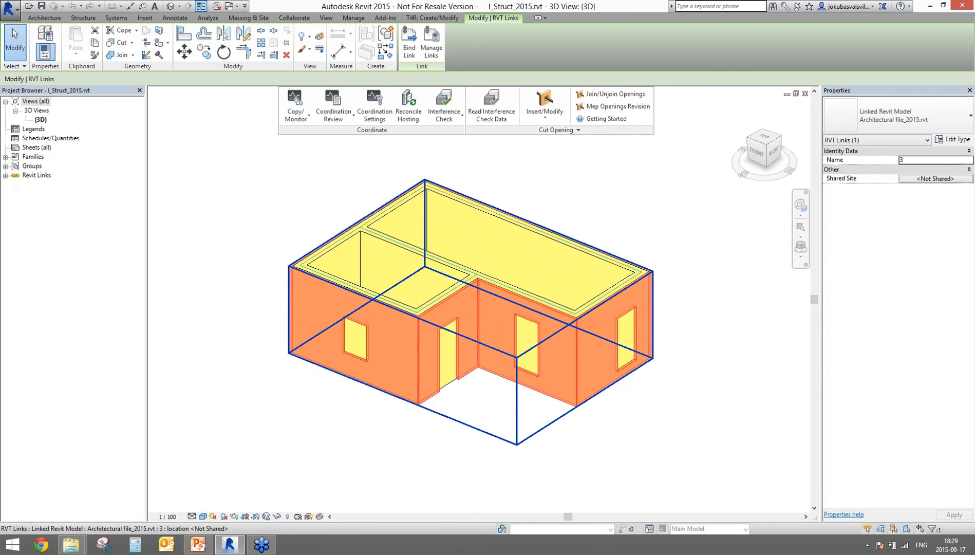
# Step: Select individual walls of the linked house to check them, then reselect the whole link
pyautogui.press('Escape')
pyautogui.click(409, 259)
pyautogui.click(393, 217)
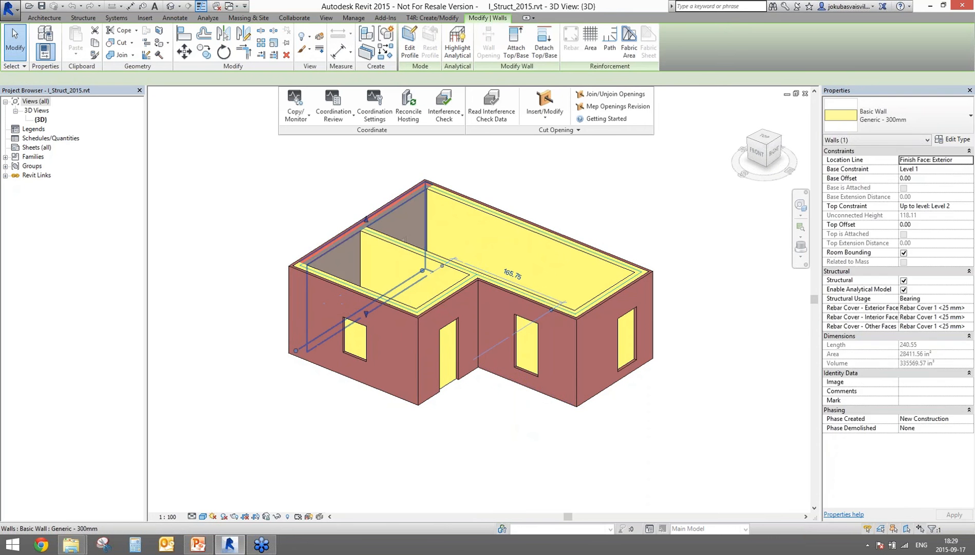
pyautogui.click(287, 313)
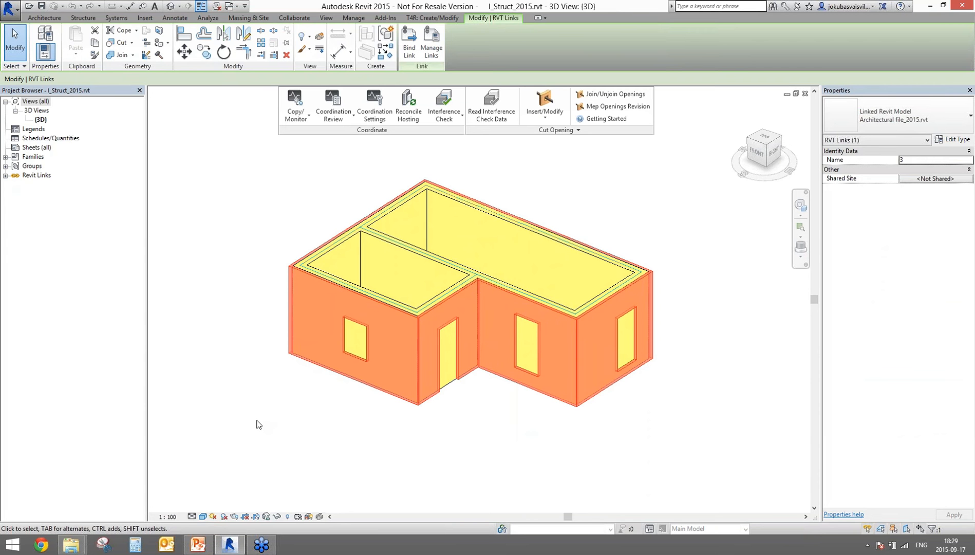
pyautogui.click(545, 112)
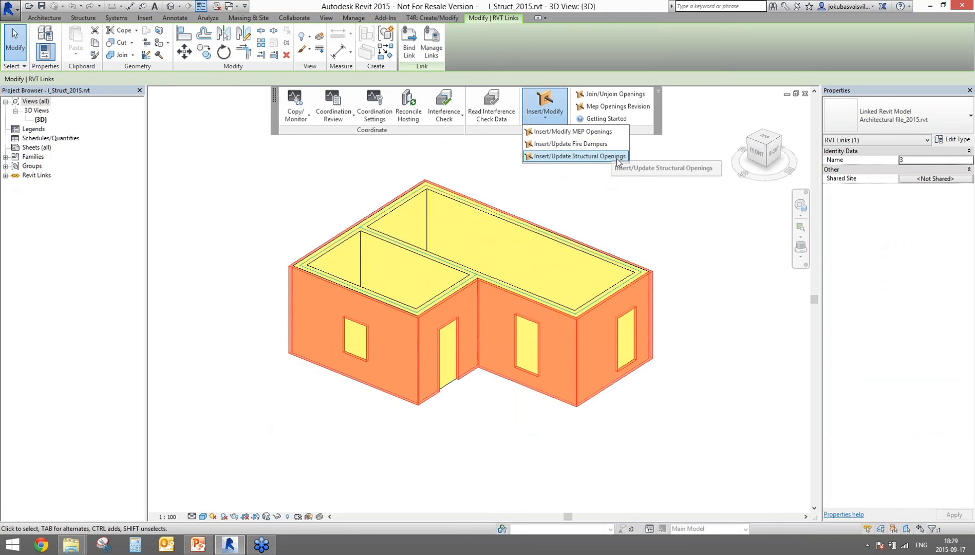
# Step: Run Insert/Update Structural Openings, choosing the door then the window opening types
pyautogui.click(546, 159)
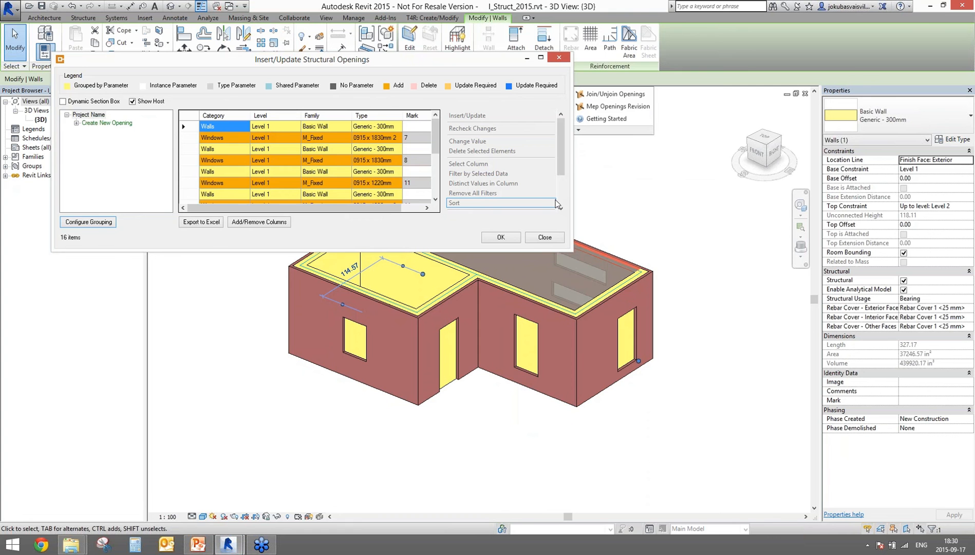
pyautogui.moveTo(435, 138)
pyautogui.mouseDown()
pyautogui.moveTo(436, 207)
pyautogui.moveTo(434, 101)
pyautogui.moveTo(434, 121)
pyautogui.mouseUp()
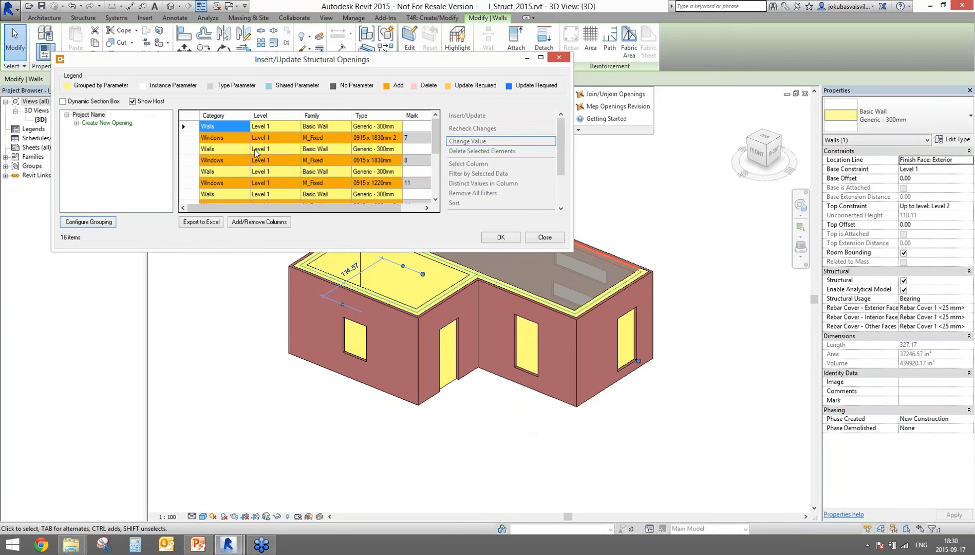
pyautogui.click(501, 237)
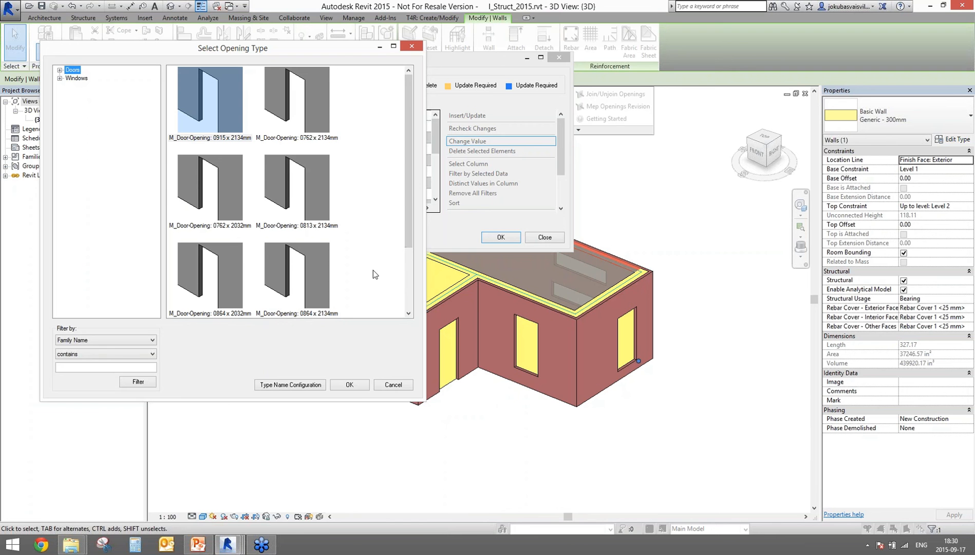
pyautogui.click(350, 385)
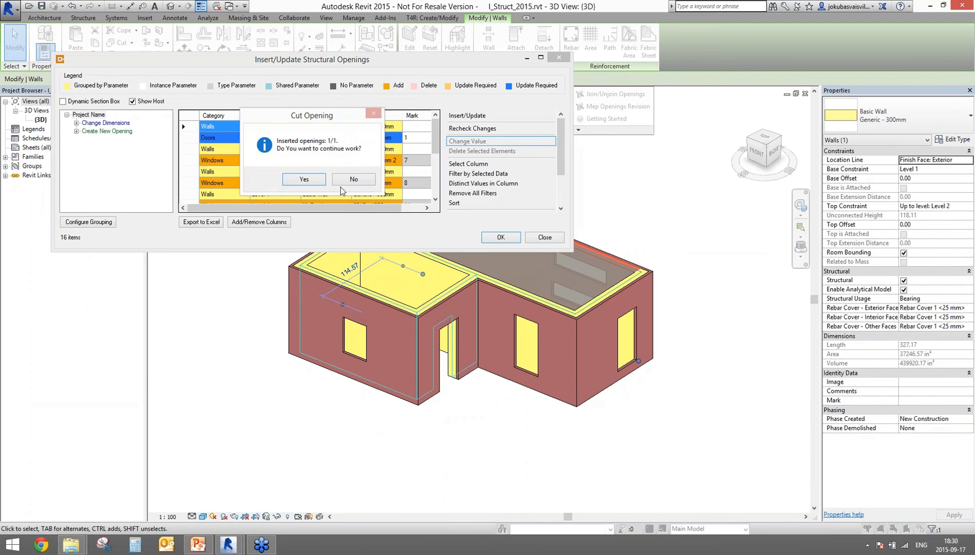
pyautogui.click(316, 180)
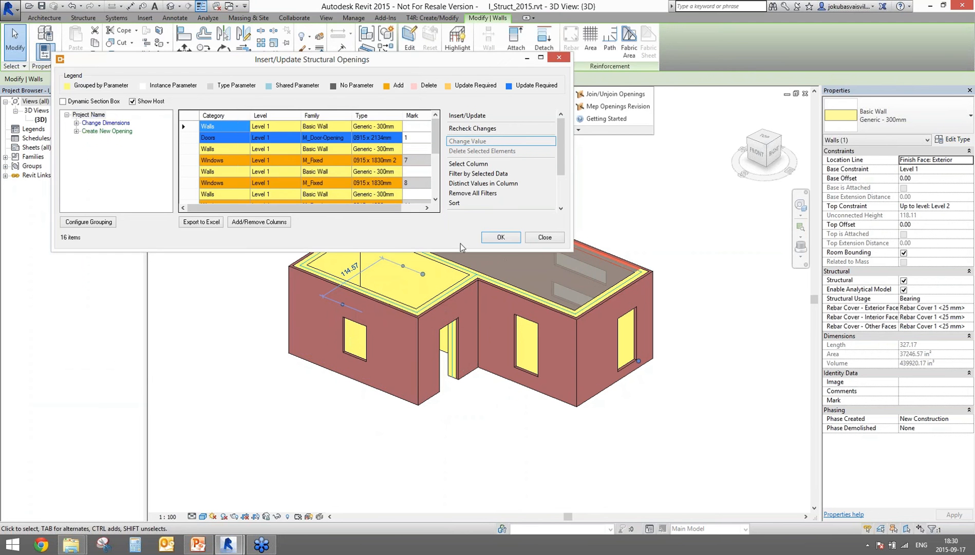
pyautogui.click(492, 238)
pyautogui.click(89, 91)
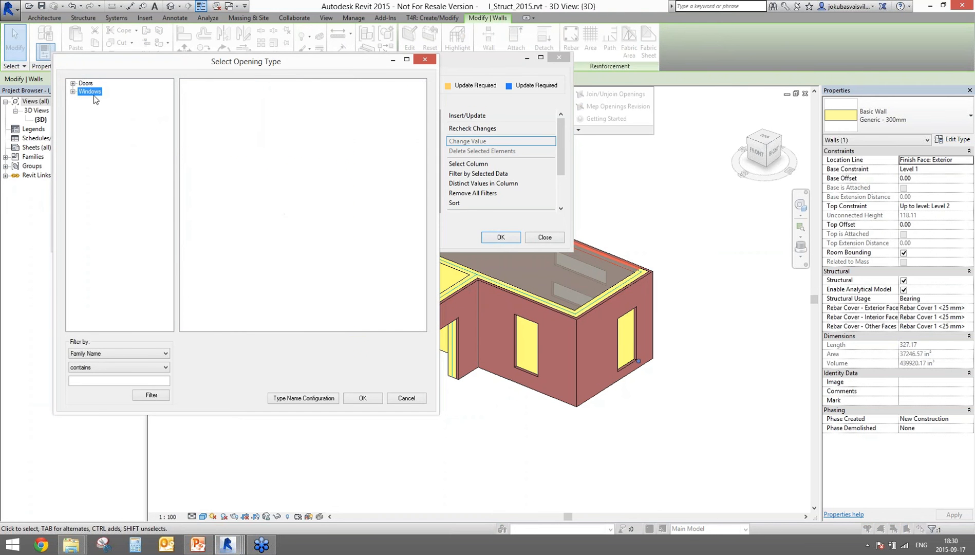
pyautogui.click(362, 398)
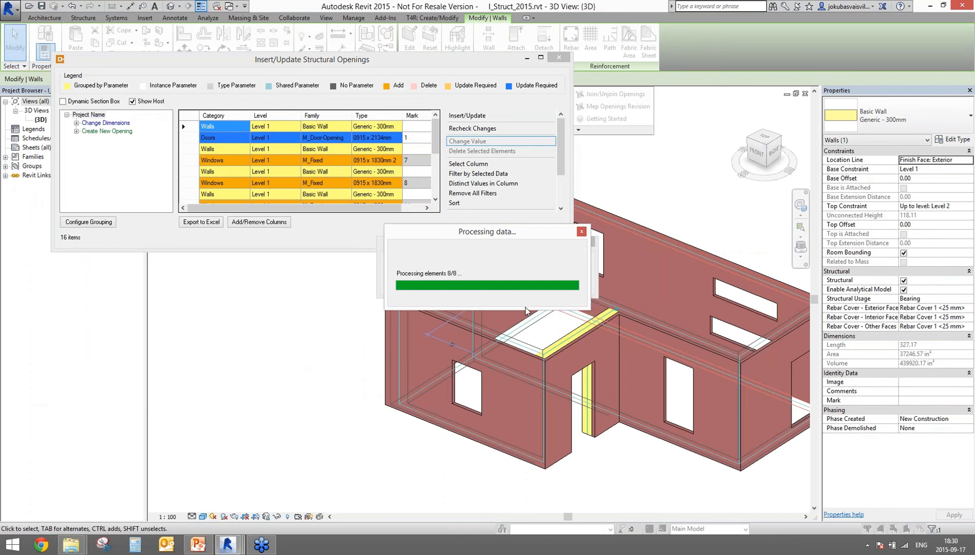
# Step: Dismiss the six failed-cut warnings and close the openings summary
pyautogui.moveTo(483, 235); pyautogui.dragTo(319, 337)
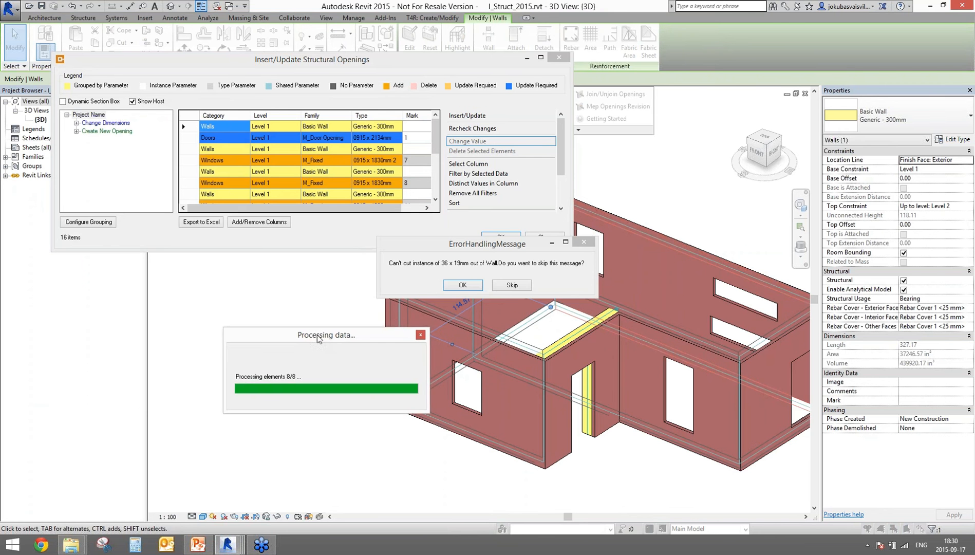
pyautogui.click(462, 285)
pyautogui.click(473, 284)
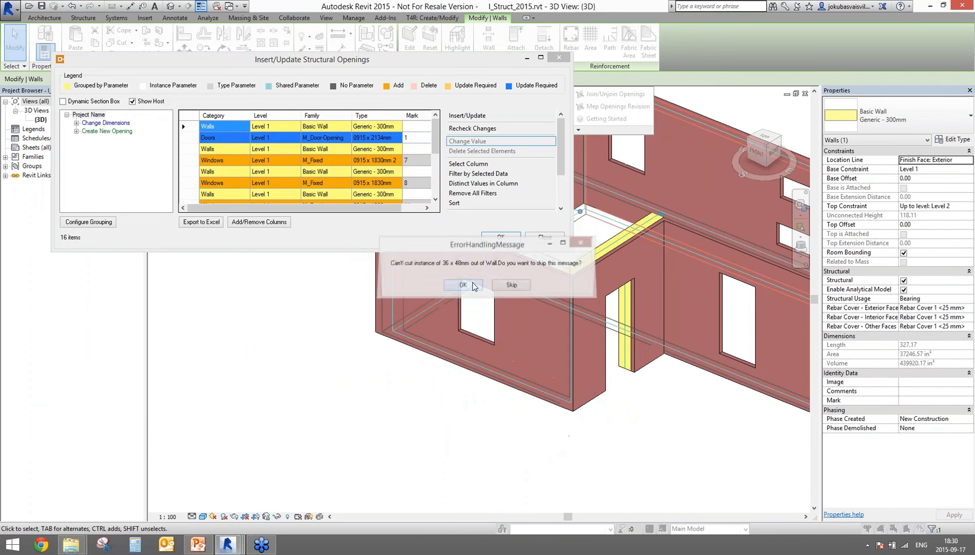
pyautogui.click(479, 284)
pyautogui.click(465, 286)
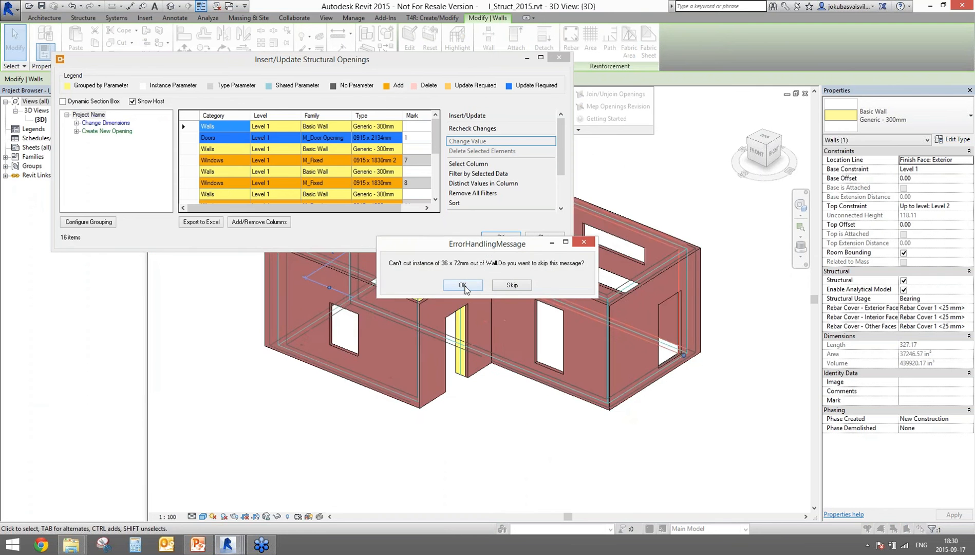
pyautogui.click(464, 286)
pyautogui.click(464, 286)
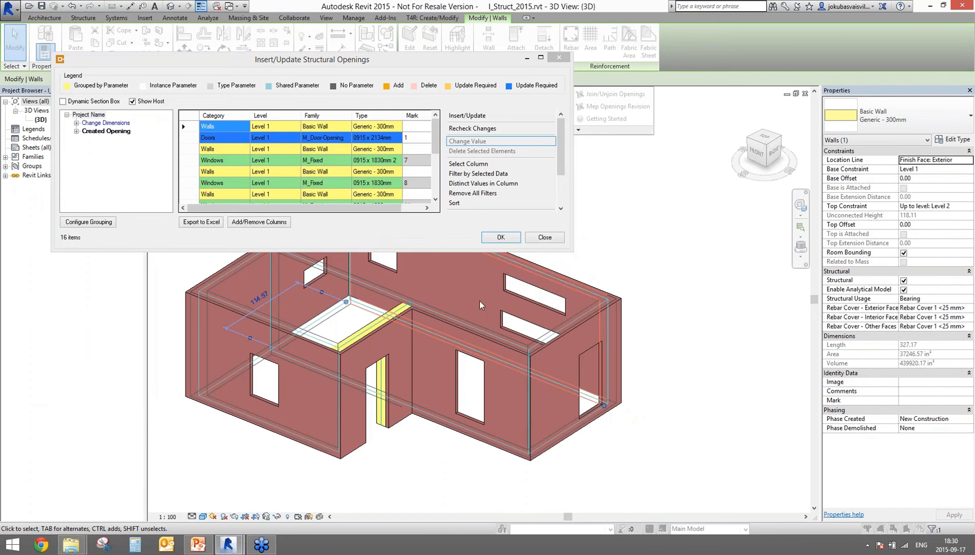
pyautogui.press('Return')
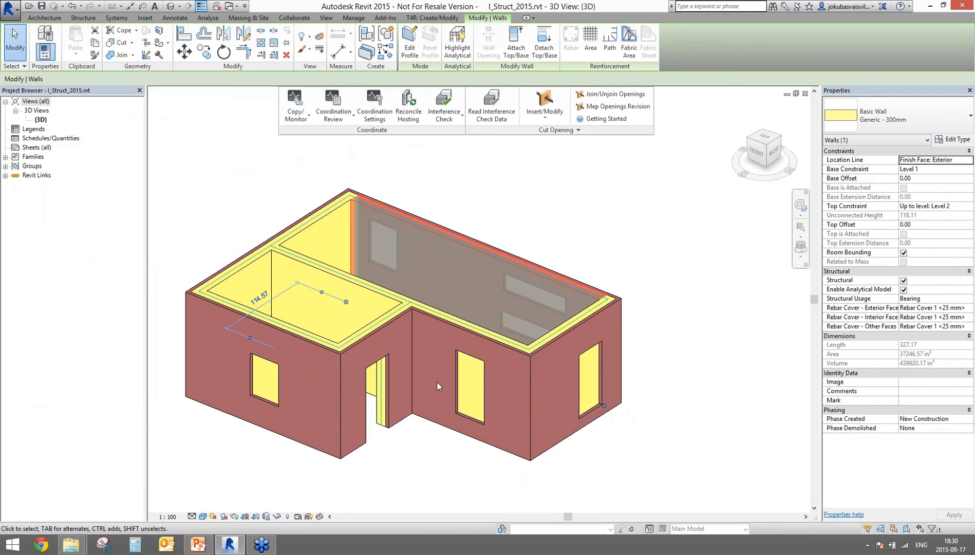
# Step: Orbit the house to review the new openings from above
pyautogui.keyDown('shift'); pyautogui.moveTo(678, 425); pyautogui.dragTo(643, 425, button='middle'); pyautogui.keyUp('shift')
pyautogui.click(625, 422)
pyautogui.scroll(-3, 565, 452)
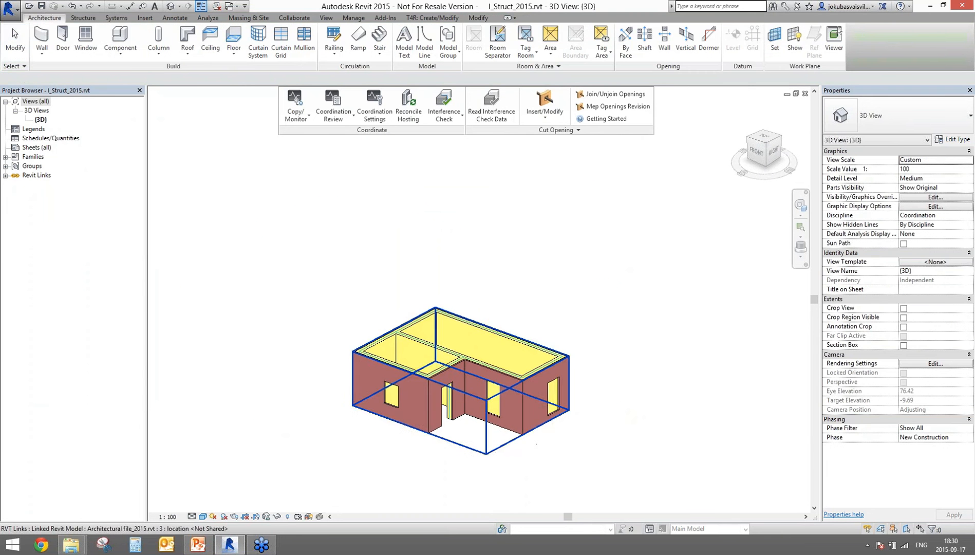
pyautogui.keyDown('shift'); pyautogui.moveTo(577, 440); pyautogui.dragTo(588, 396, button='middle'); pyautogui.keyUp('shift')
pyautogui.moveTo(588, 396); pyautogui.dragTo(557, 388, button='middle')
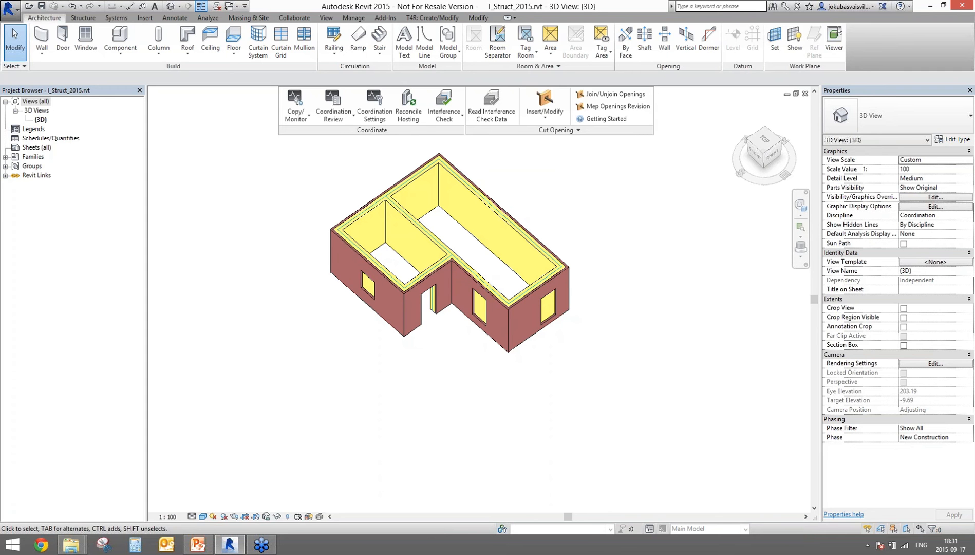
# Step: Start the PowerPoint slideshow and advance to the AGACAD product overview slide
pyautogui.click(198, 545)
pyautogui.click(866, 528)
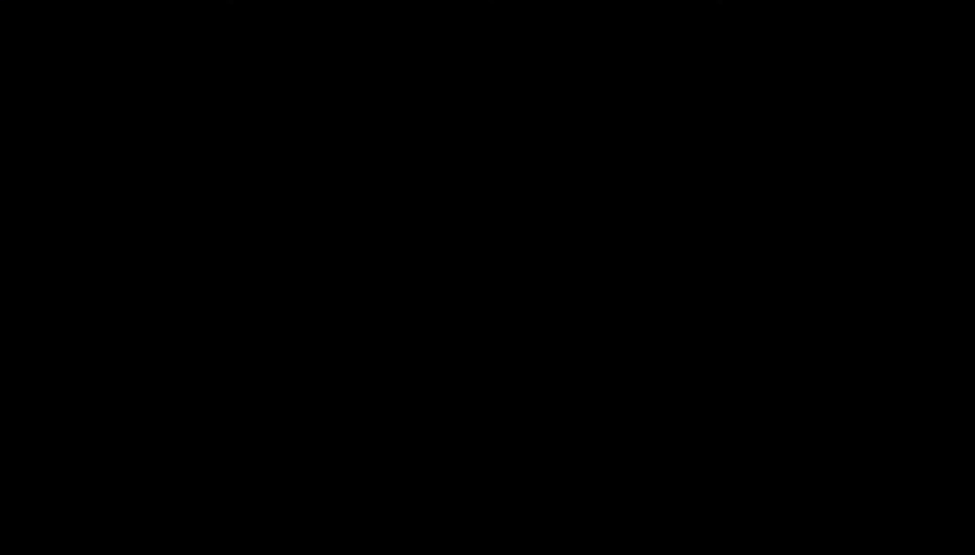
pyautogui.press('Right')
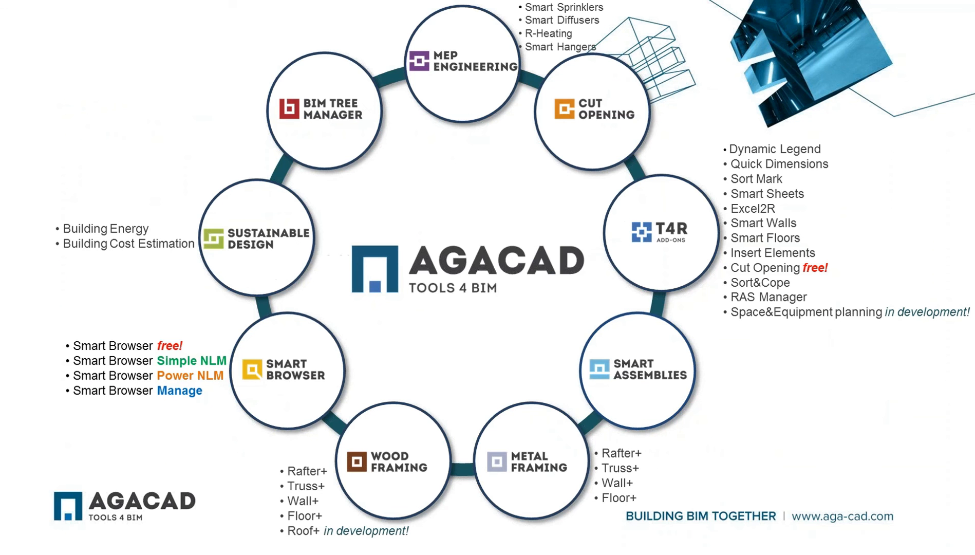
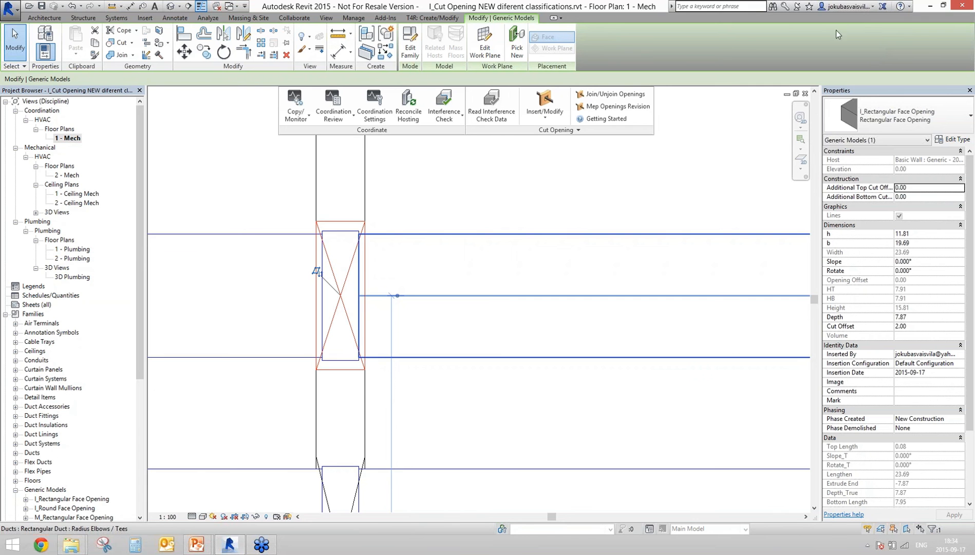
# Step: Turn on Filled Region for the Rectangular Face Opening type so openings display solid
pyautogui.click(948, 139)
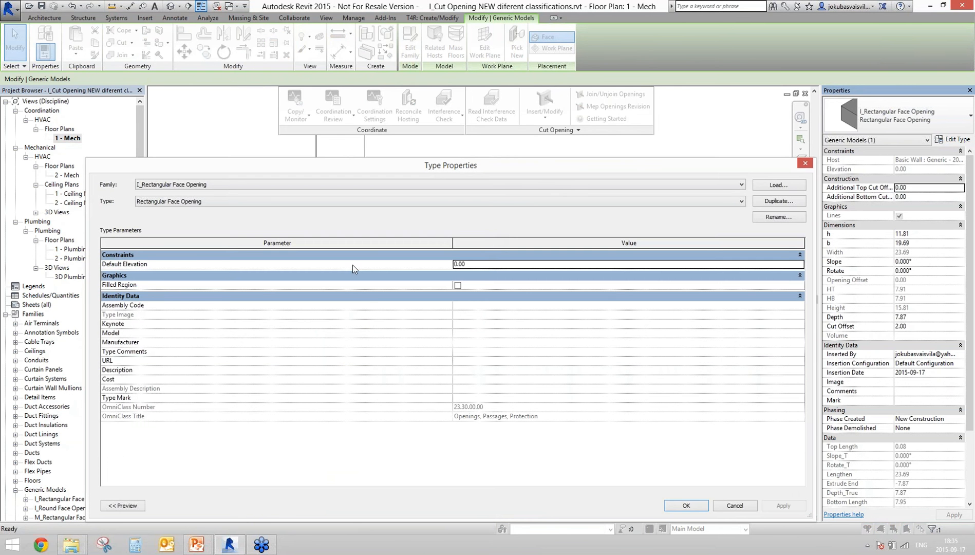
pyautogui.click(457, 285)
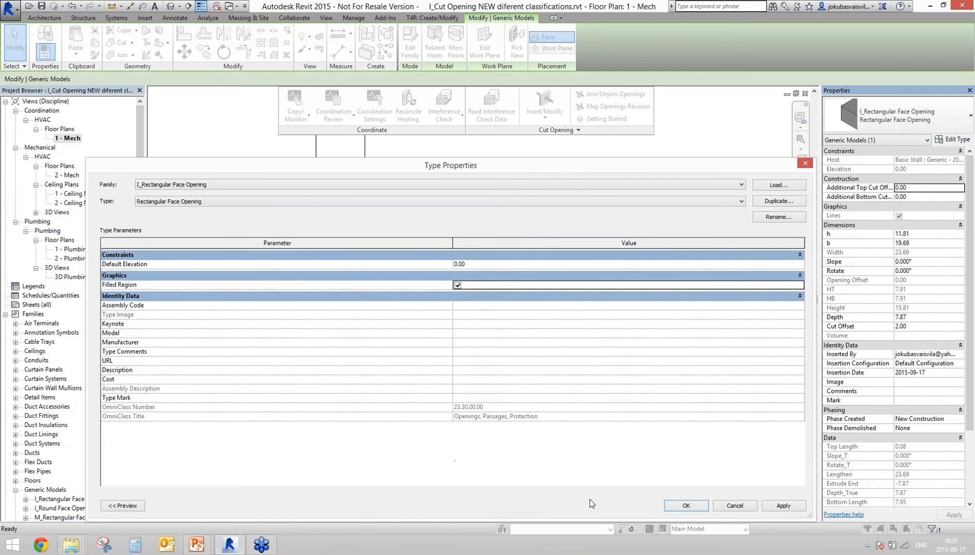
pyautogui.click(687, 506)
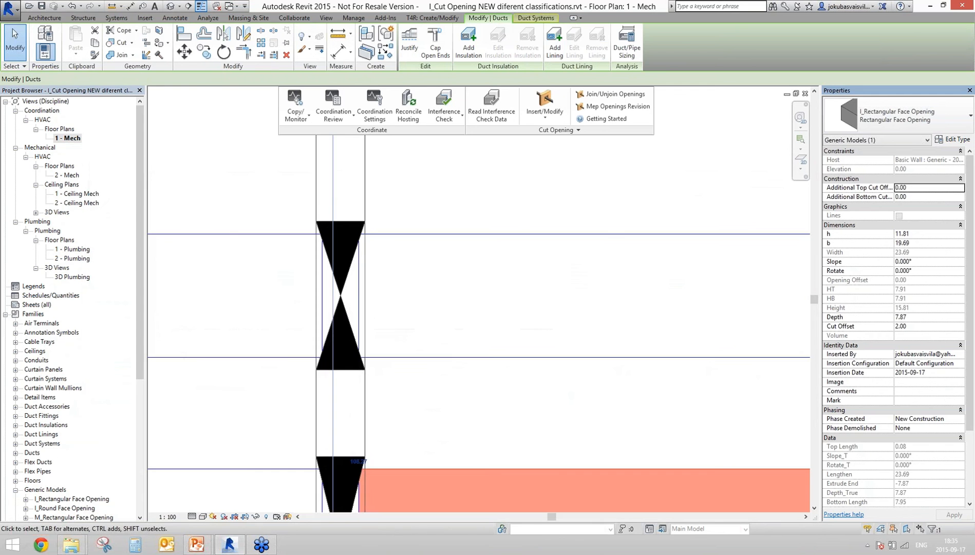
# Step: Select the duct and zoom in on its filled wall opening, then zoom back out to reframe the plan
pyautogui.click(349, 253)
pyautogui.scroll(3, 342, 282)
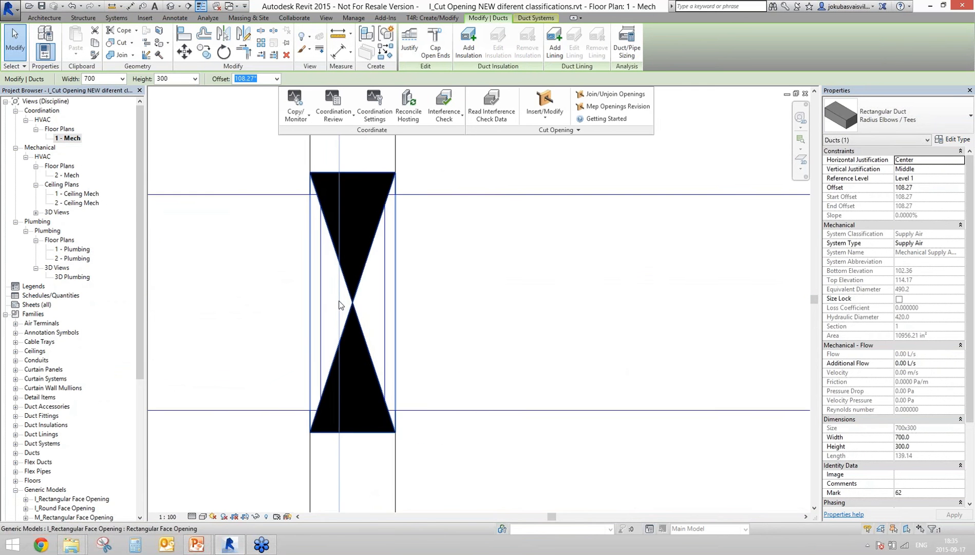
pyautogui.moveTo(342, 301); pyautogui.dragTo(387, 337, button='middle')
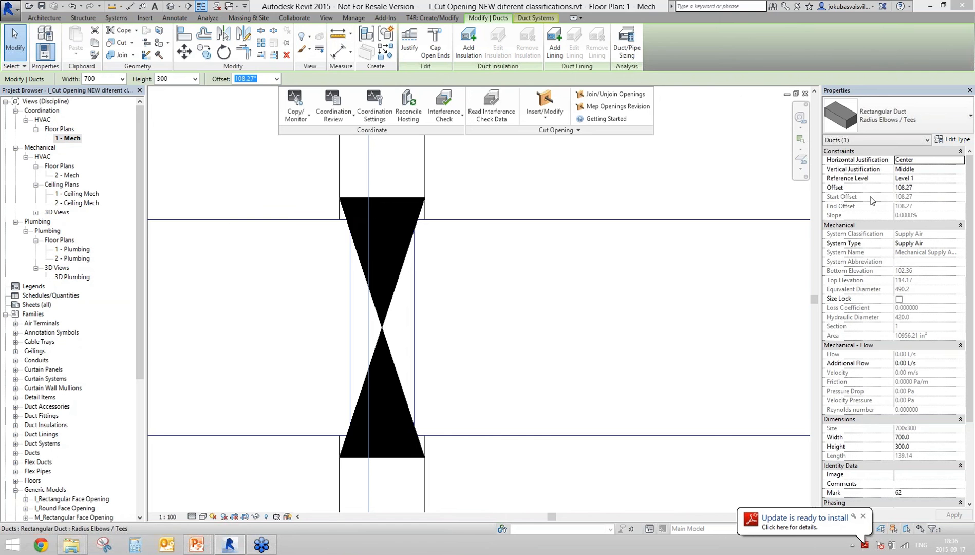
pyautogui.scroll(-5, 311, 163)
pyautogui.moveTo(286, 303); pyautogui.dragTo(257, 387, button='middle')
# Step: Place a text note (TX) above the duct with the contact's e-mail address, then pan to check it
pyautogui.press('t')
pyautogui.press('x')
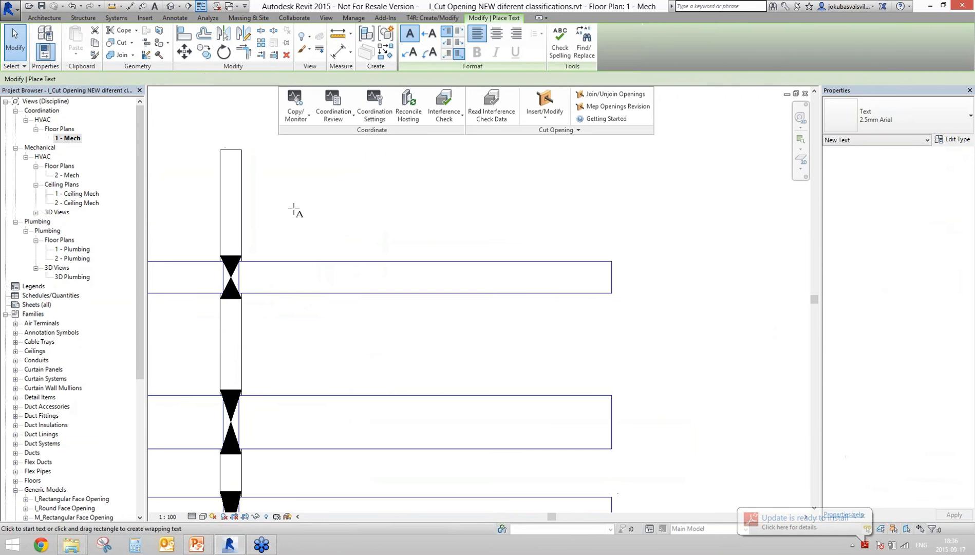
pyautogui.click(293, 208)
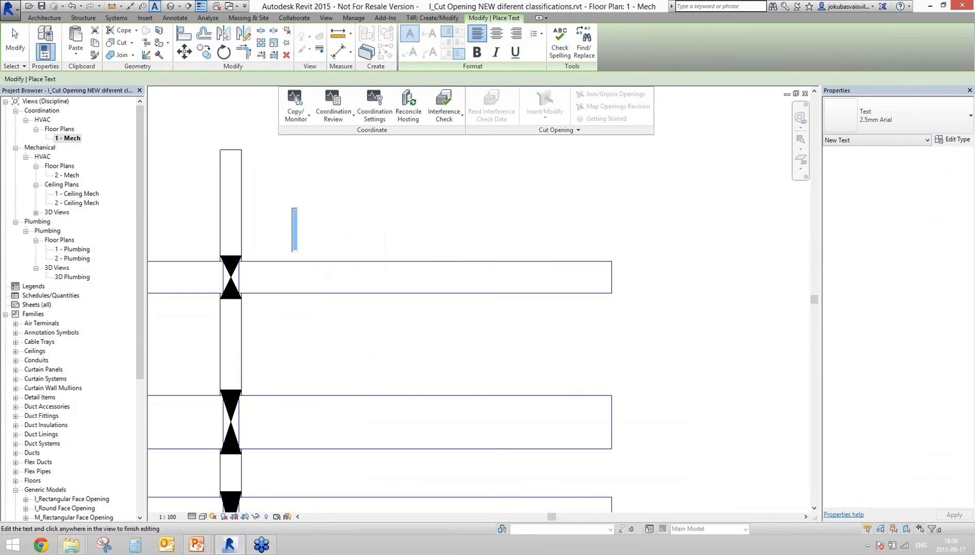
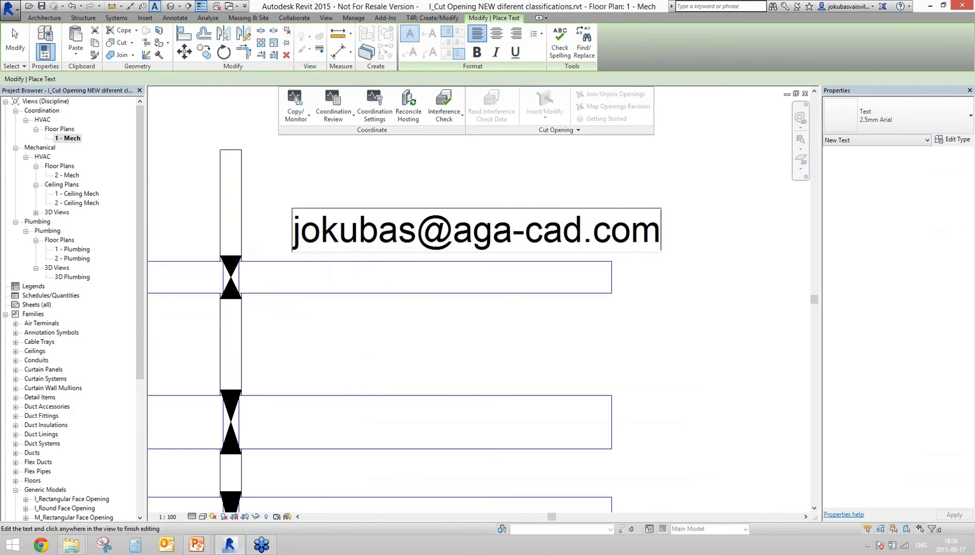
pyautogui.moveTo(346, 195); pyautogui.dragTo(246, 196, button='middle')
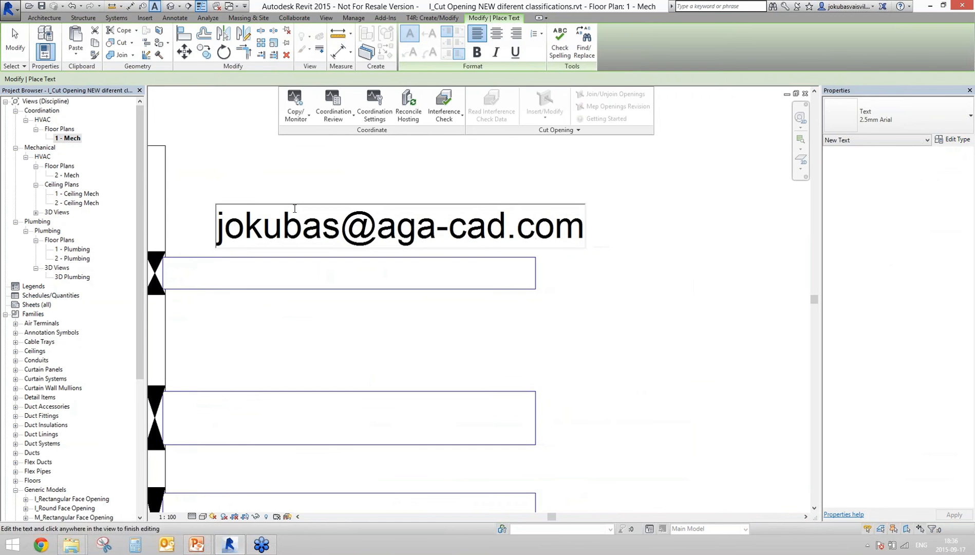
pyautogui.moveTo(347, 290); pyautogui.dragTo(370, 413, button='middle')
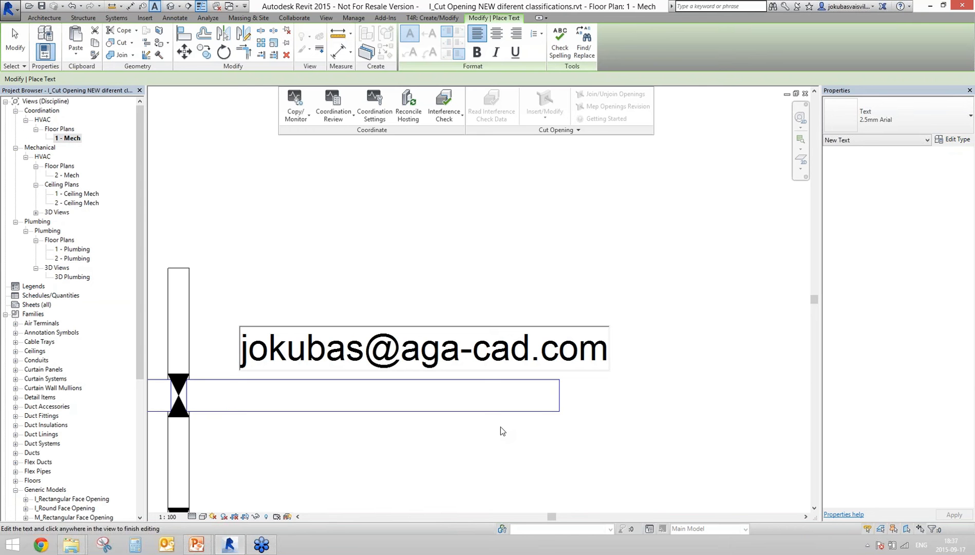
# Step: Finish the text note and run a Ducts-versus-Walls interference check, which reports no clashes
pyautogui.click(220, 285)
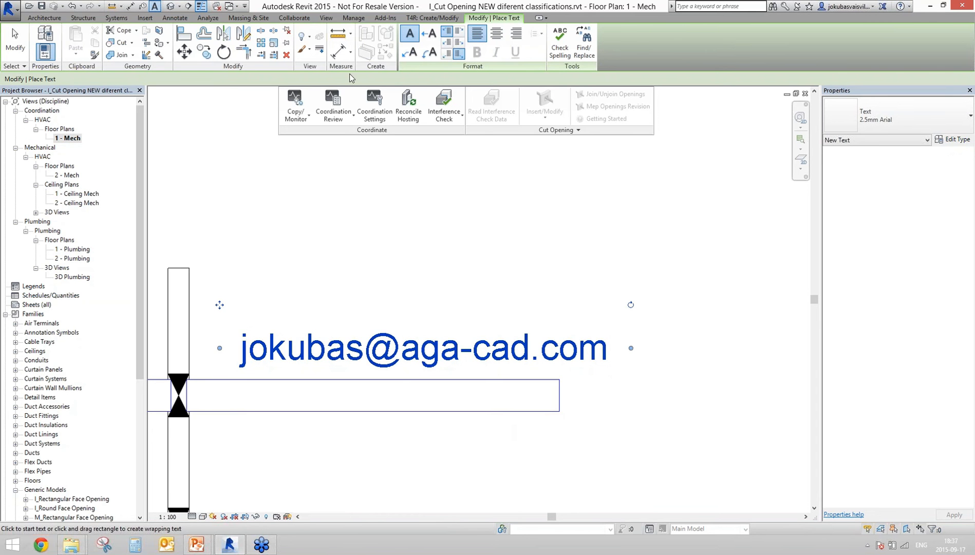
pyautogui.click(290, 18)
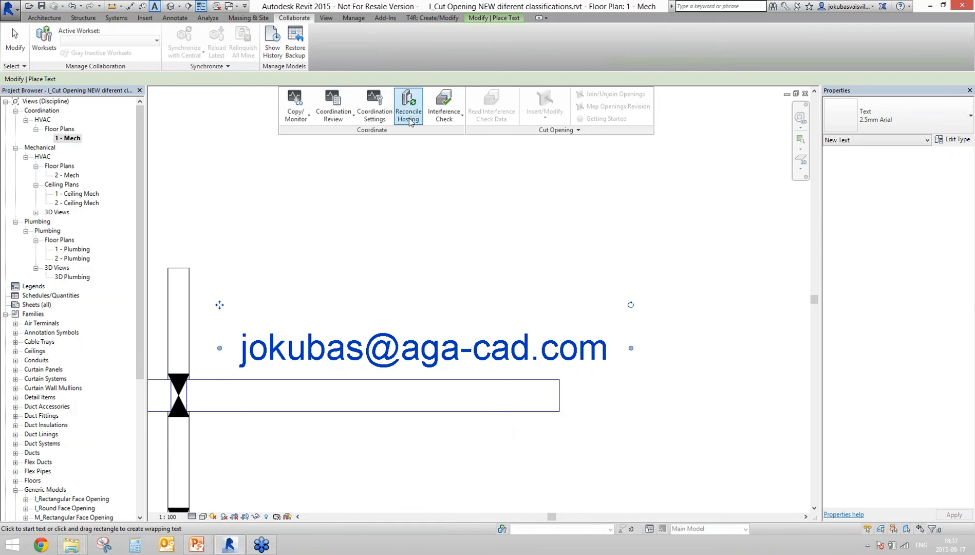
pyautogui.click(443, 114)
pyautogui.click(475, 137)
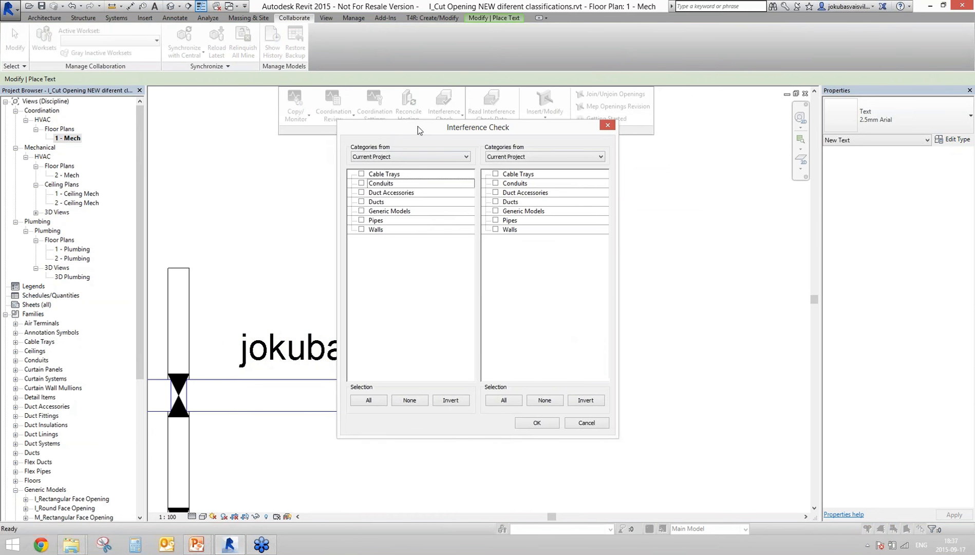
pyautogui.moveTo(418, 126); pyautogui.dragTo(328, 127)
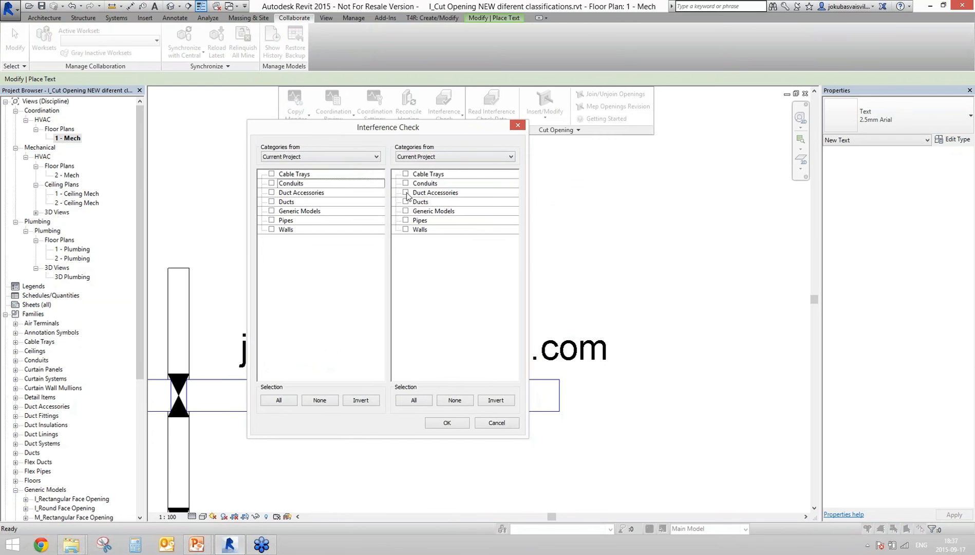
pyautogui.click(271, 201)
pyautogui.click(405, 229)
pyautogui.click(447, 423)
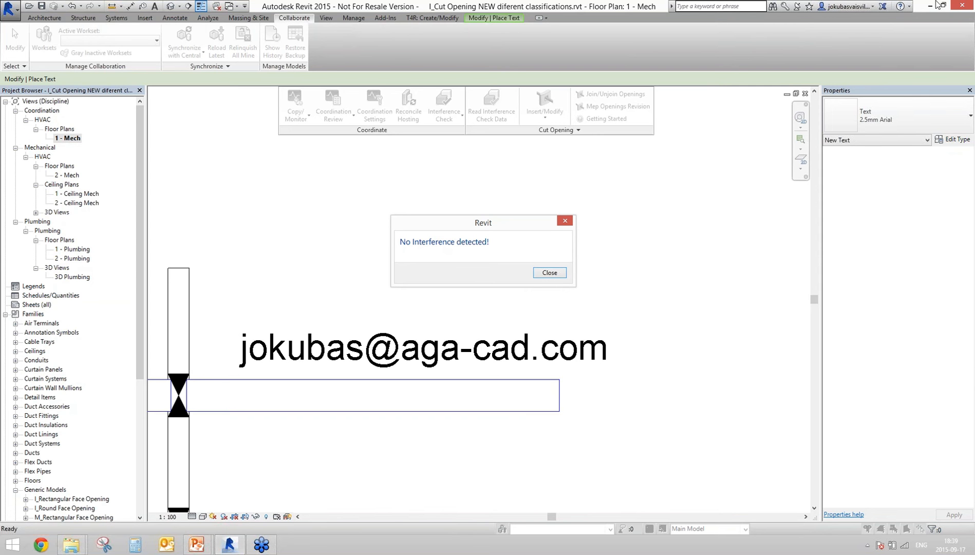
pyautogui.click(966, 24)
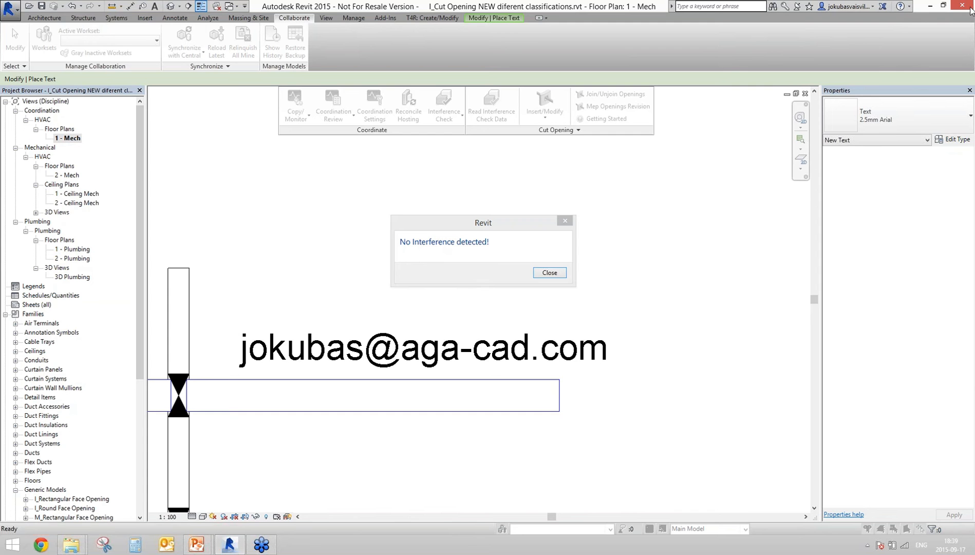